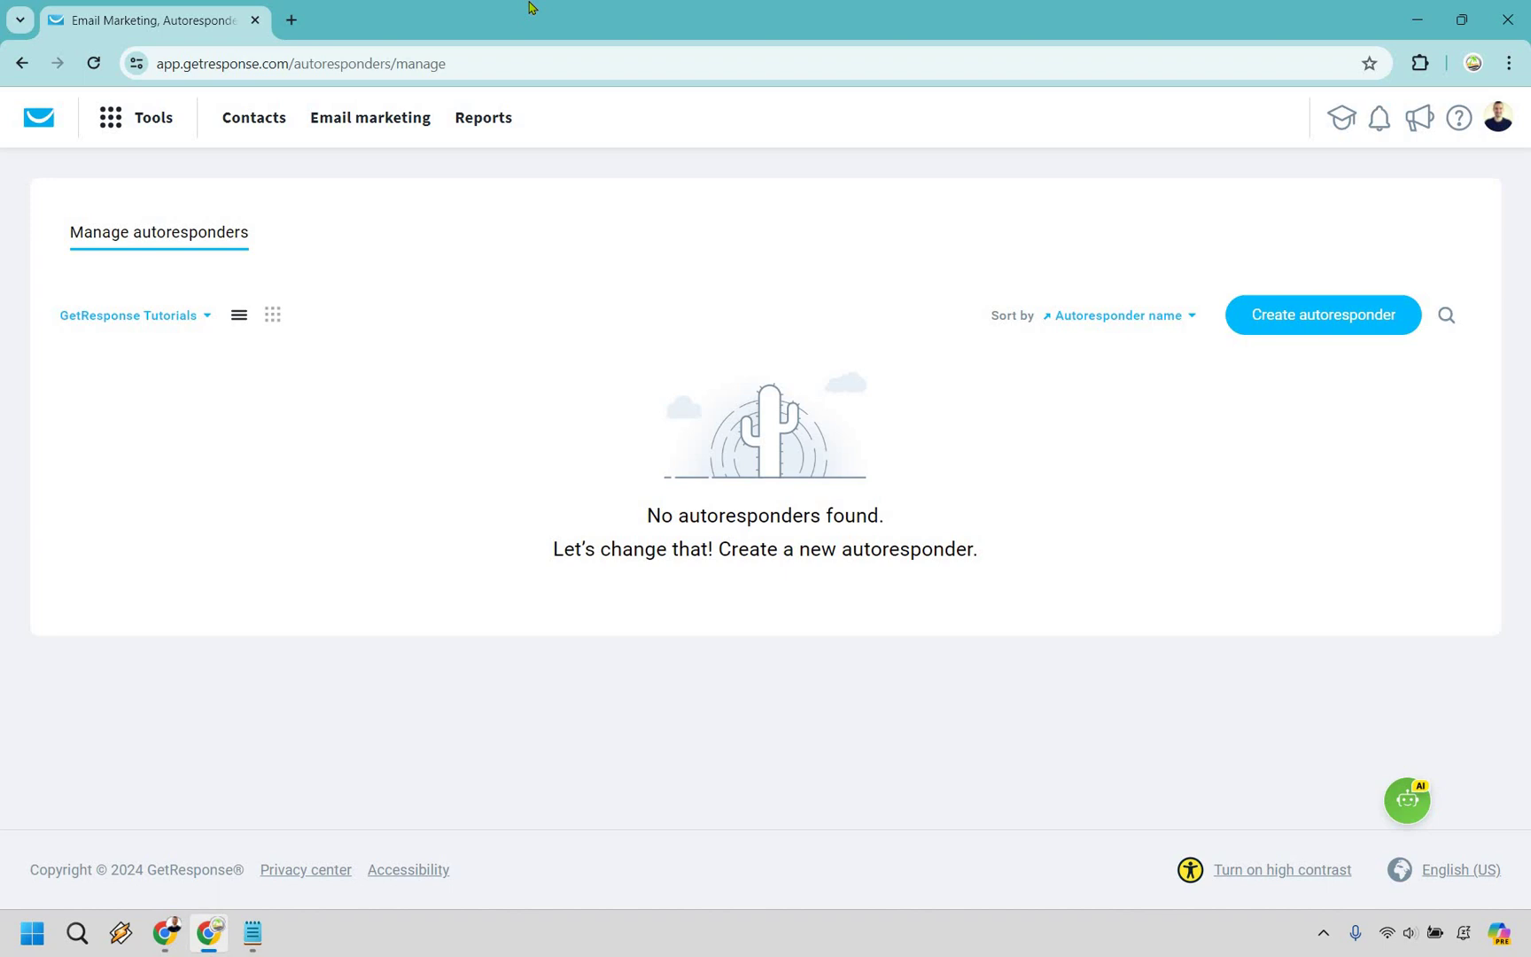
# Start a new autoresponder built 'By myself', sending on day 0 at signup
pyautogui.click(147, 133)
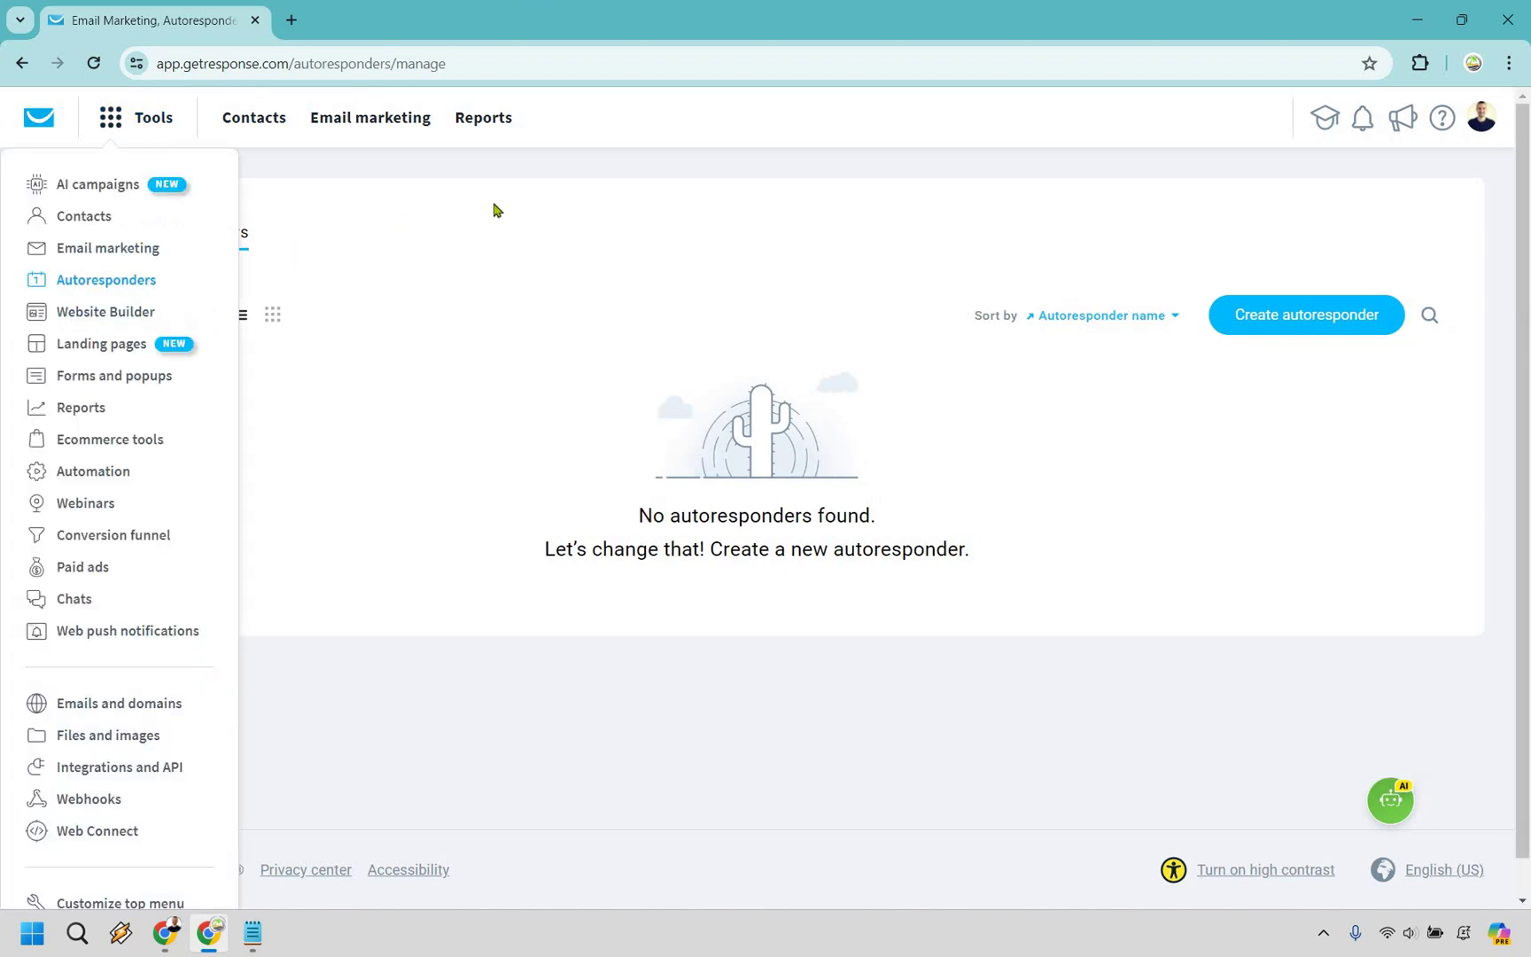
pyautogui.click(515, 222)
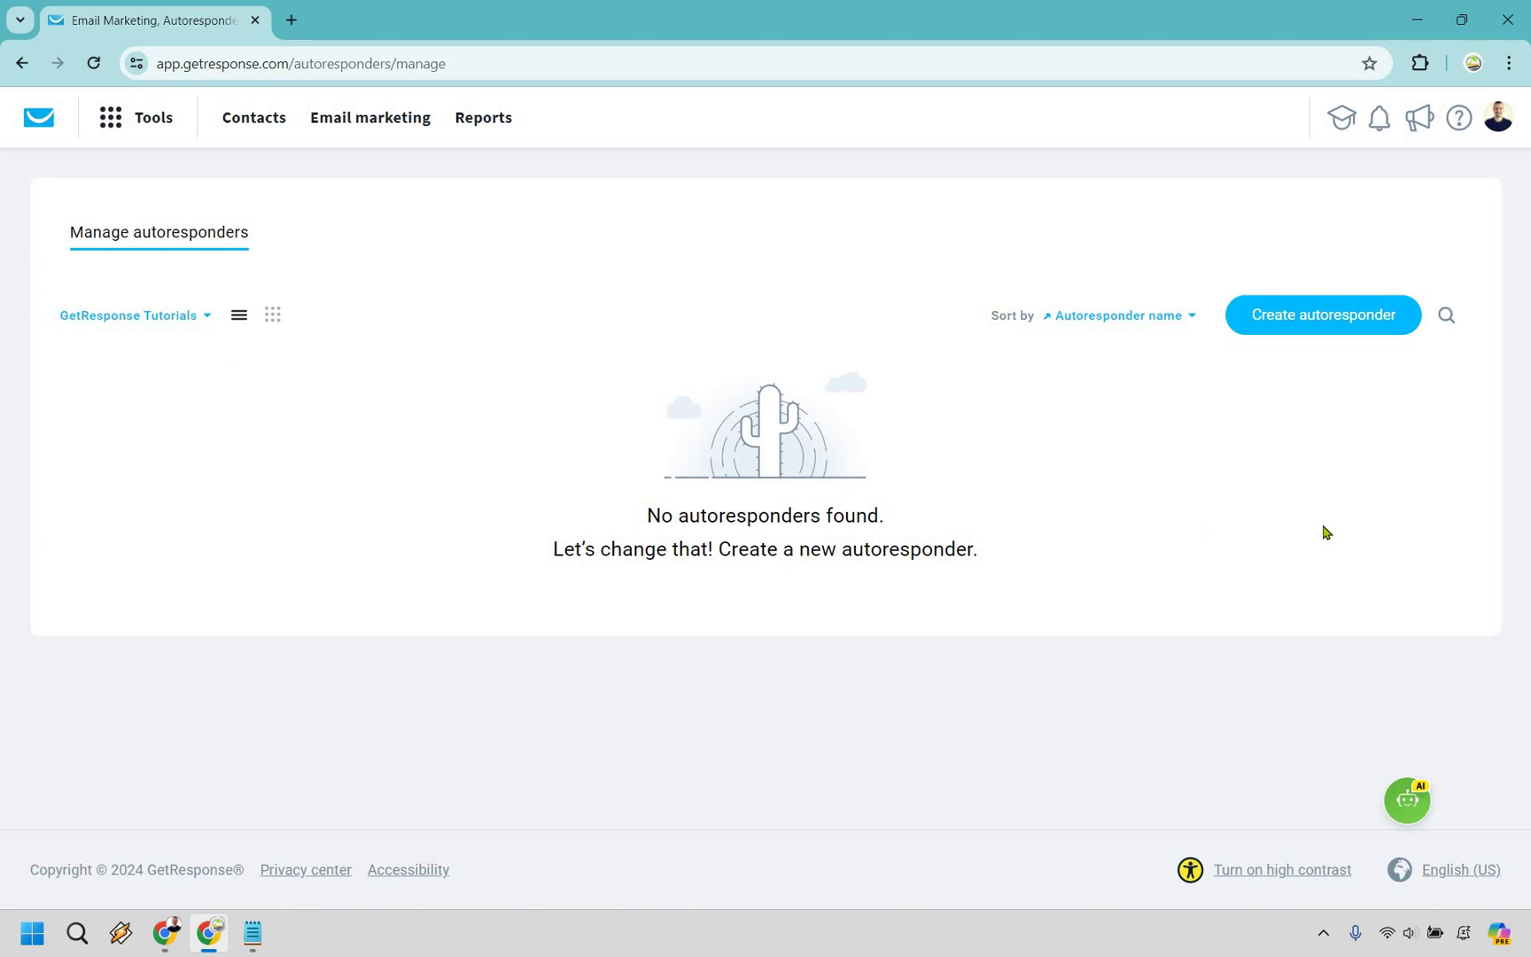
pyautogui.click(1330, 319)
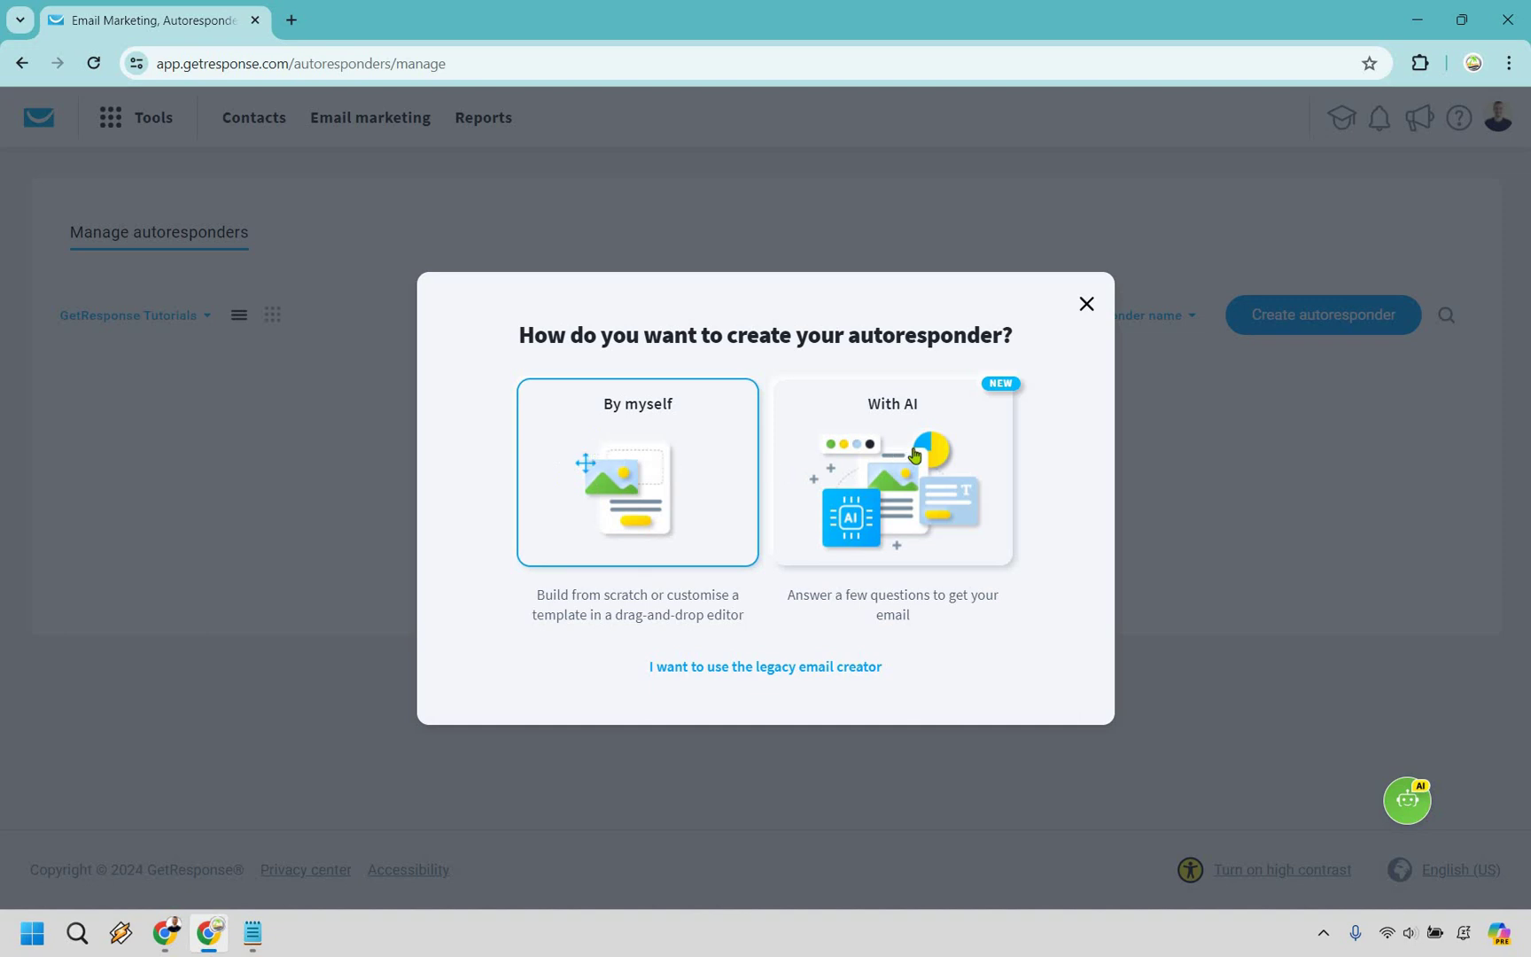
pyautogui.click(663, 461)
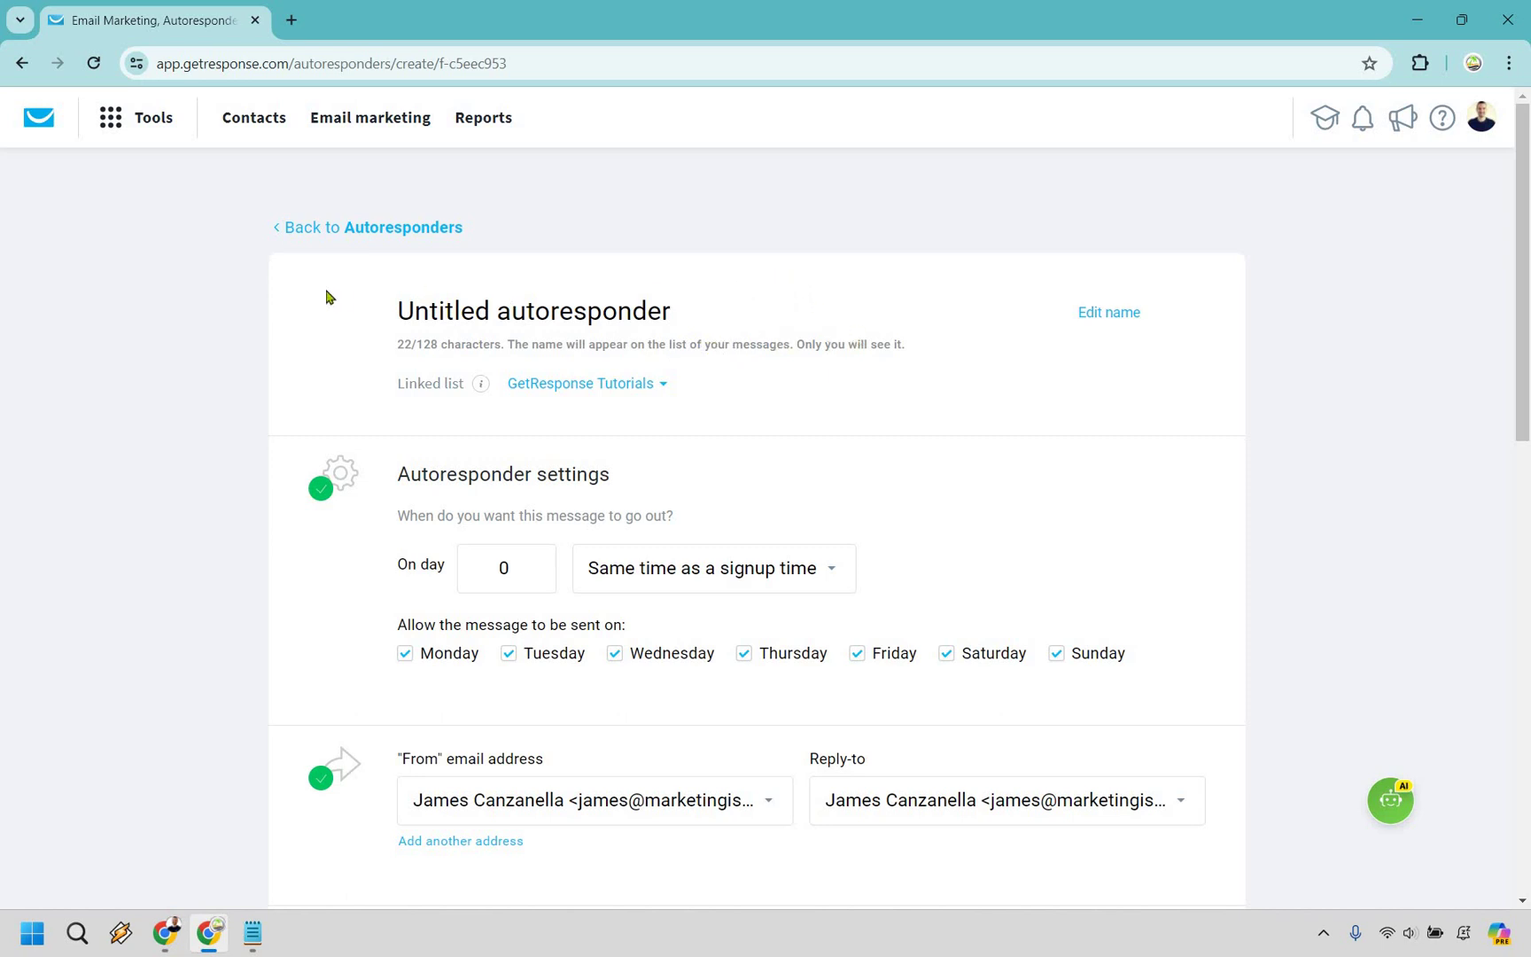
# Name the autoresponder 'Click Here To Access What You Requested' and scroll to the subject line
pyautogui.click(738, 310)
pyautogui.hotkey('ctrl', 'a')
pyautogui.write('Click Here To Access What You Requested')
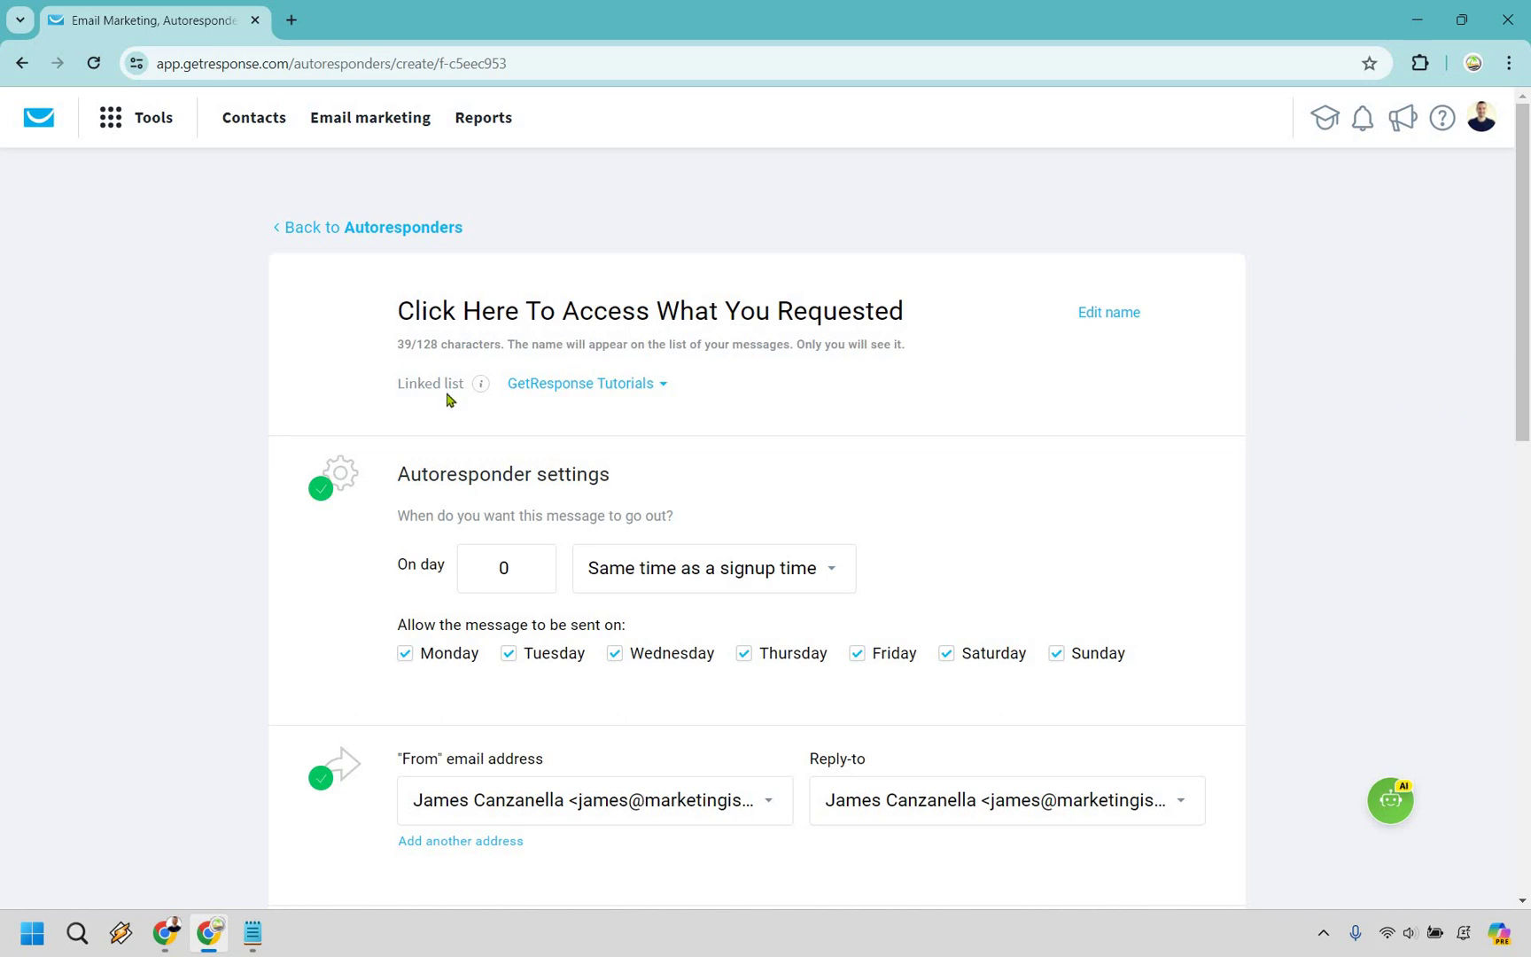
pyautogui.moveTo(518, 397)
pyautogui.scroll(-2, 1372, 410)
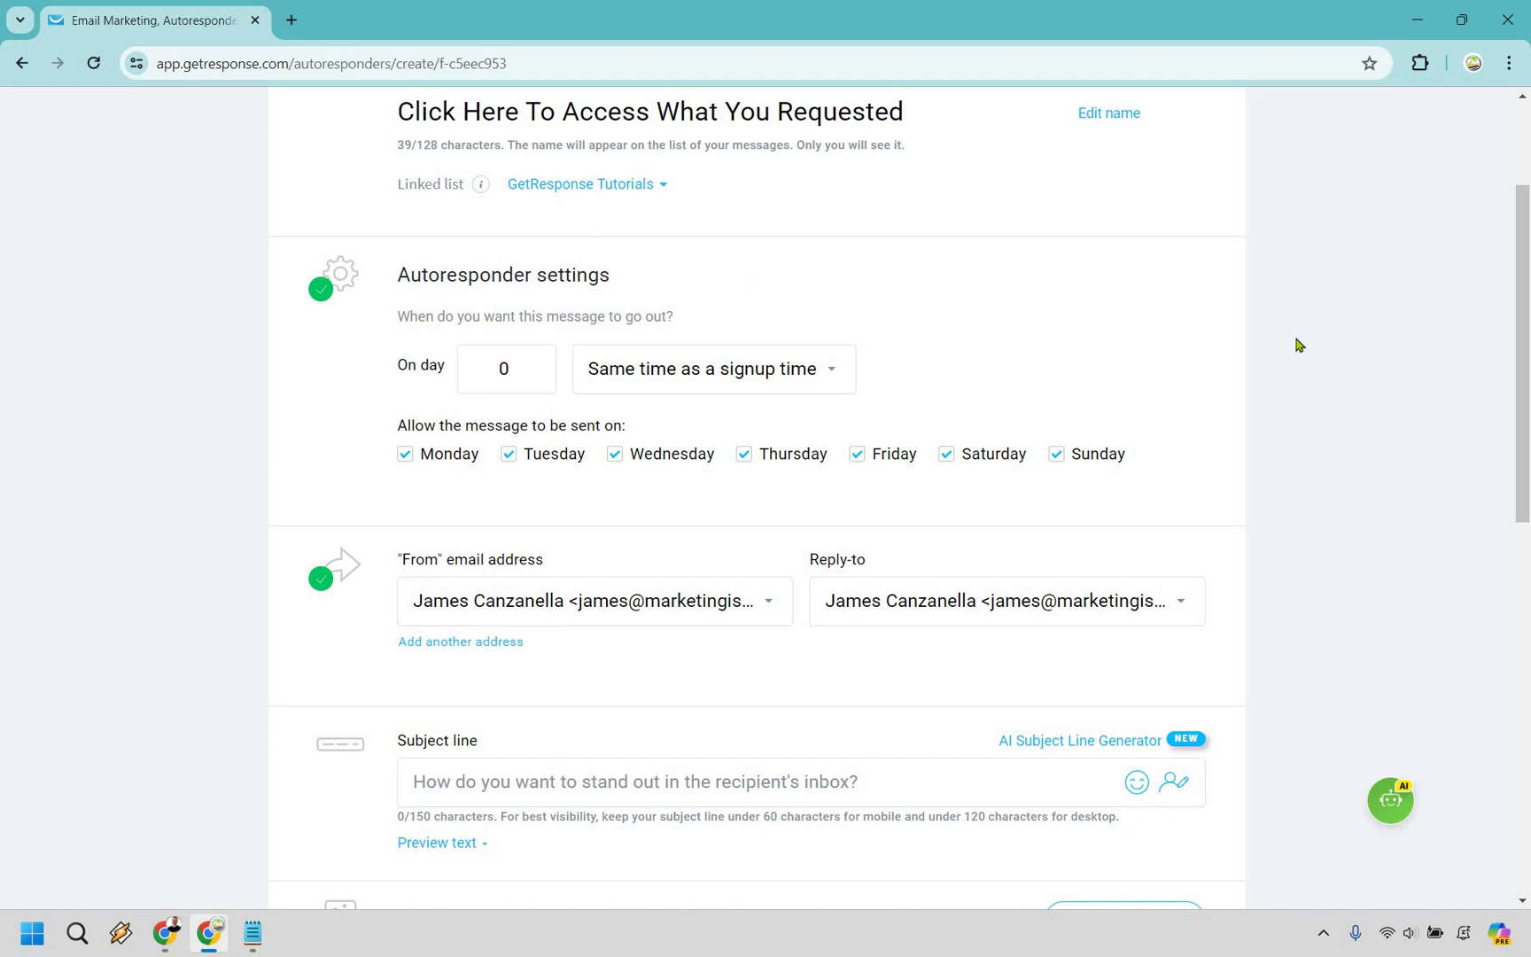
pyautogui.scroll(-2, 522, 392)
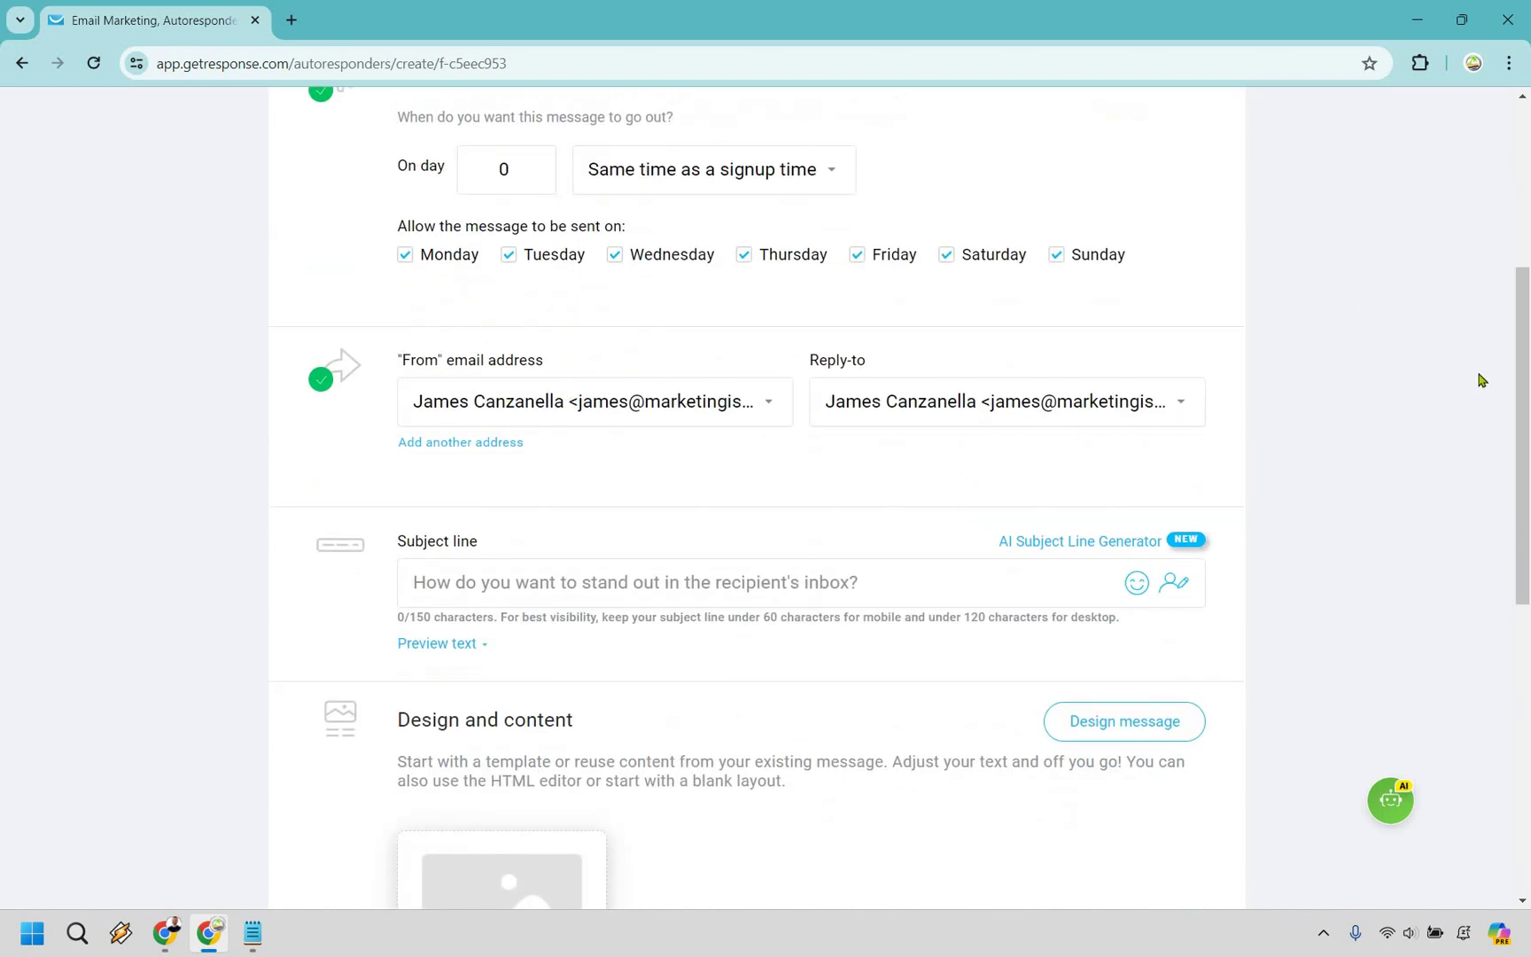
pyautogui.scroll(-2, 981, 243)
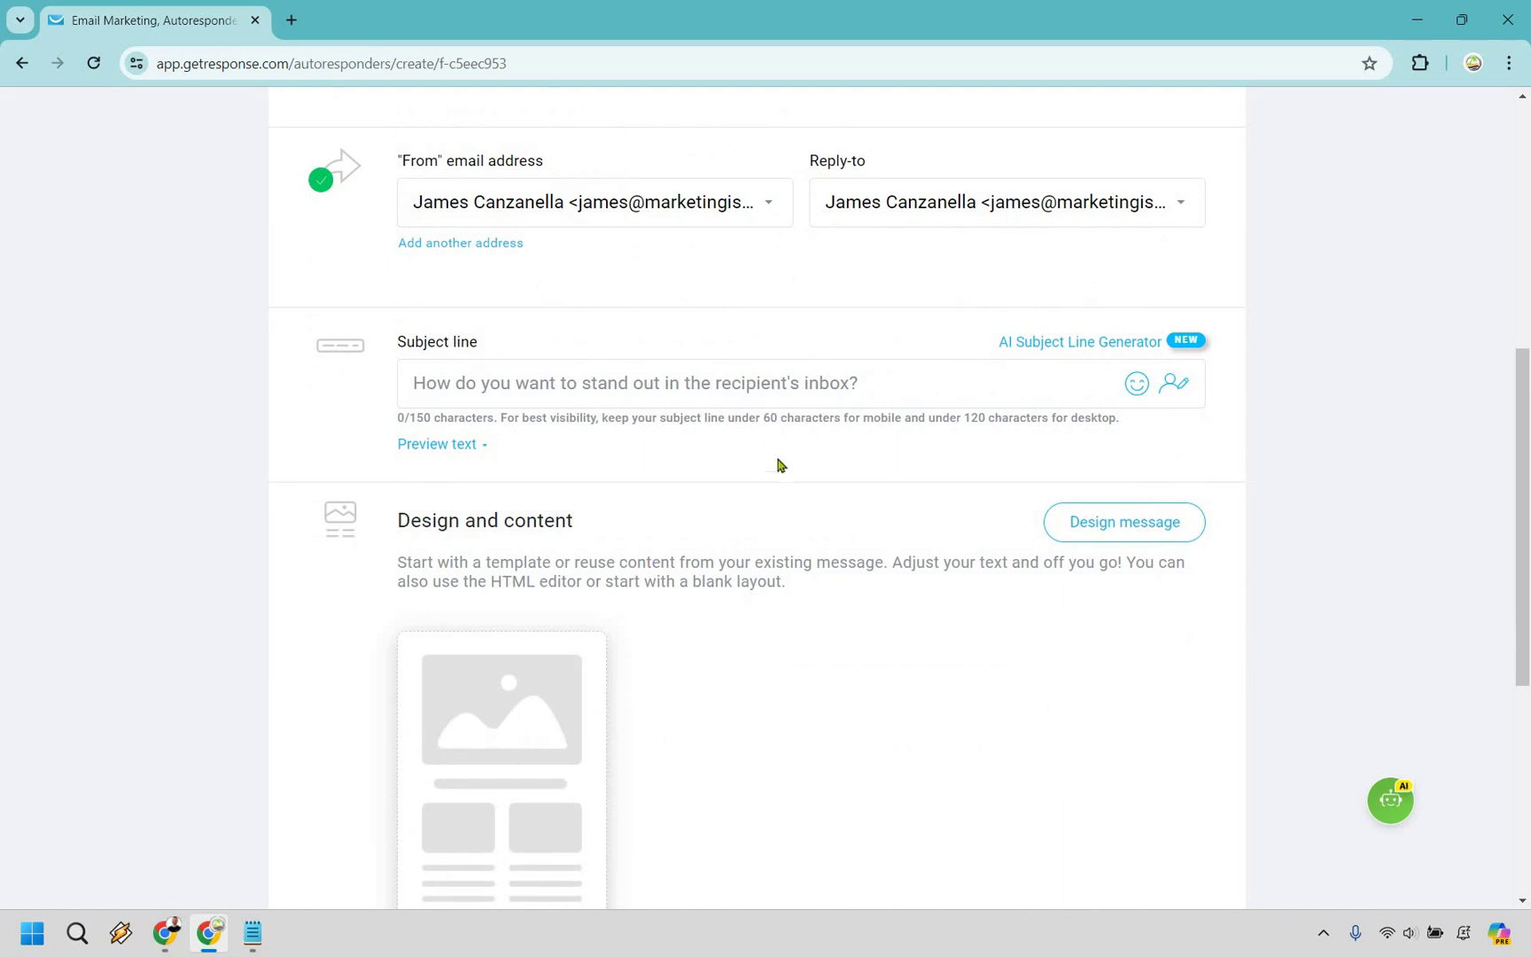
pyautogui.scroll(6, 640, 322)
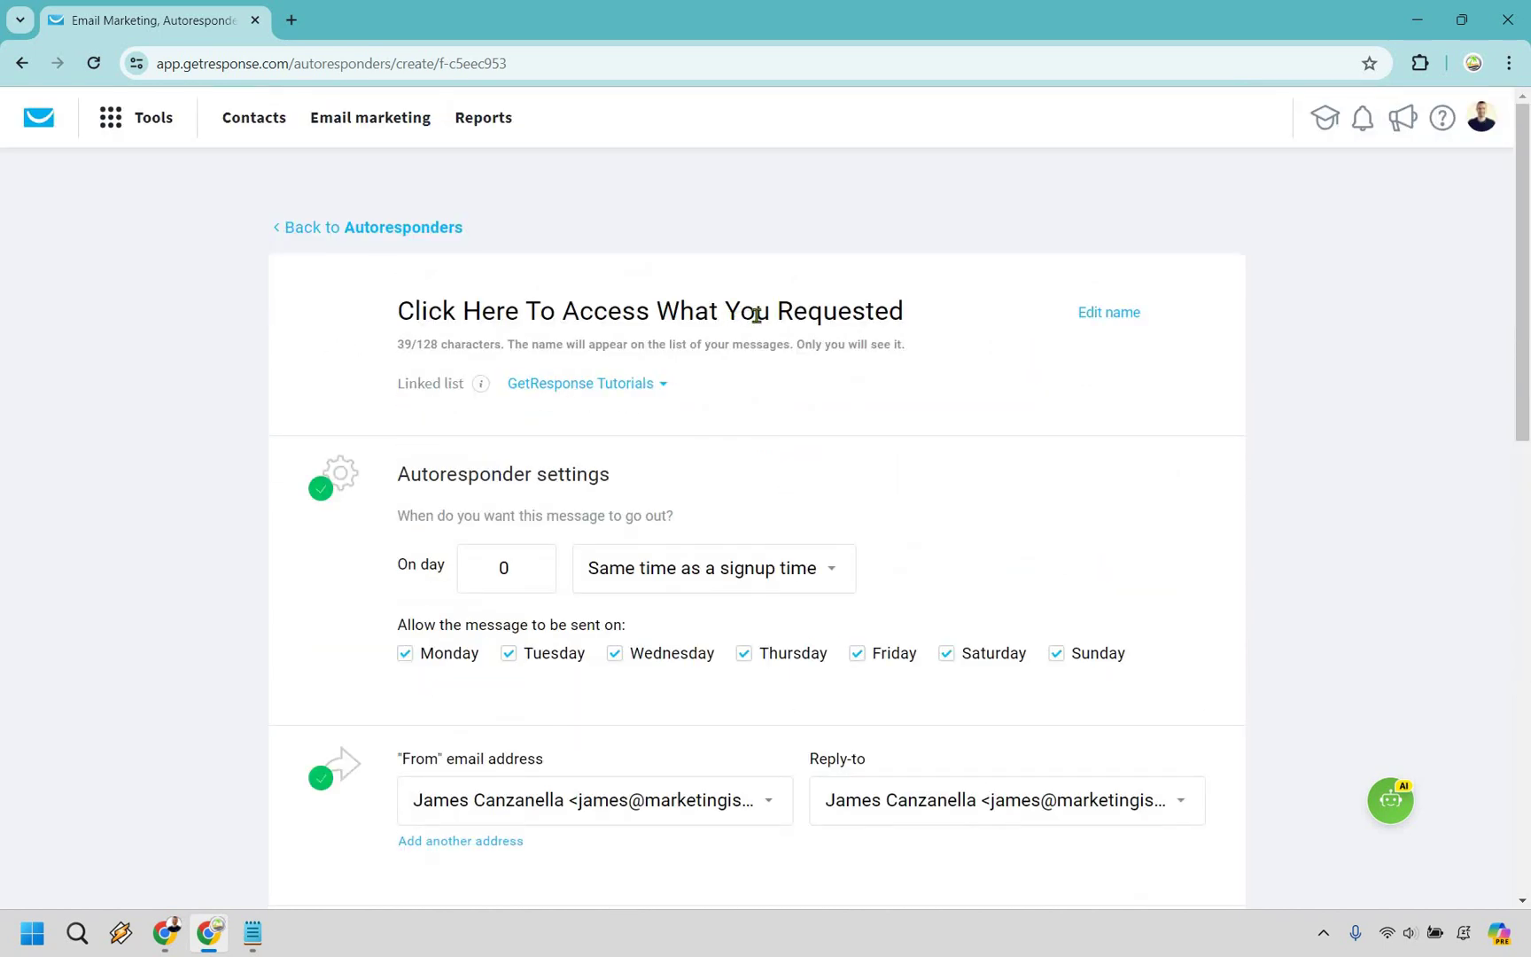
pyautogui.scroll(-6, 725, 364)
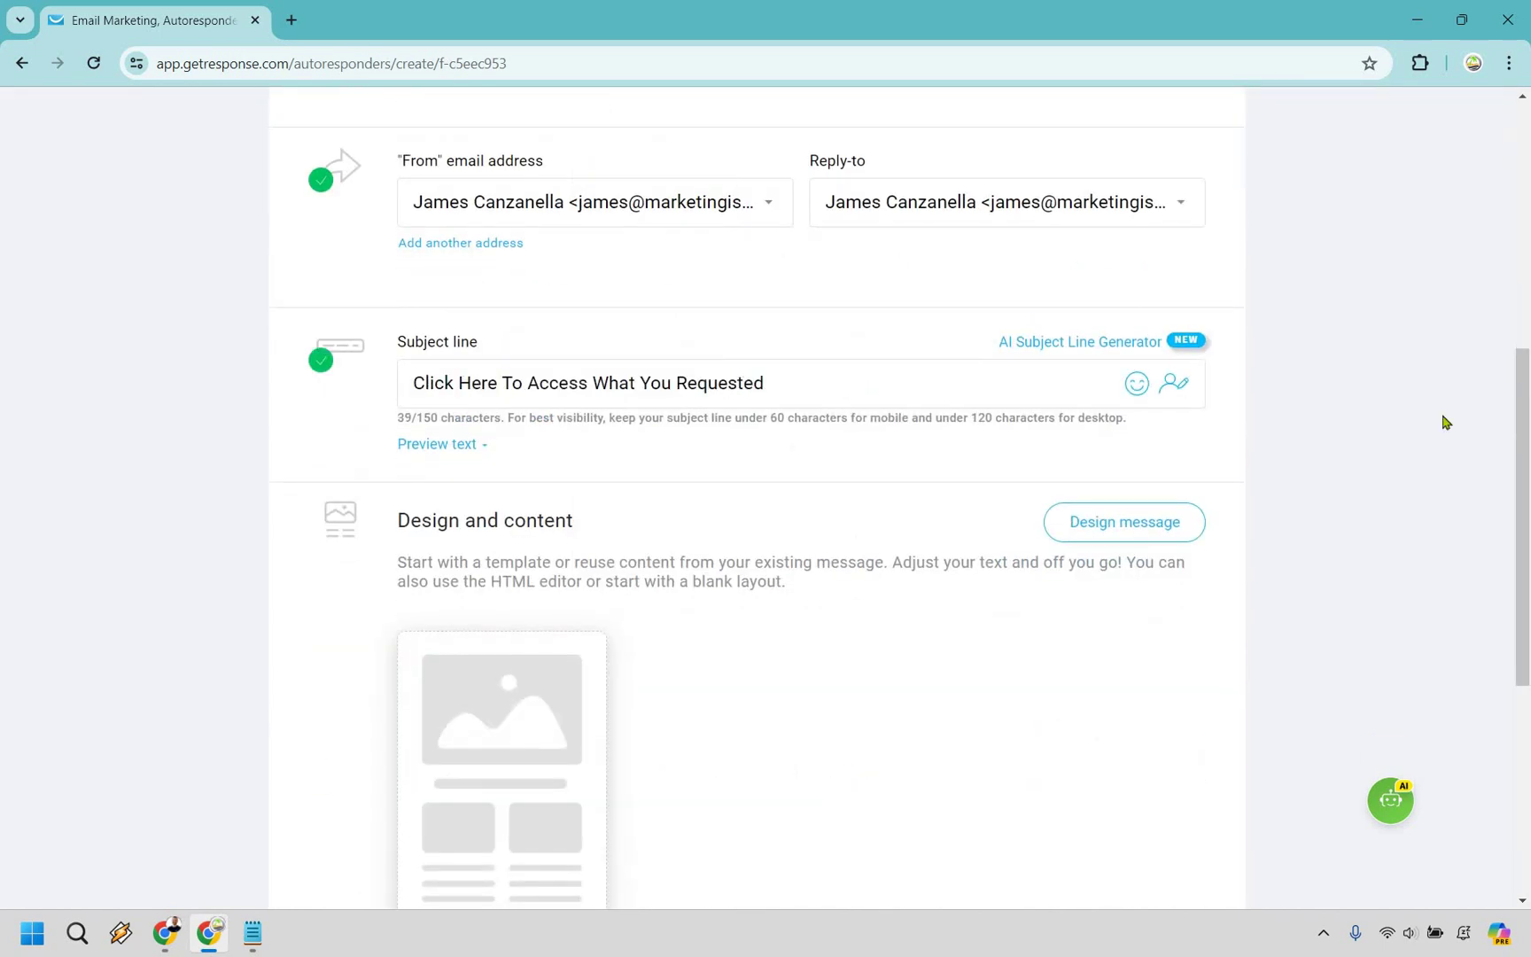
pyautogui.scroll(-3, 1446, 422)
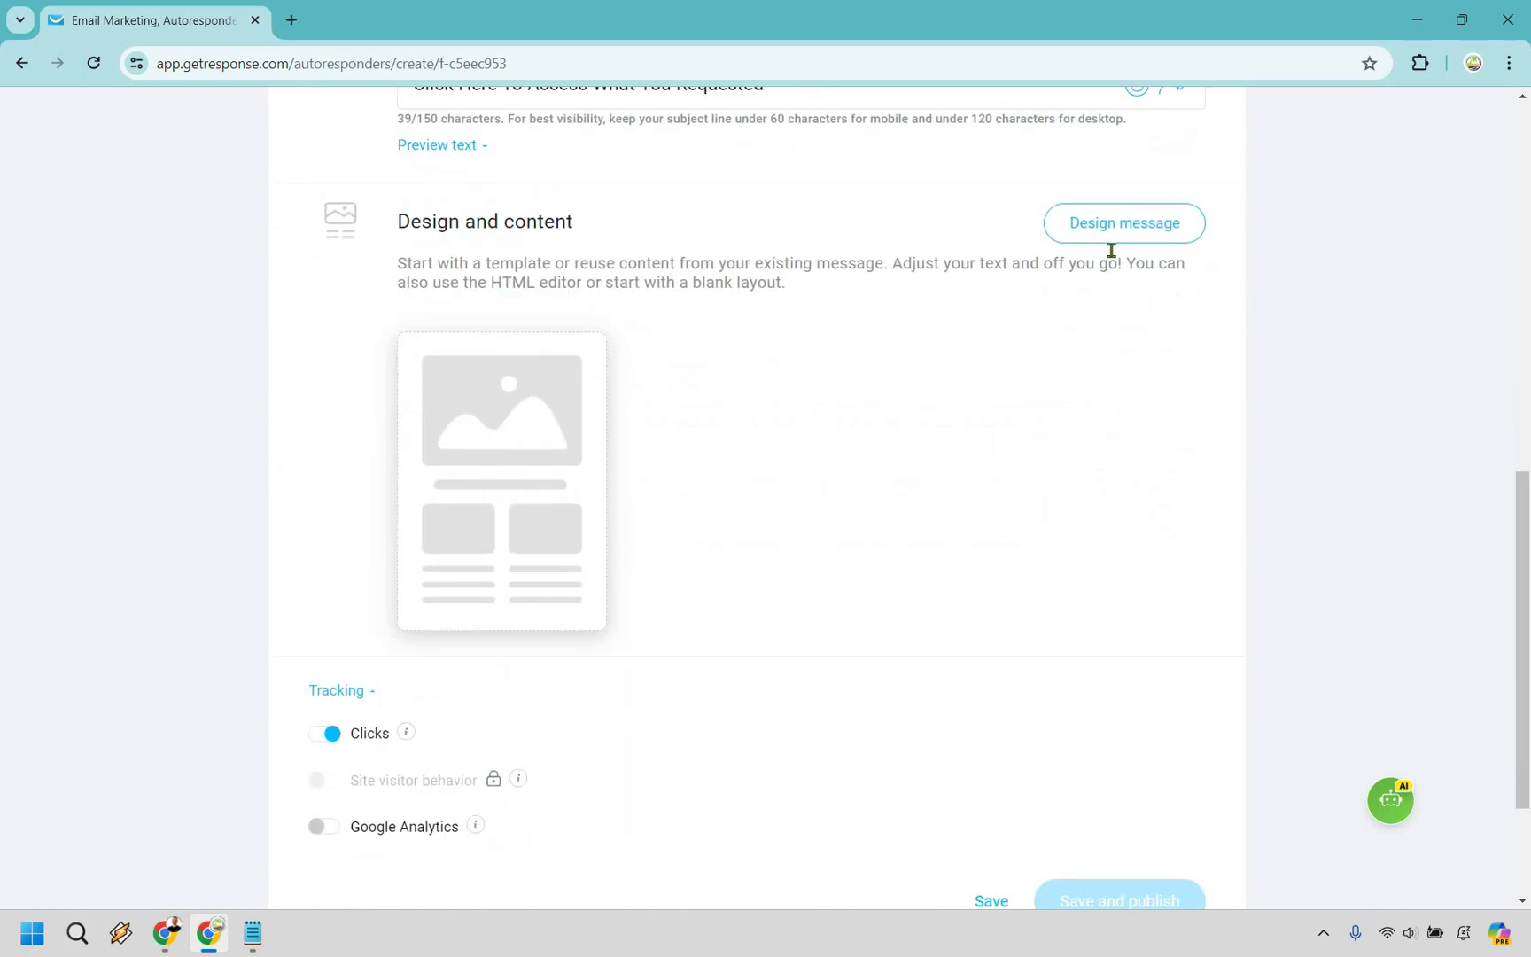
# Start designing the email from the Blank template
pyautogui.click(1121, 226)
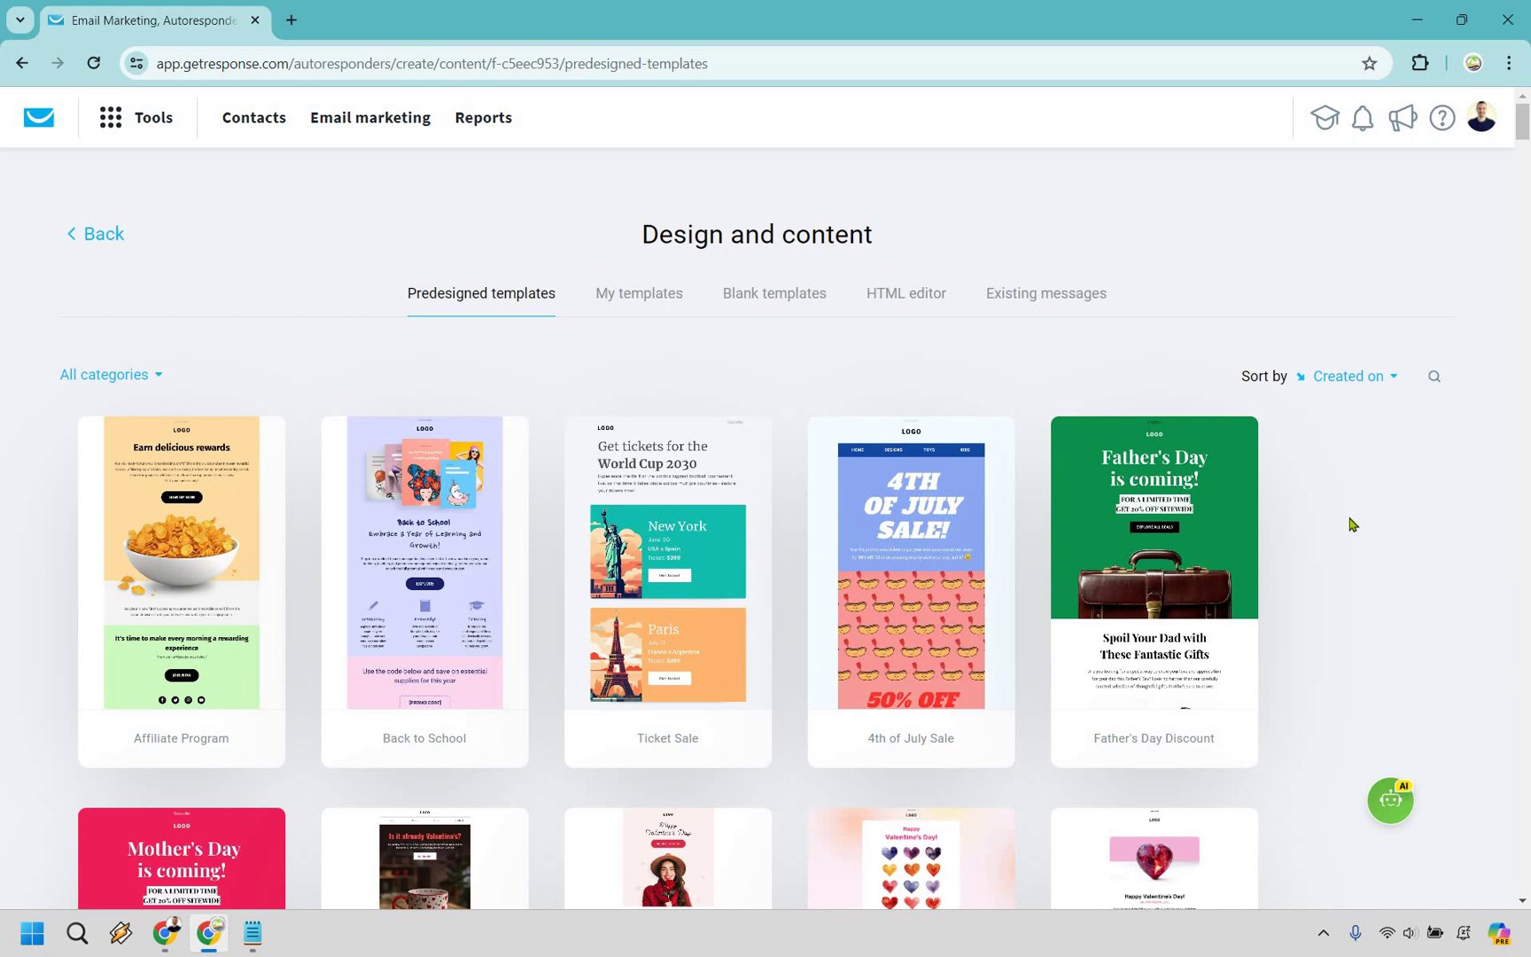
pyautogui.click(779, 301)
pyautogui.moveTo(908, 463)
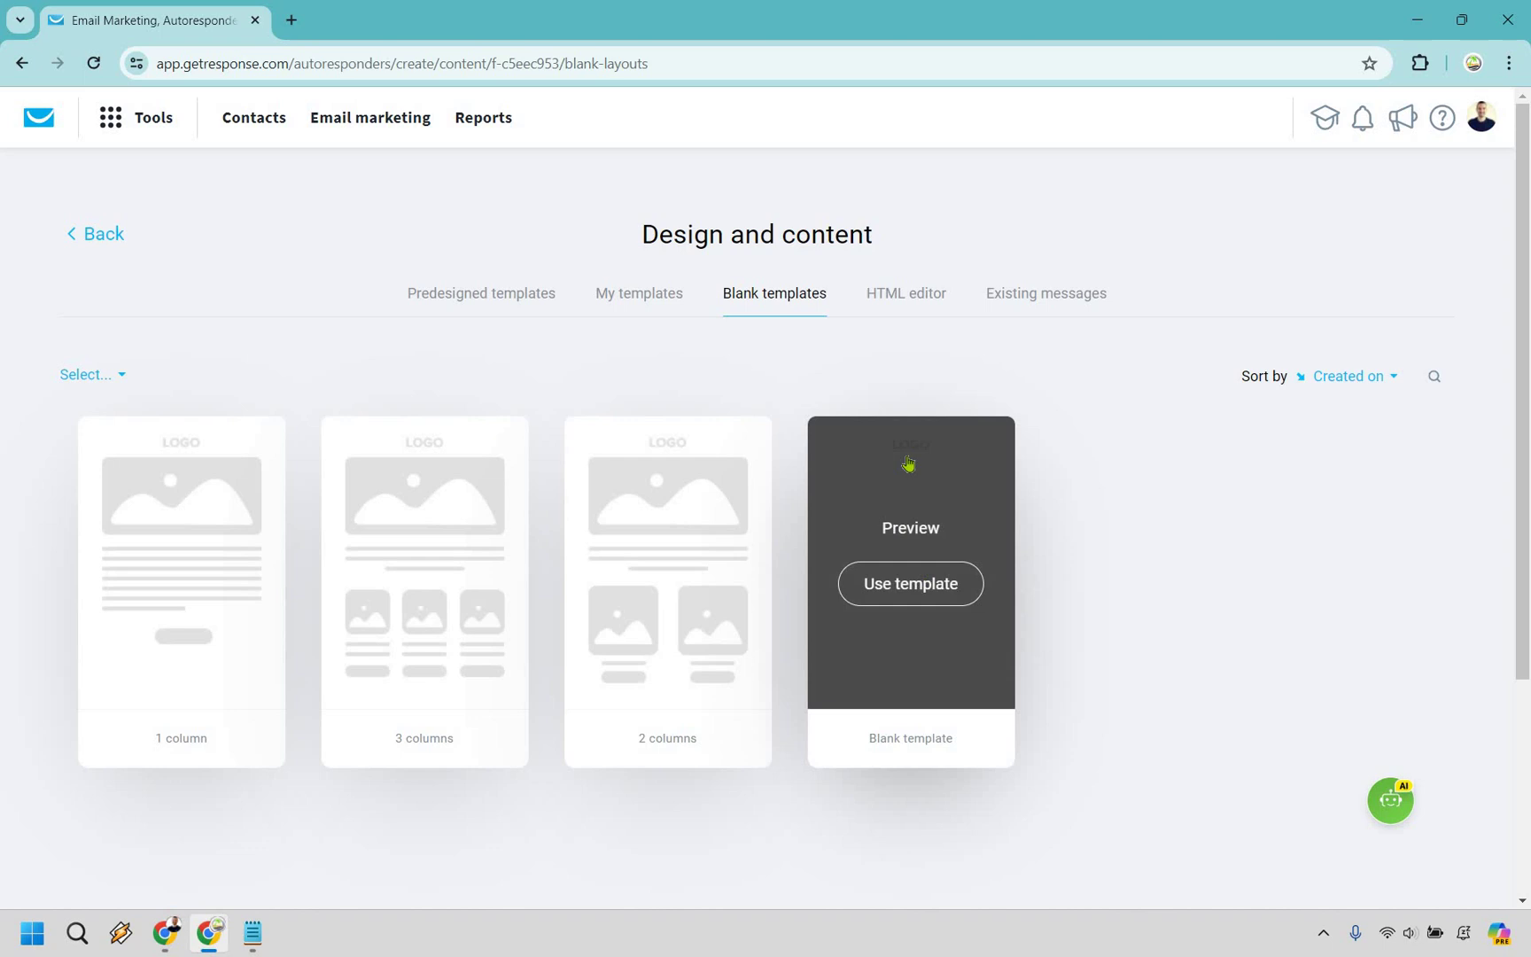
pyautogui.click(933, 582)
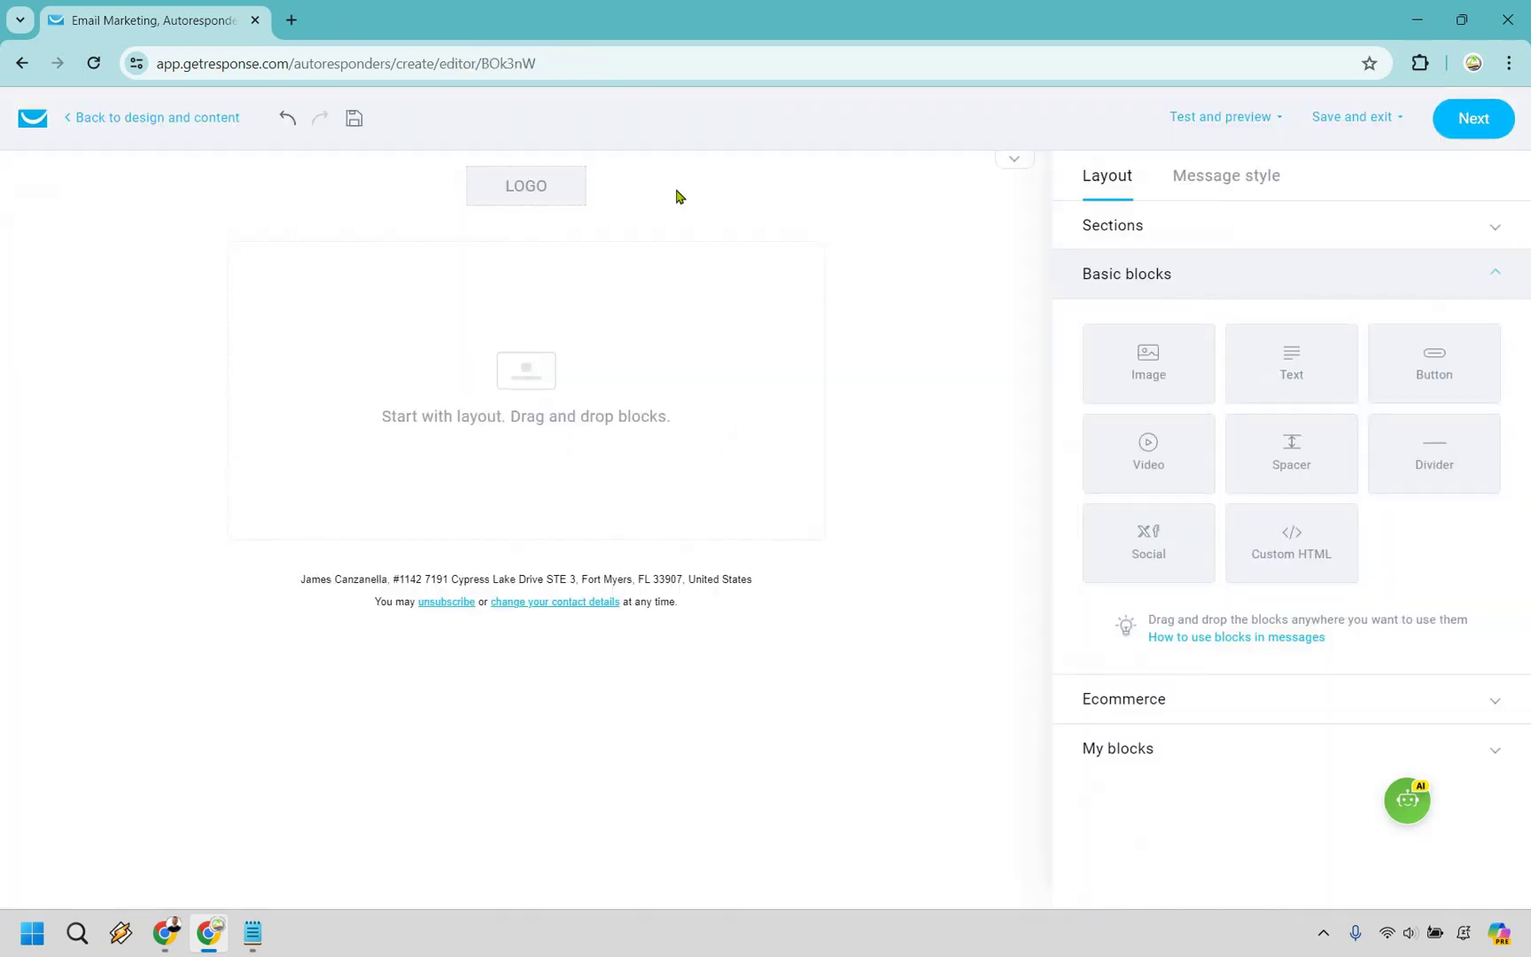
# Turn off the header logo and add a Text block to the empty email section
pyautogui.click(675, 193)
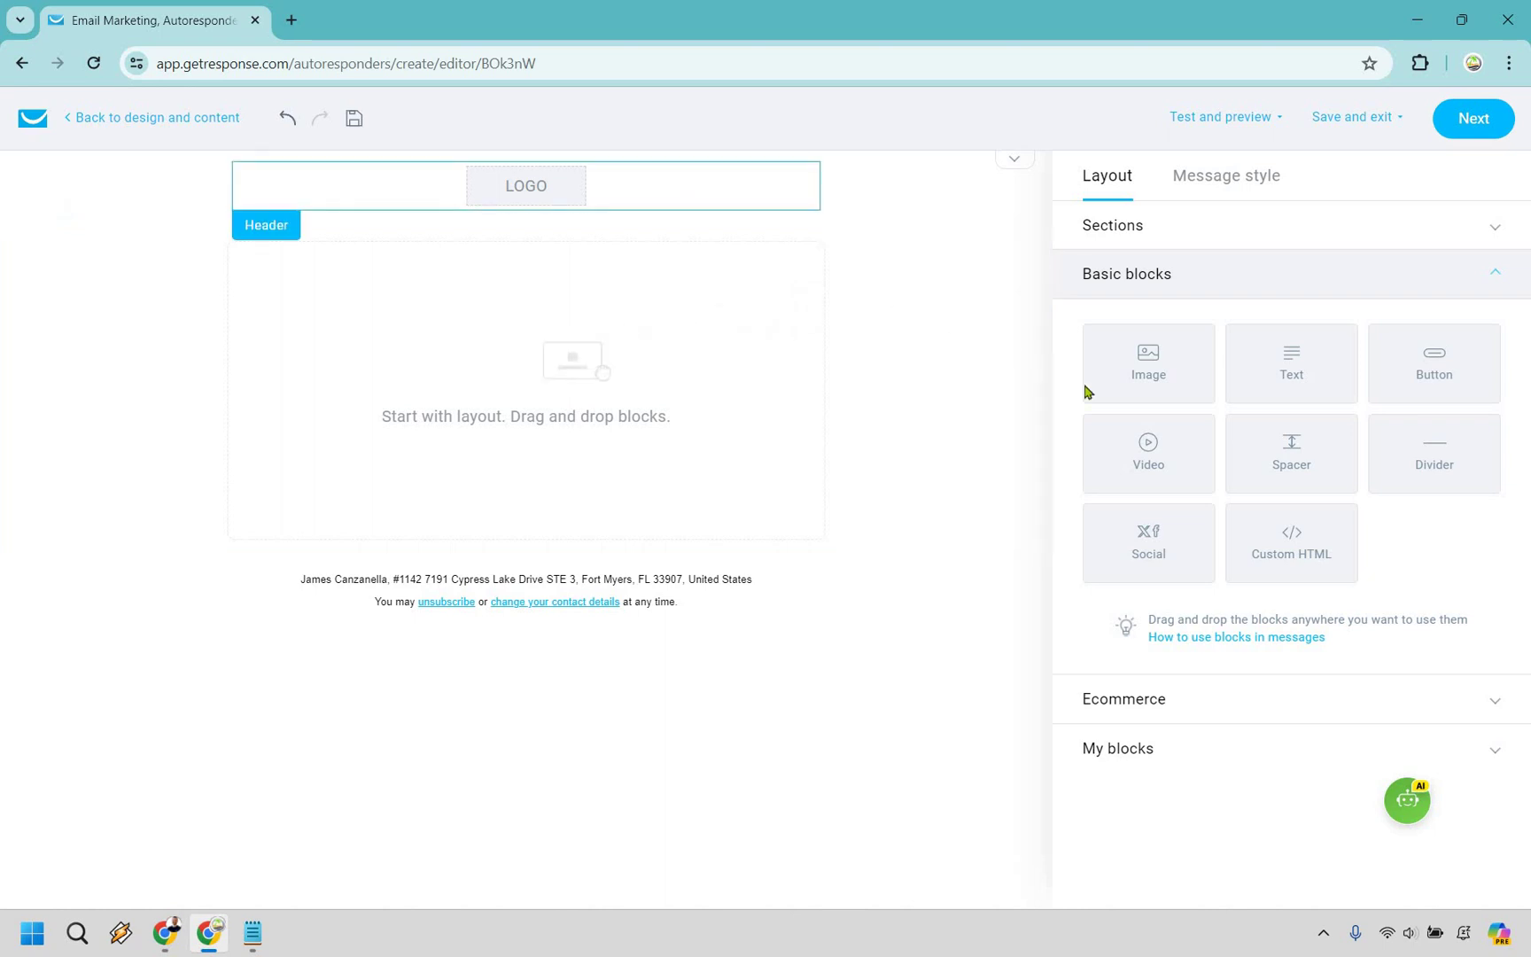
pyautogui.click(1101, 378)
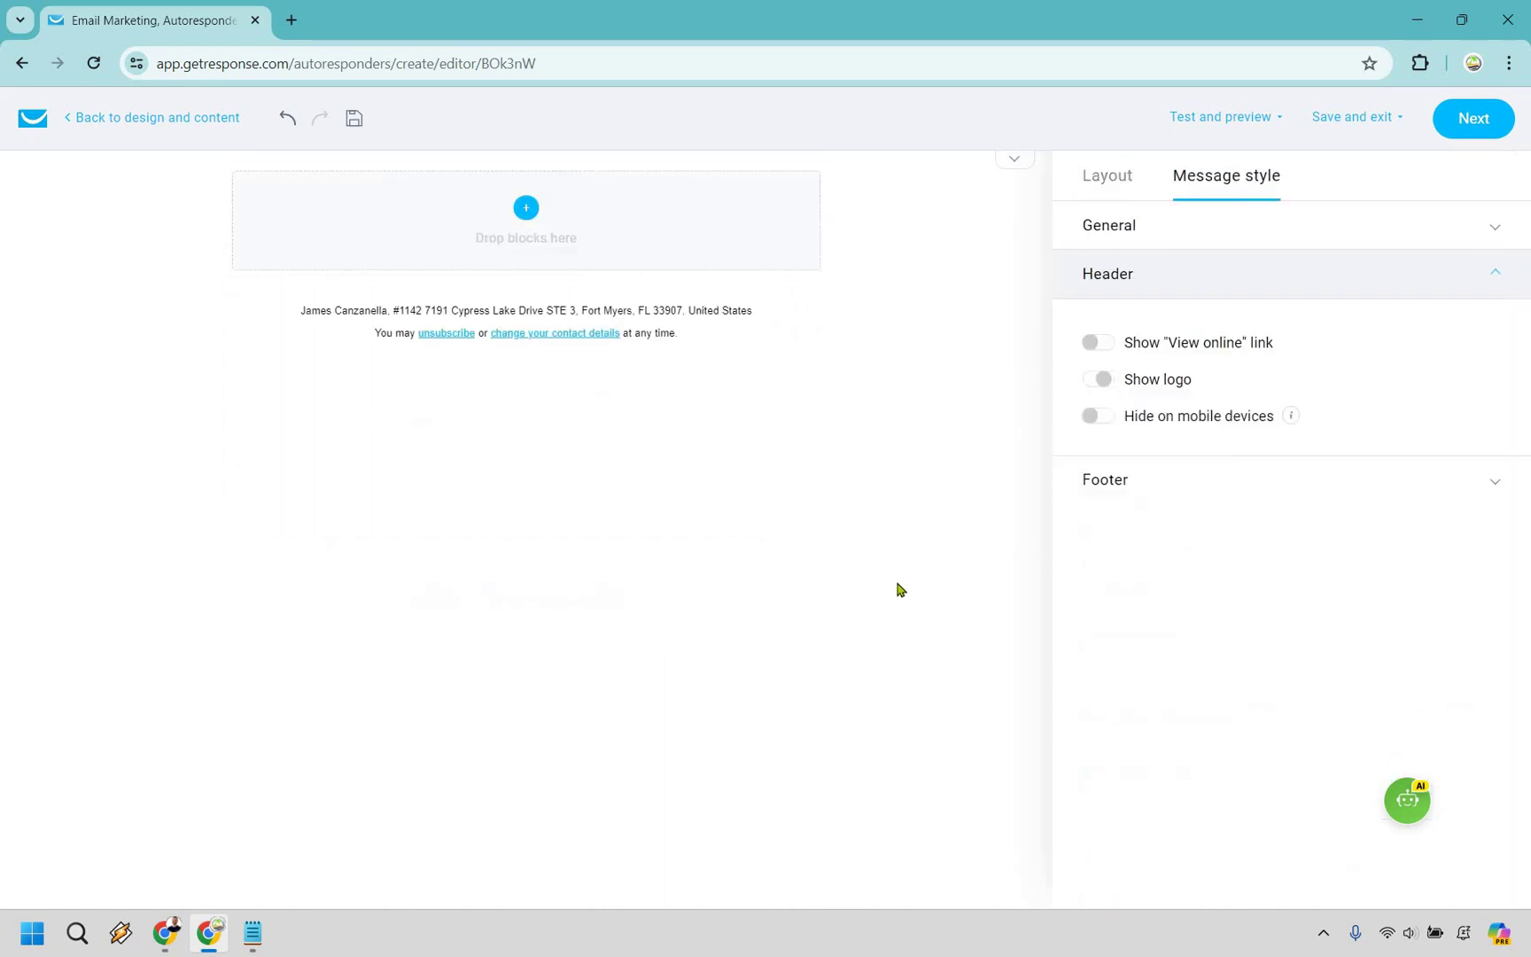
pyautogui.click(576, 193)
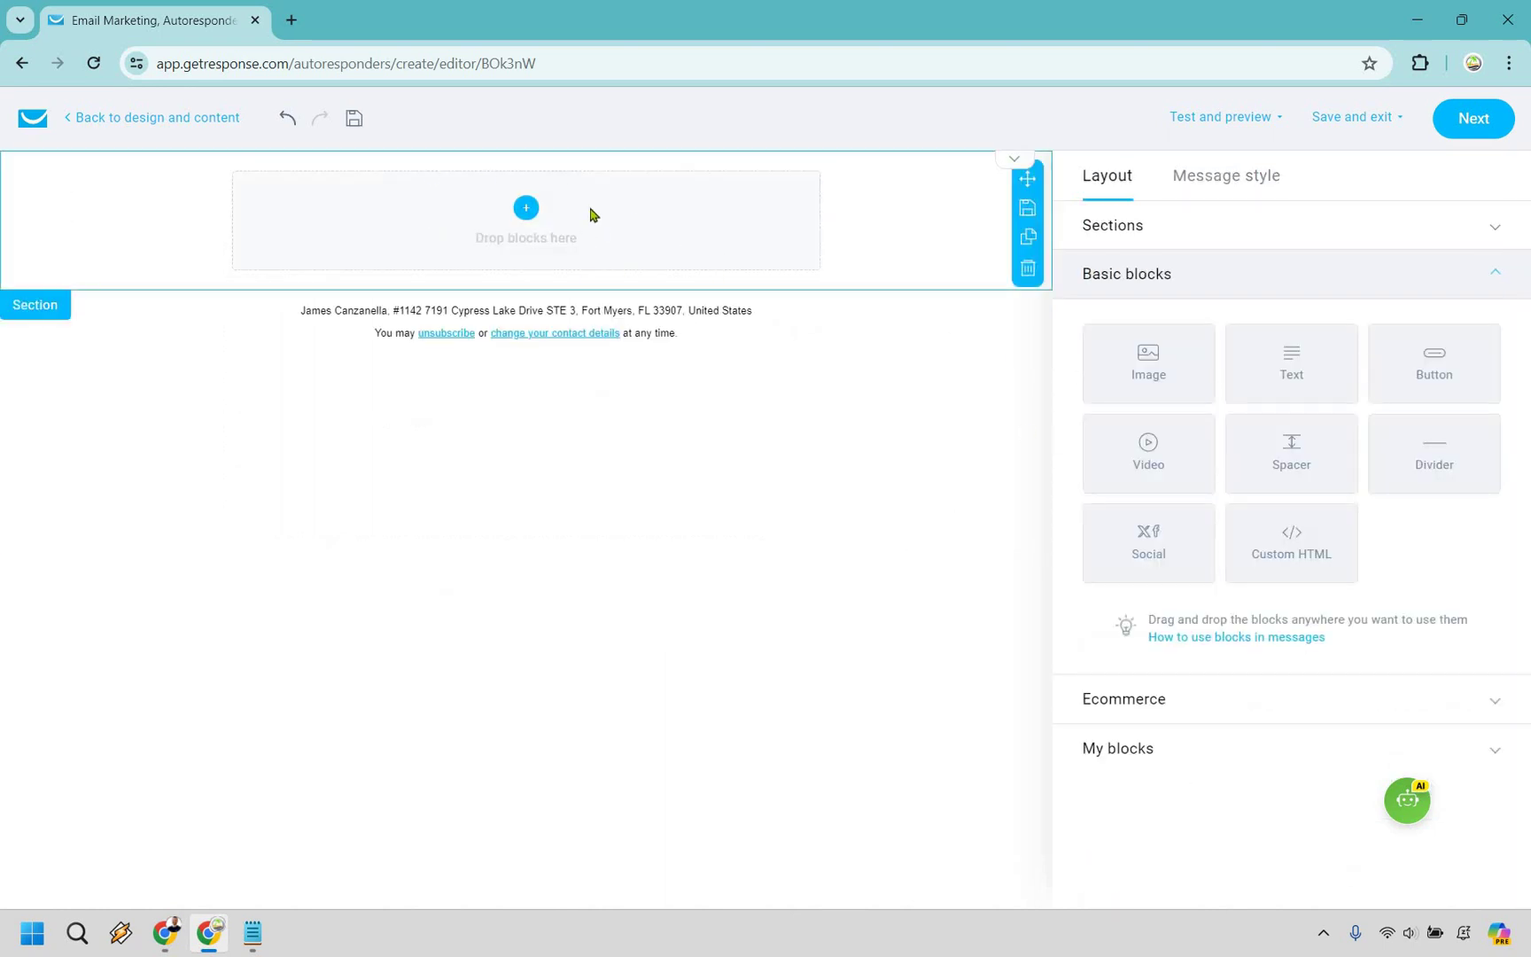
pyautogui.moveTo(1285, 364); pyautogui.dragTo(564, 243)
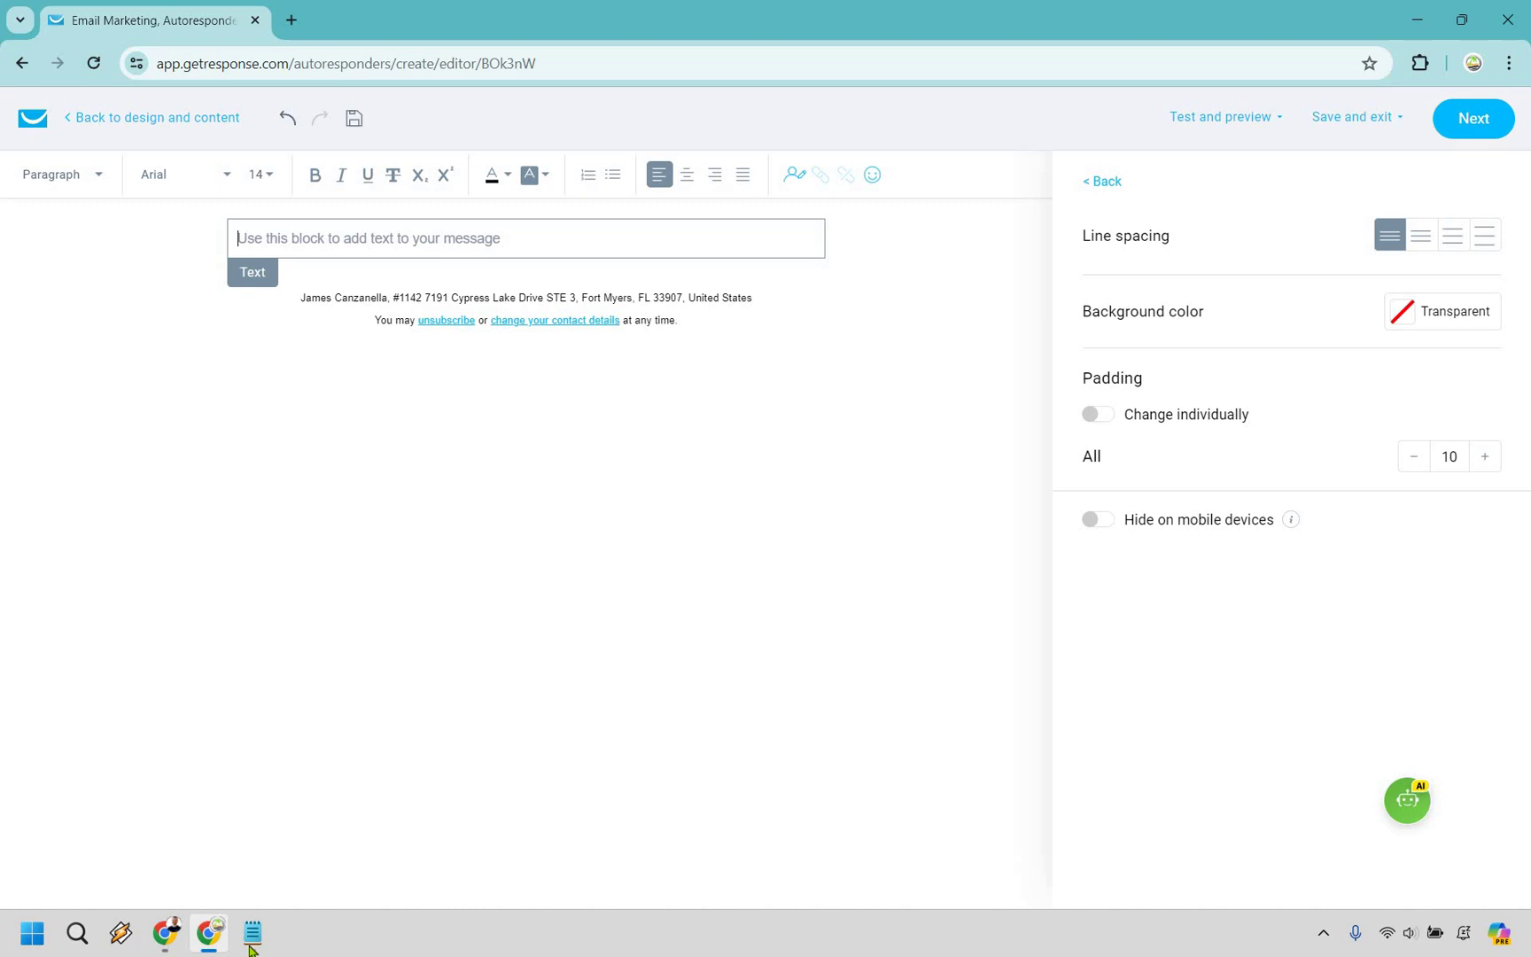
# Select the welcome email body text in Notepad's Follow up 1.txt
pyautogui.hotkey('alt', 'Tab')
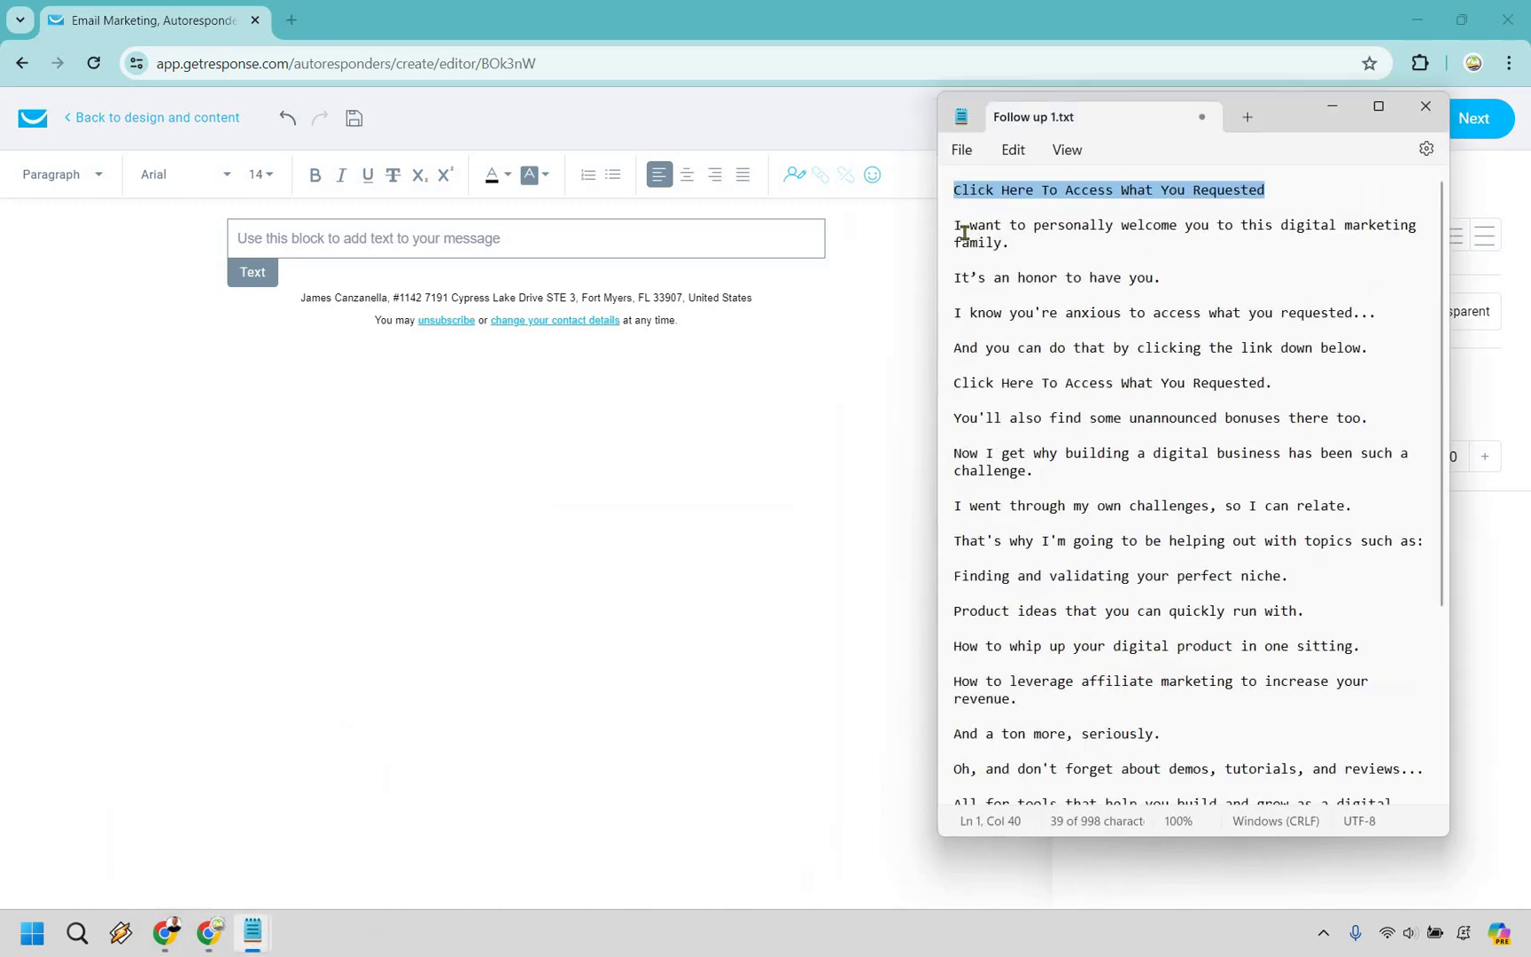
pyautogui.click(956, 233)
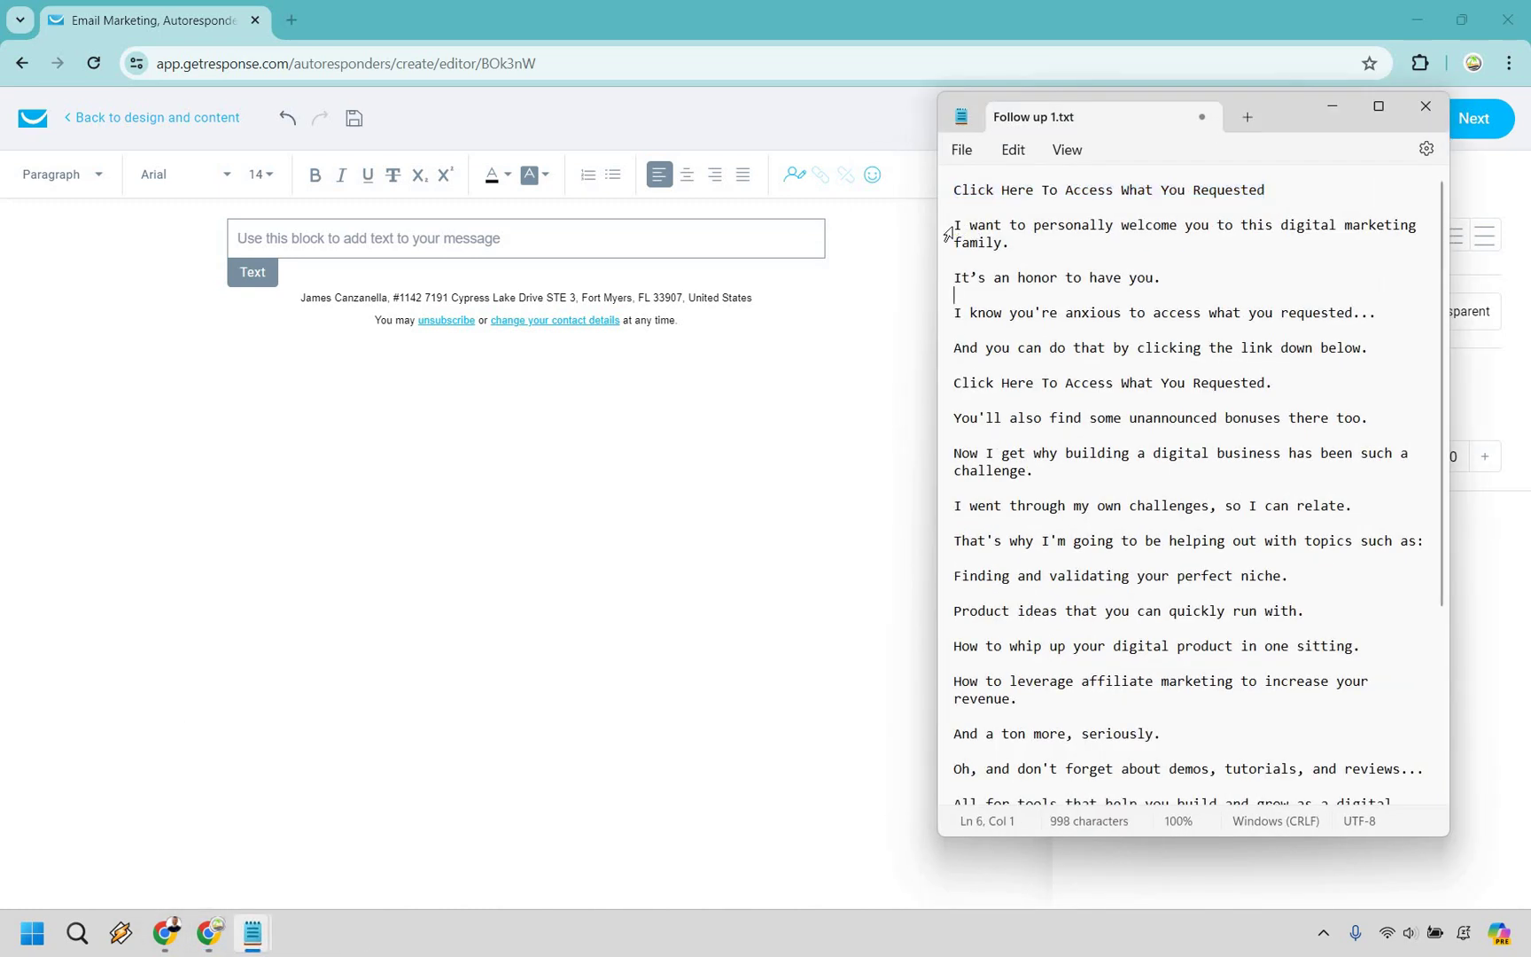
pyautogui.keyDown('shift'); pyautogui.click(1217, 478); pyautogui.keyUp('shift')
pyautogui.scroll(-3, 1216, 479)
pyautogui.keyDown('shift'); pyautogui.click(1219, 340); pyautogui.keyUp('shift')
pyautogui.hotkey('ctrl', 'c')
pyautogui.moveTo(1085, 800); pyautogui.dragTo(1173, 802)
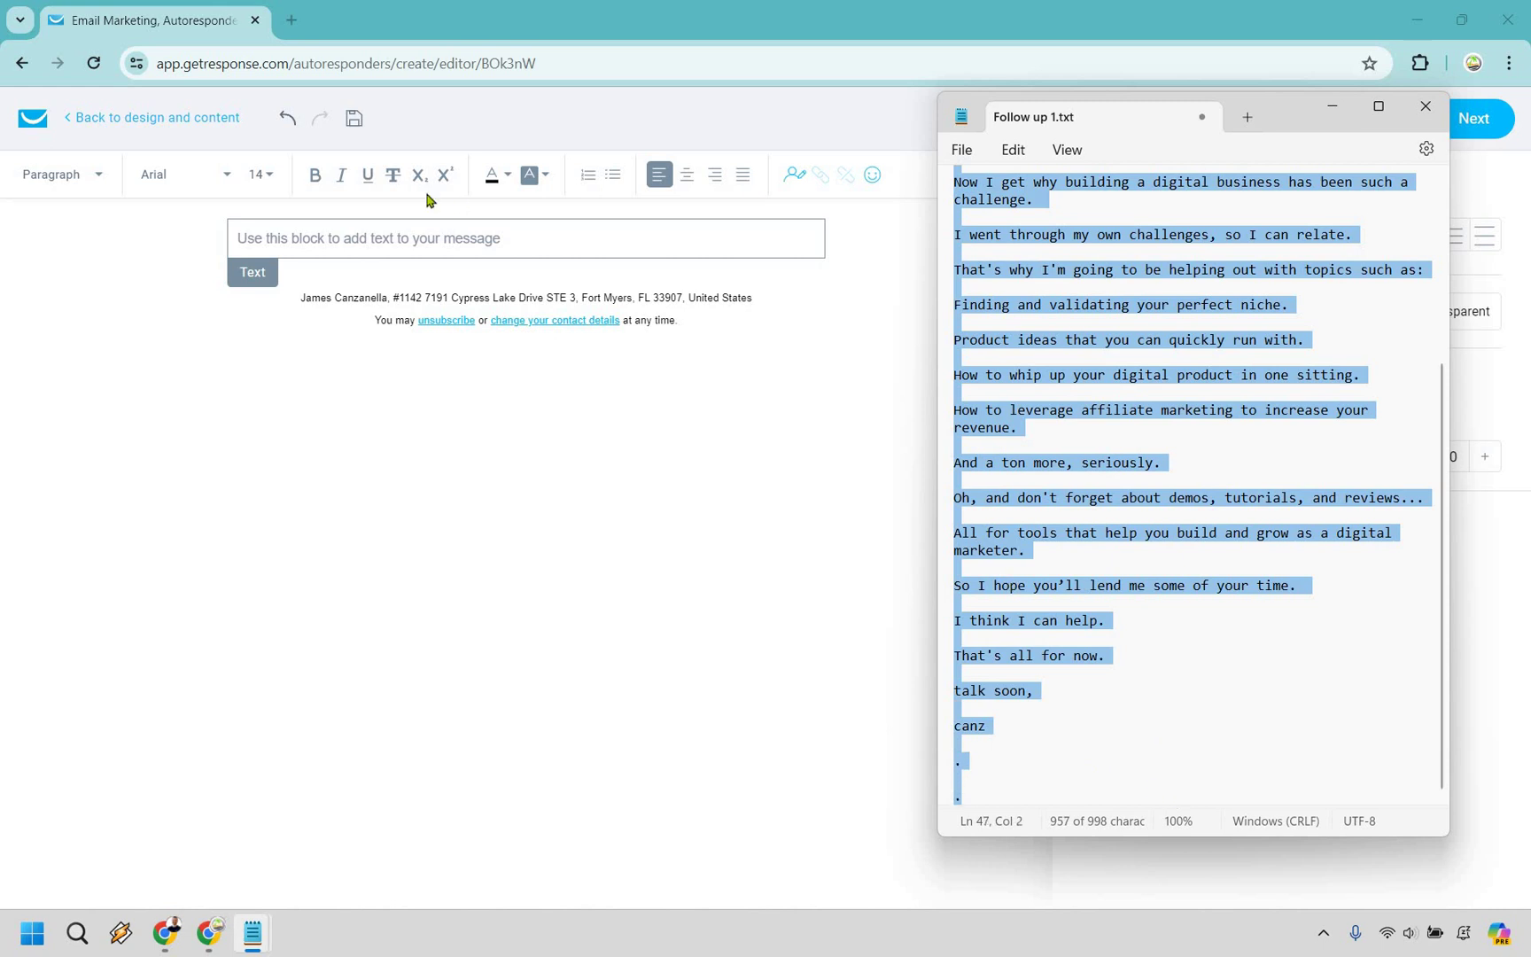
# Paste the Follow up 1.txt welcome copy into the text block and tidy its blank lines
pyautogui.click(458, 245)
pyautogui.hotkey('ctrl', 'v')
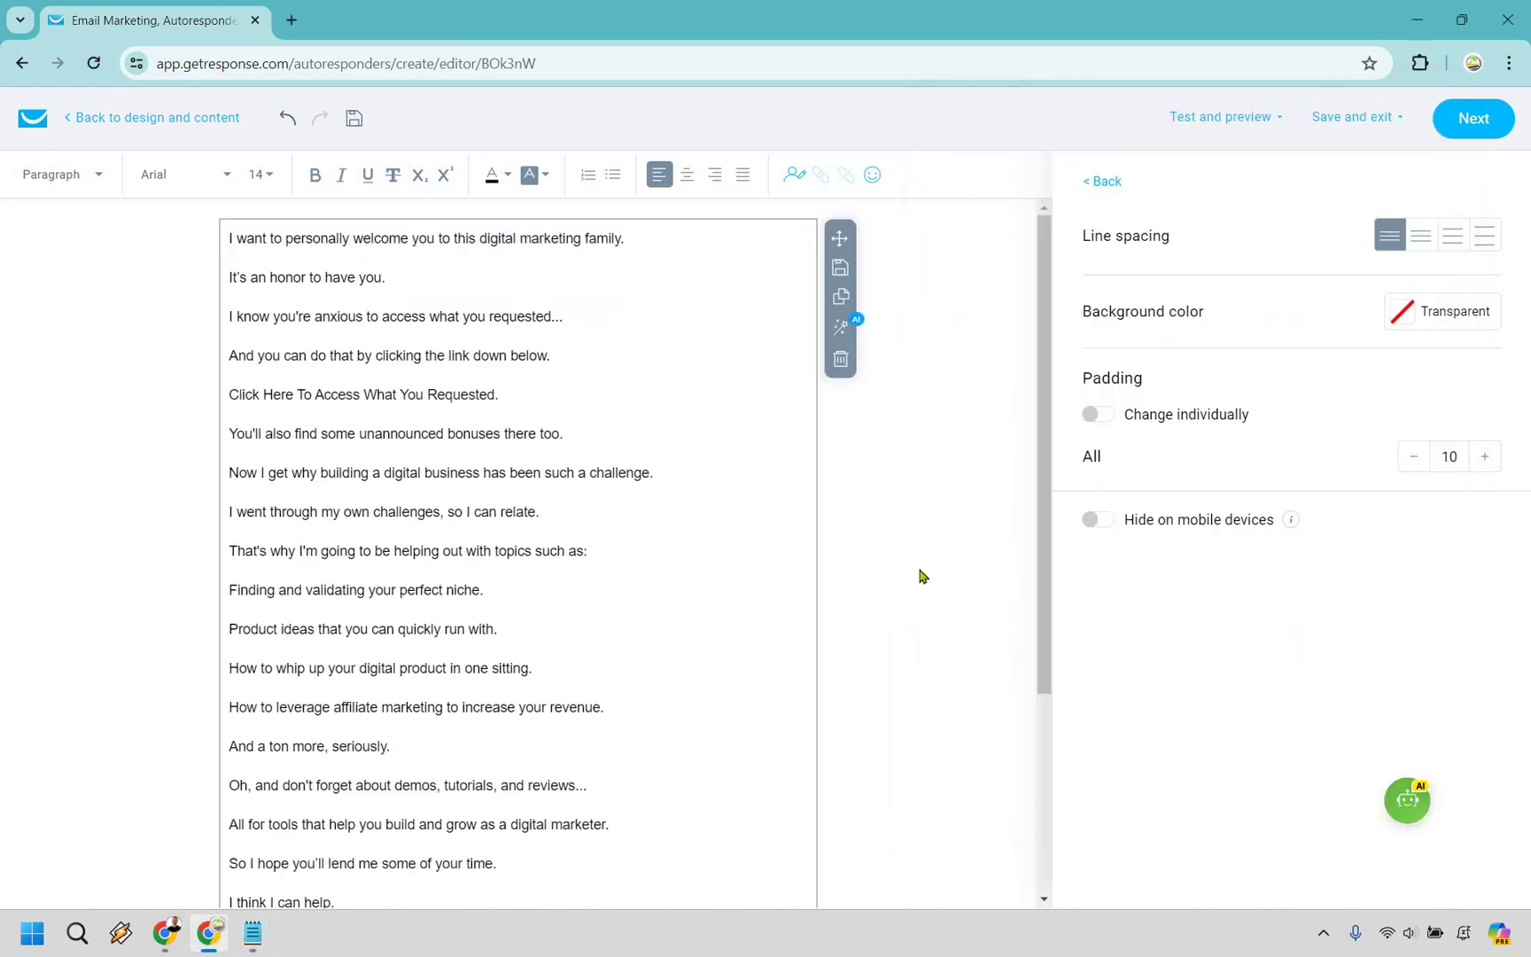
pyautogui.click(654, 398)
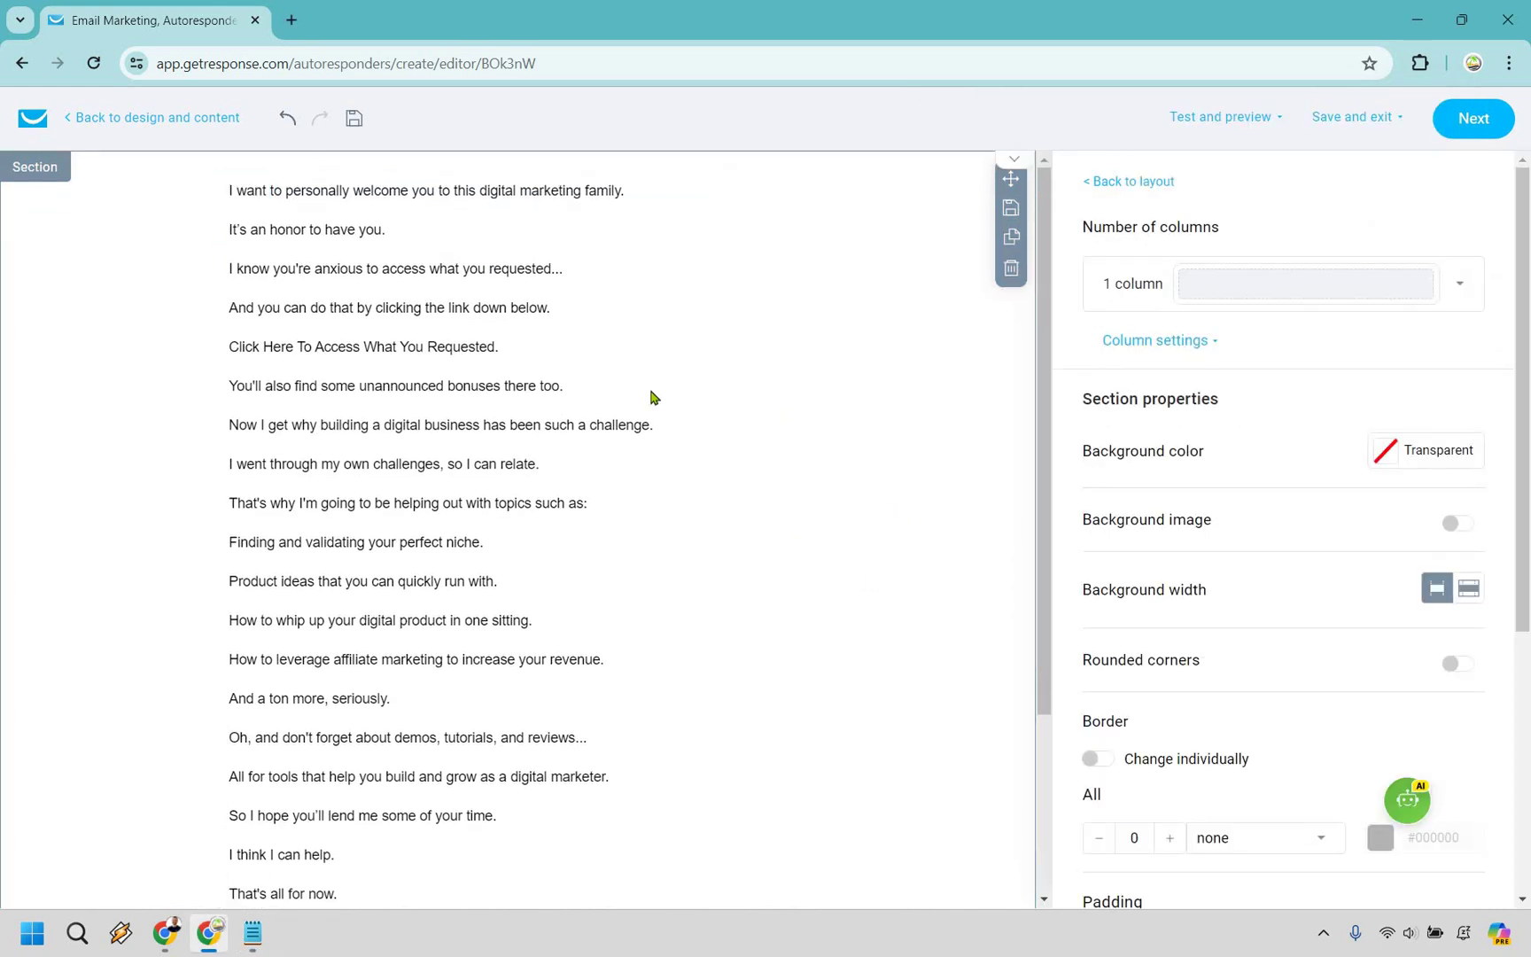
pyautogui.click(398, 299)
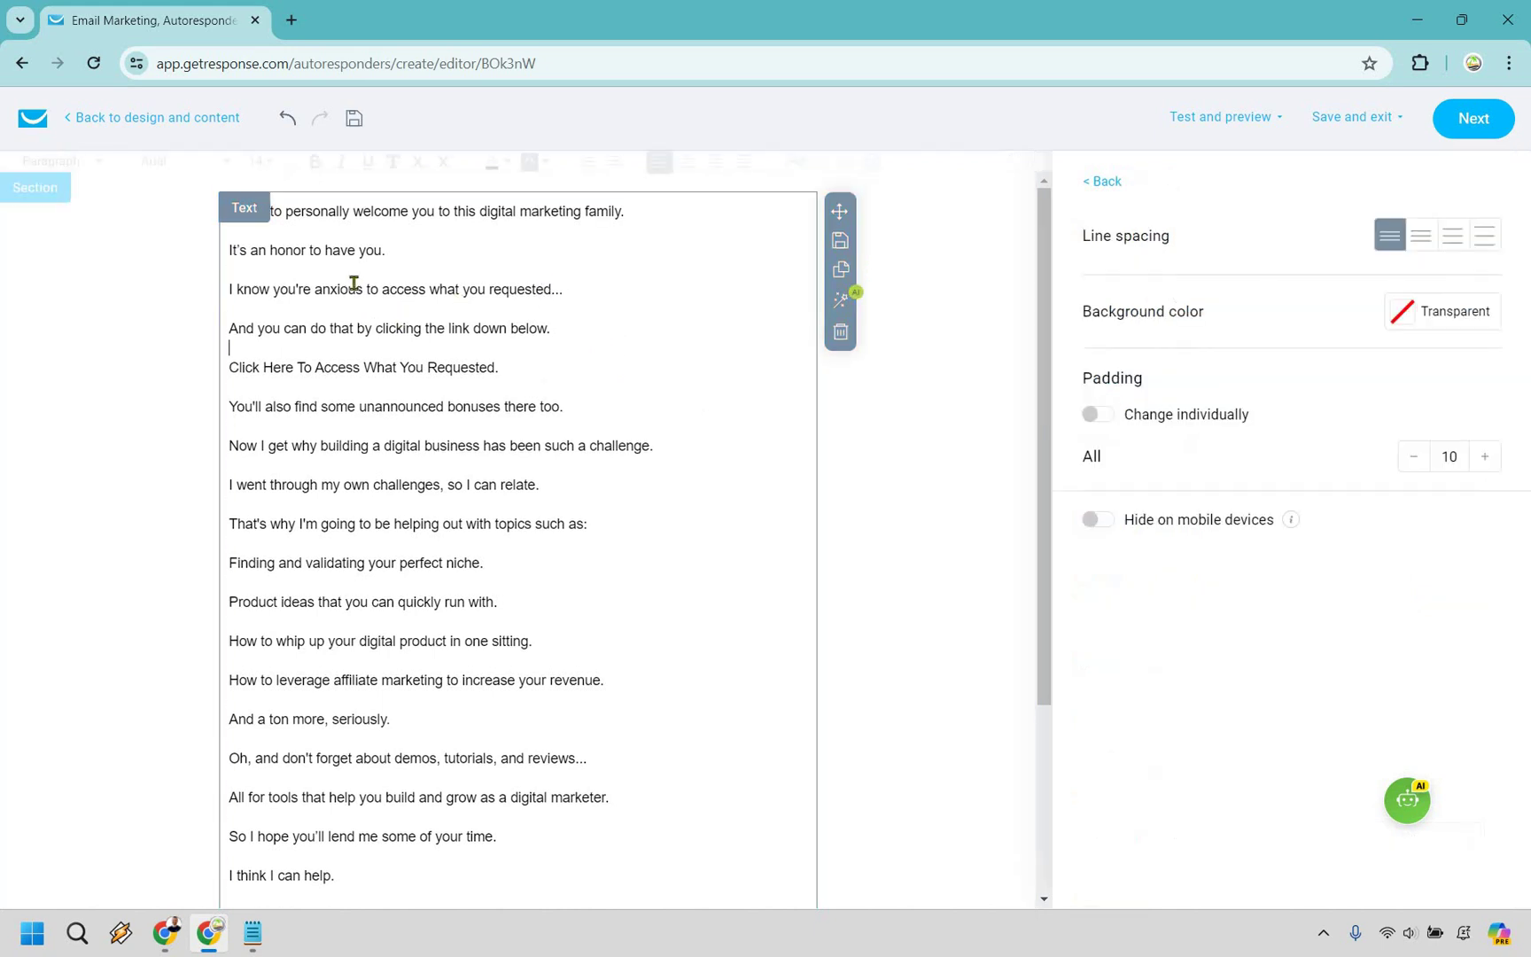
pyautogui.click(358, 261)
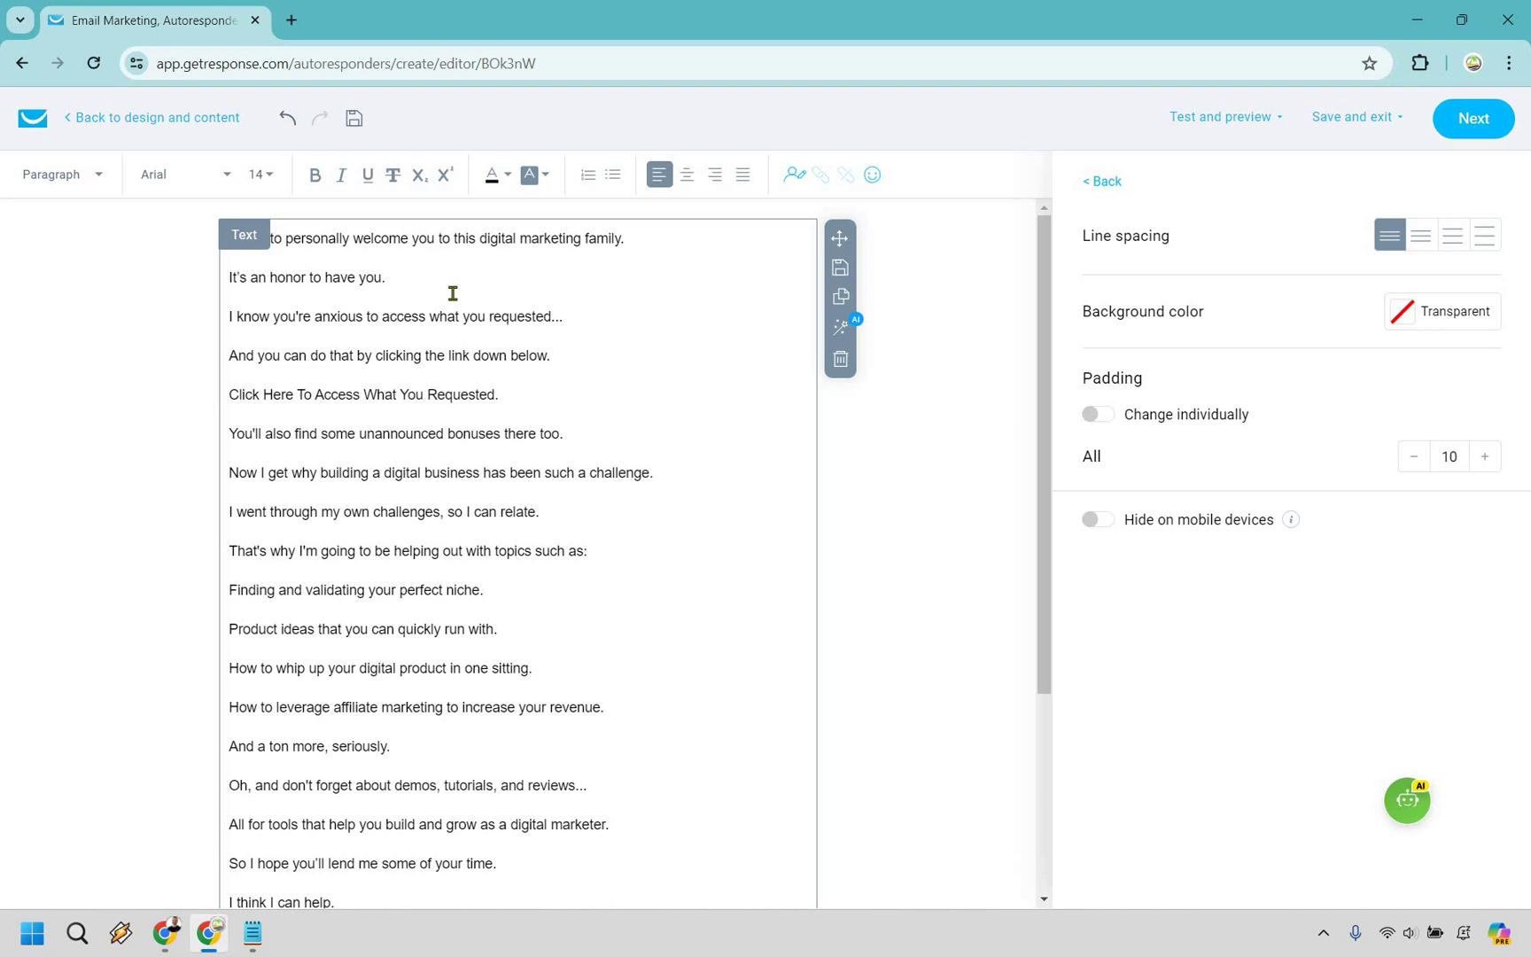
pyautogui.click(1315, 815)
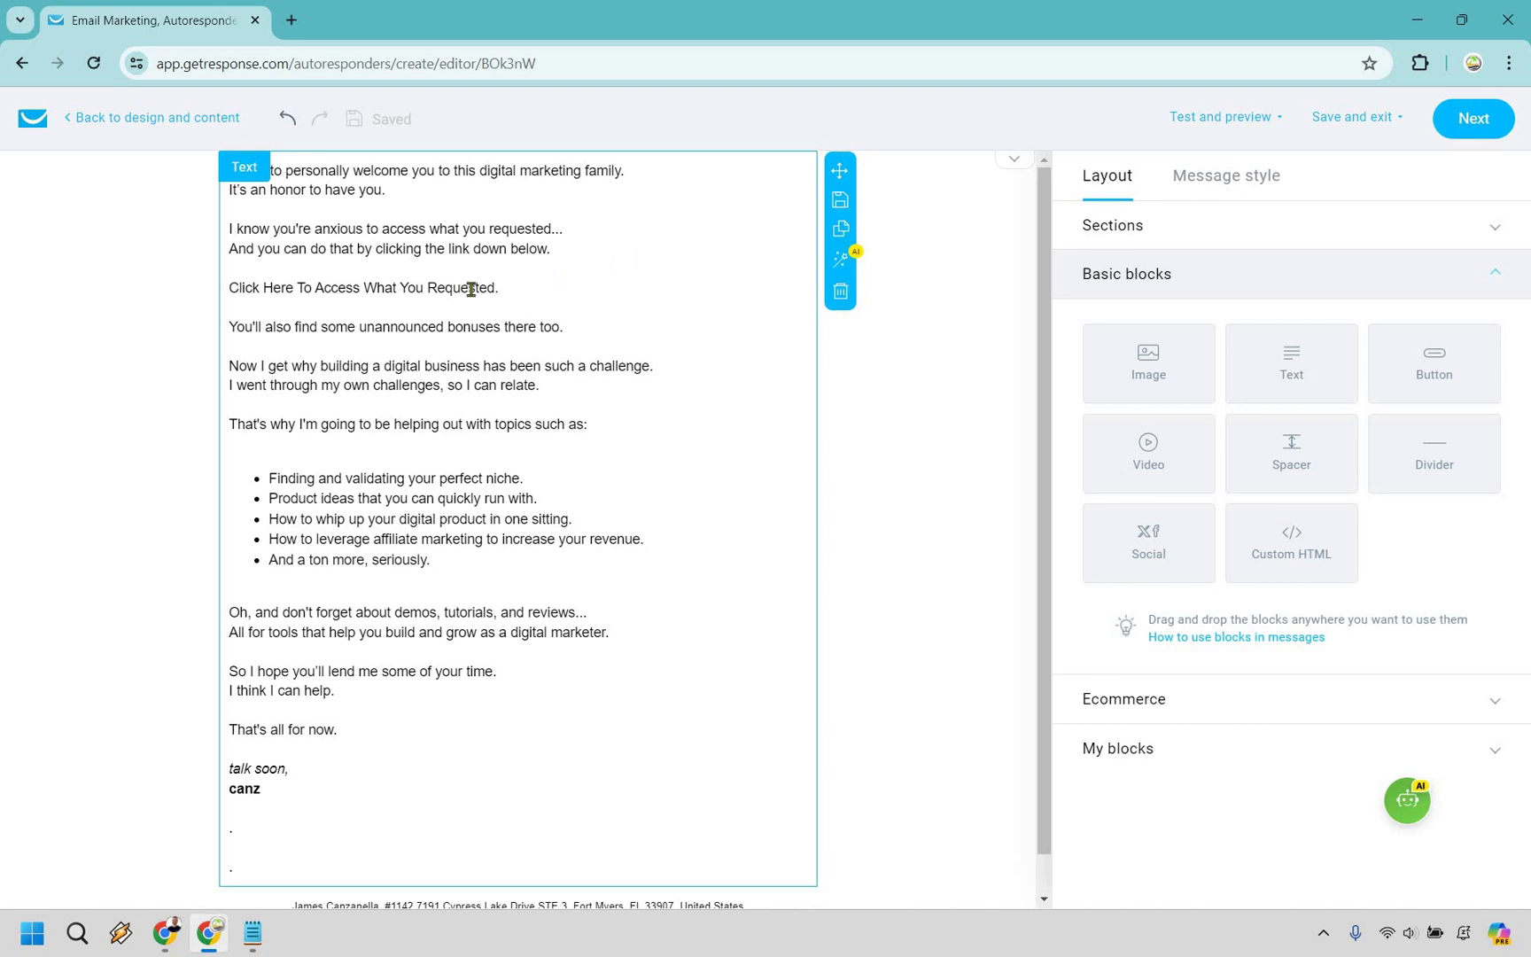
pyautogui.click(495, 317)
pyautogui.moveTo(497, 335); pyautogui.dragTo(227, 340)
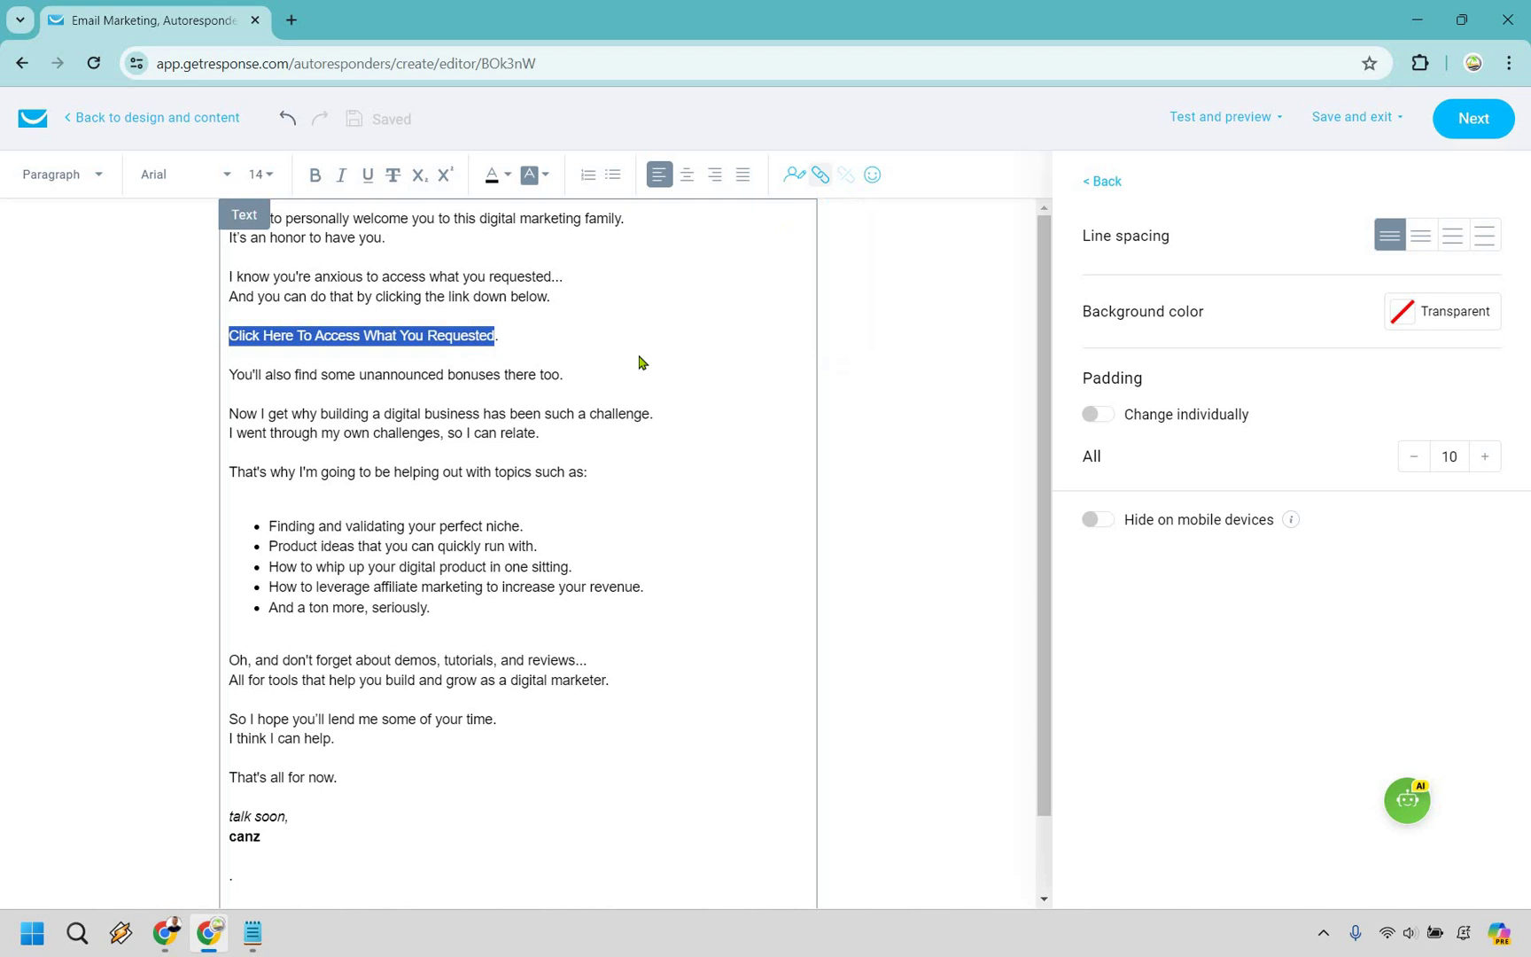
pyautogui.hotkey('ctrl', 'k')
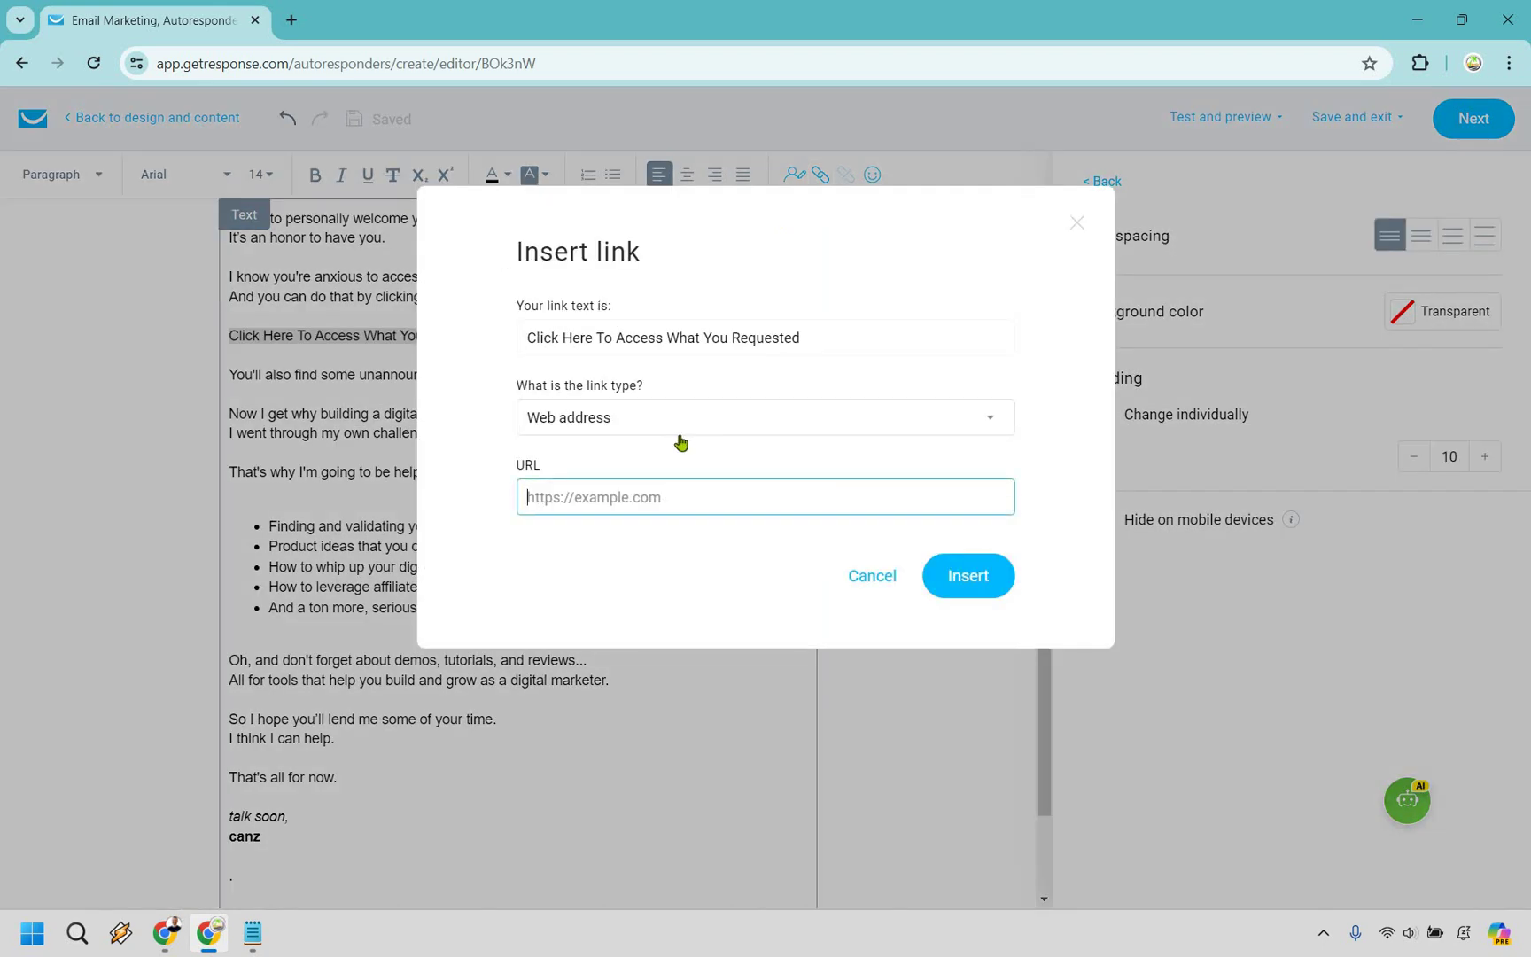
pyautogui.write('www.marketingisl.com')
pyautogui.click(956, 560)
pyautogui.click(842, 386)
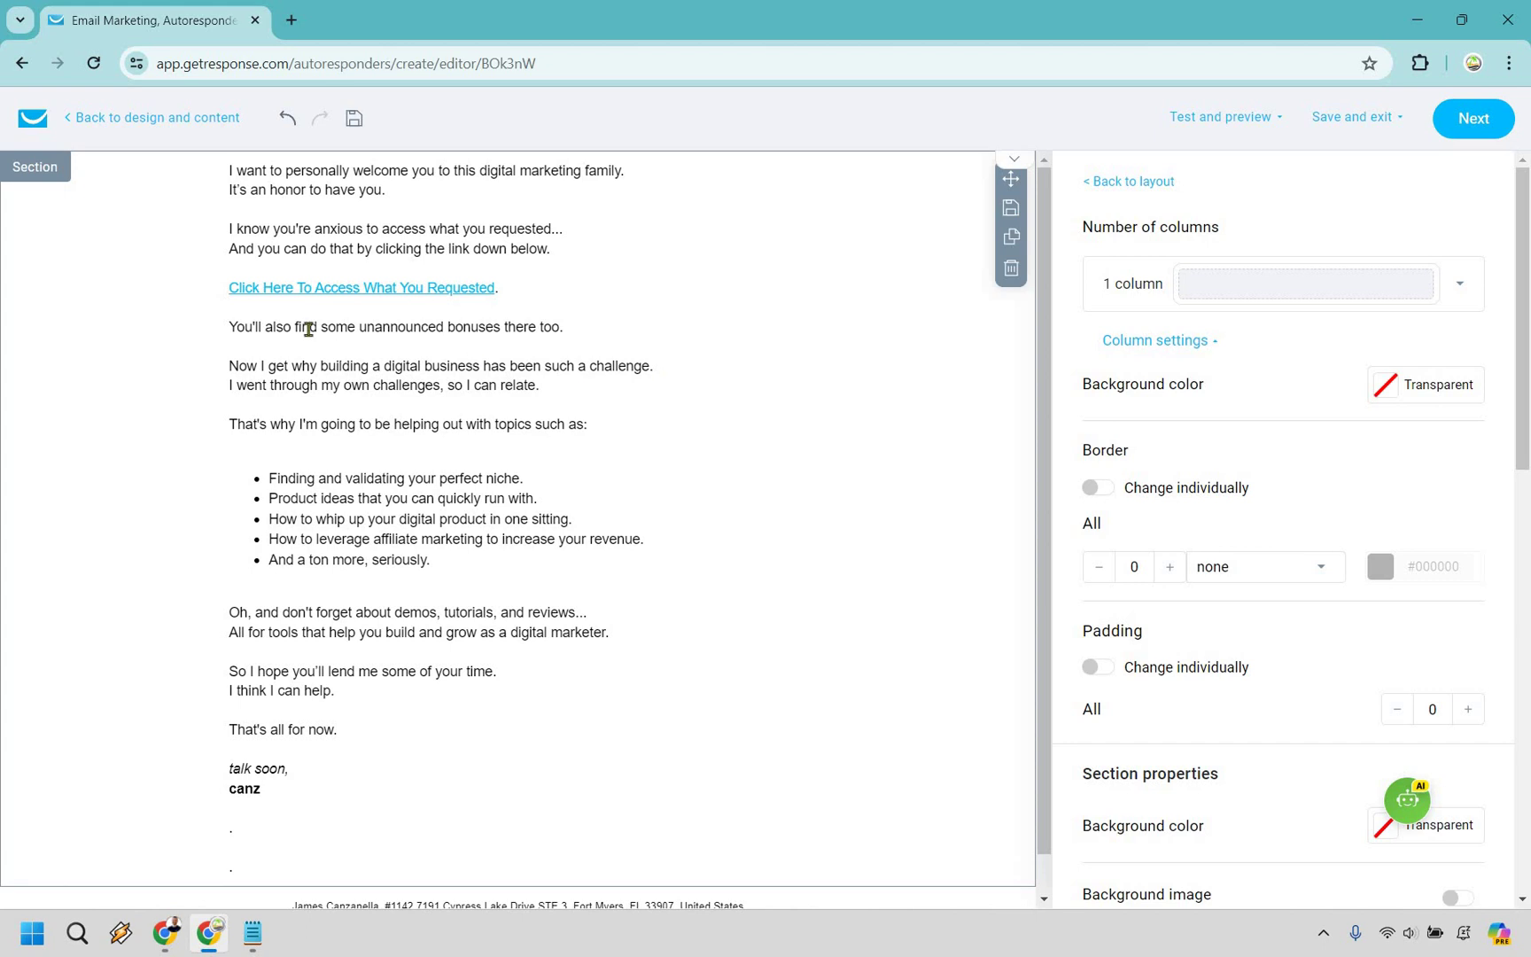
pyautogui.click(309, 329)
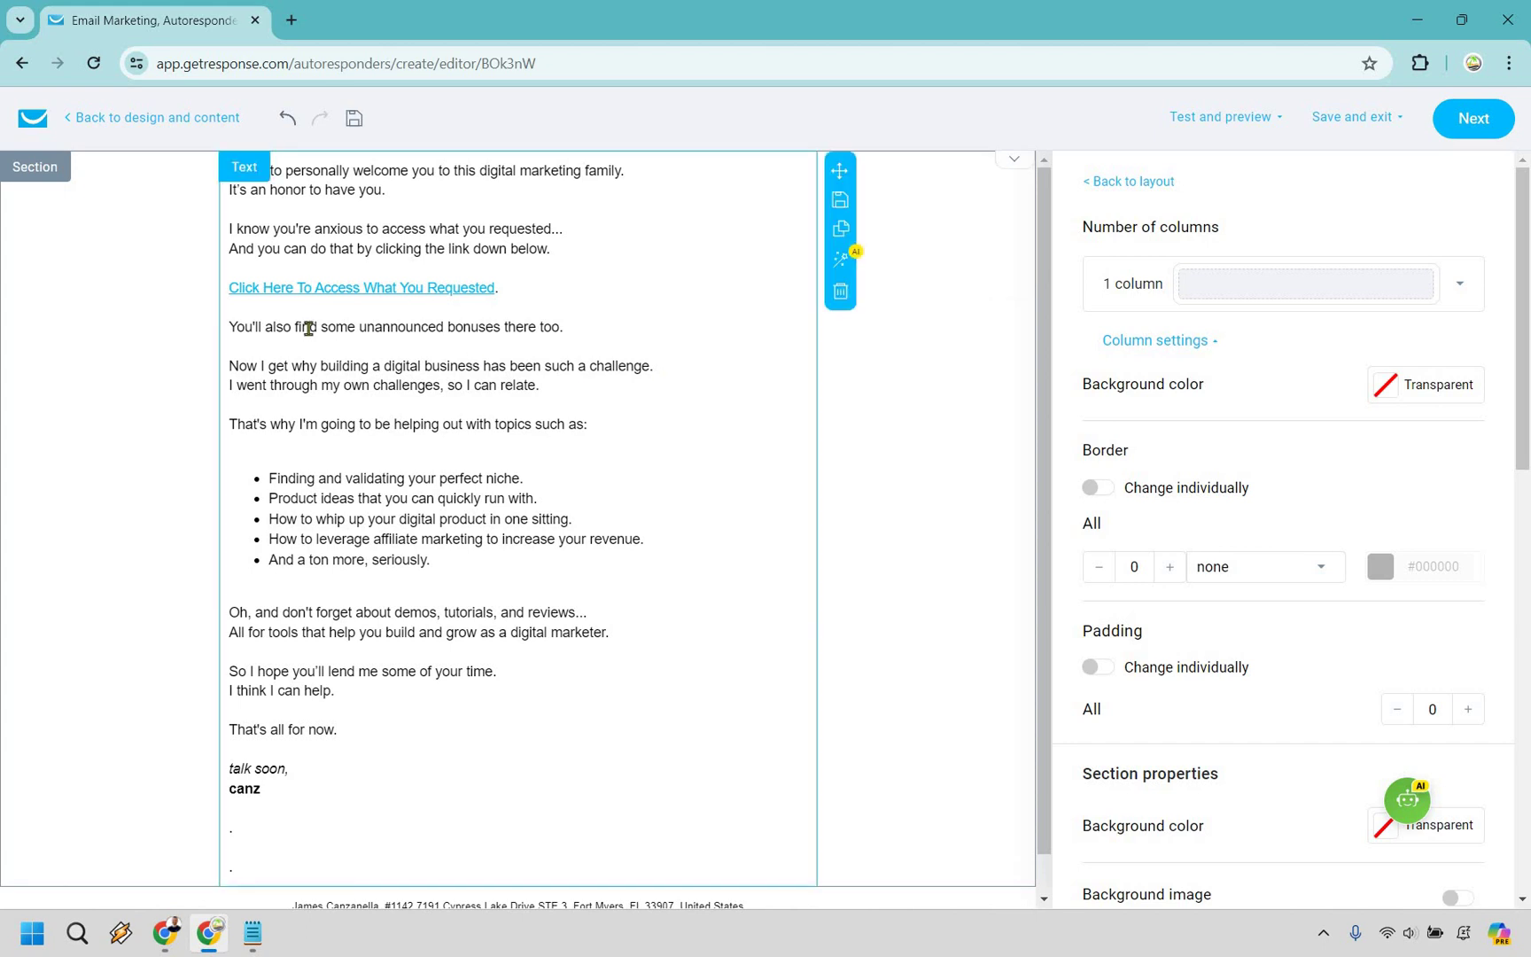
# Review the digital business challenge lines and the five bulleted topics in the text block
pyautogui.click(642, 381)
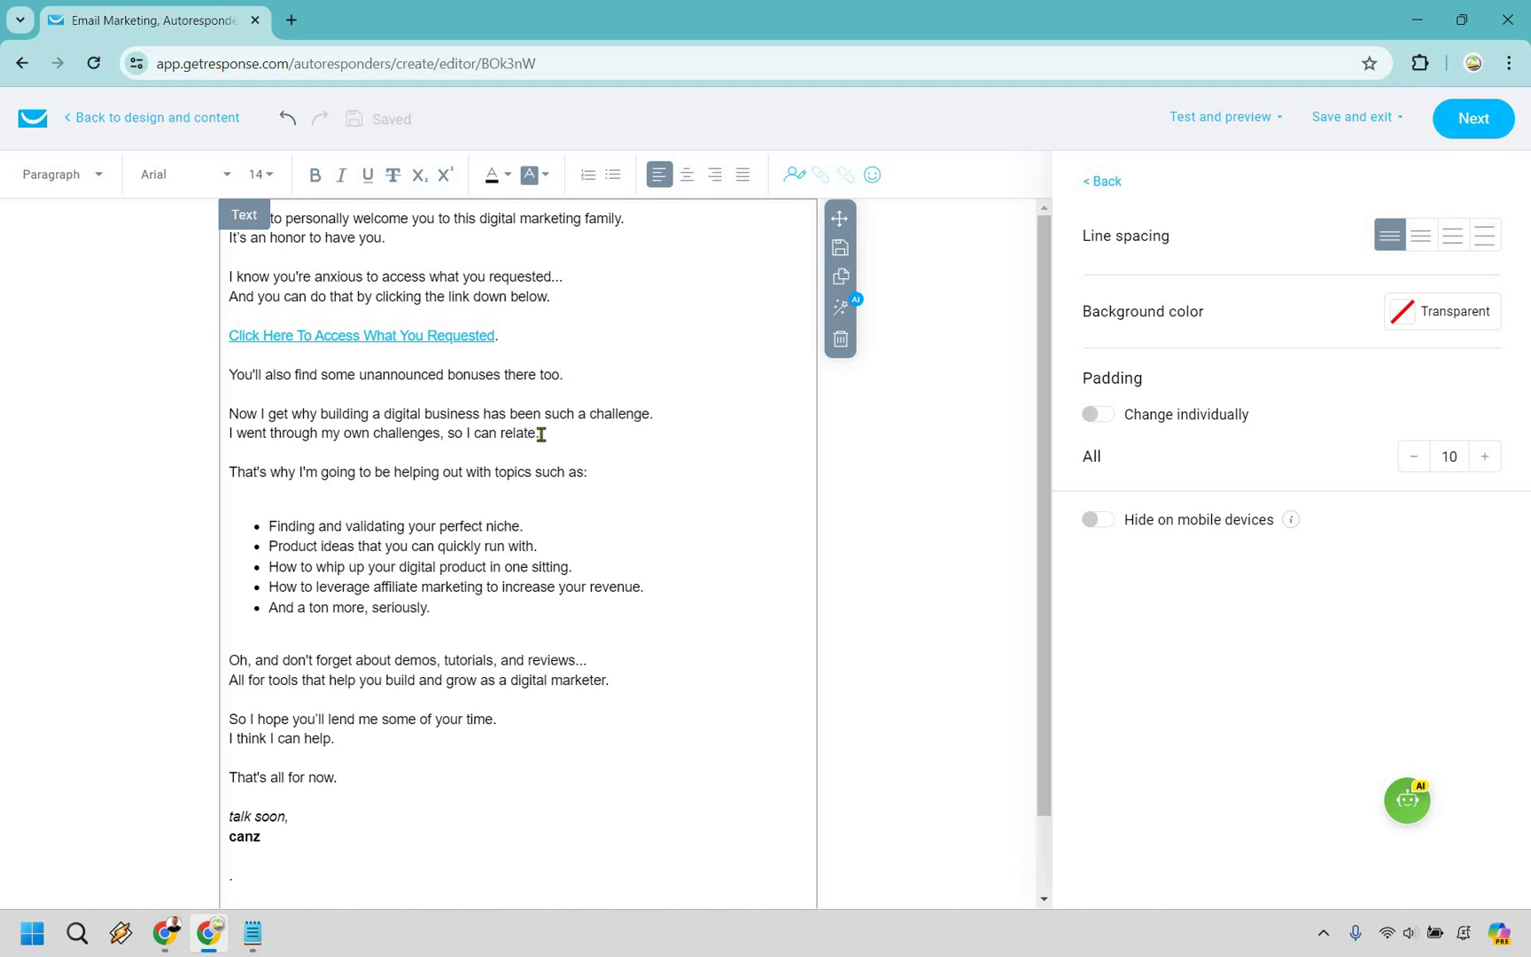
pyautogui.moveTo(542, 434); pyautogui.dragTo(234, 420)
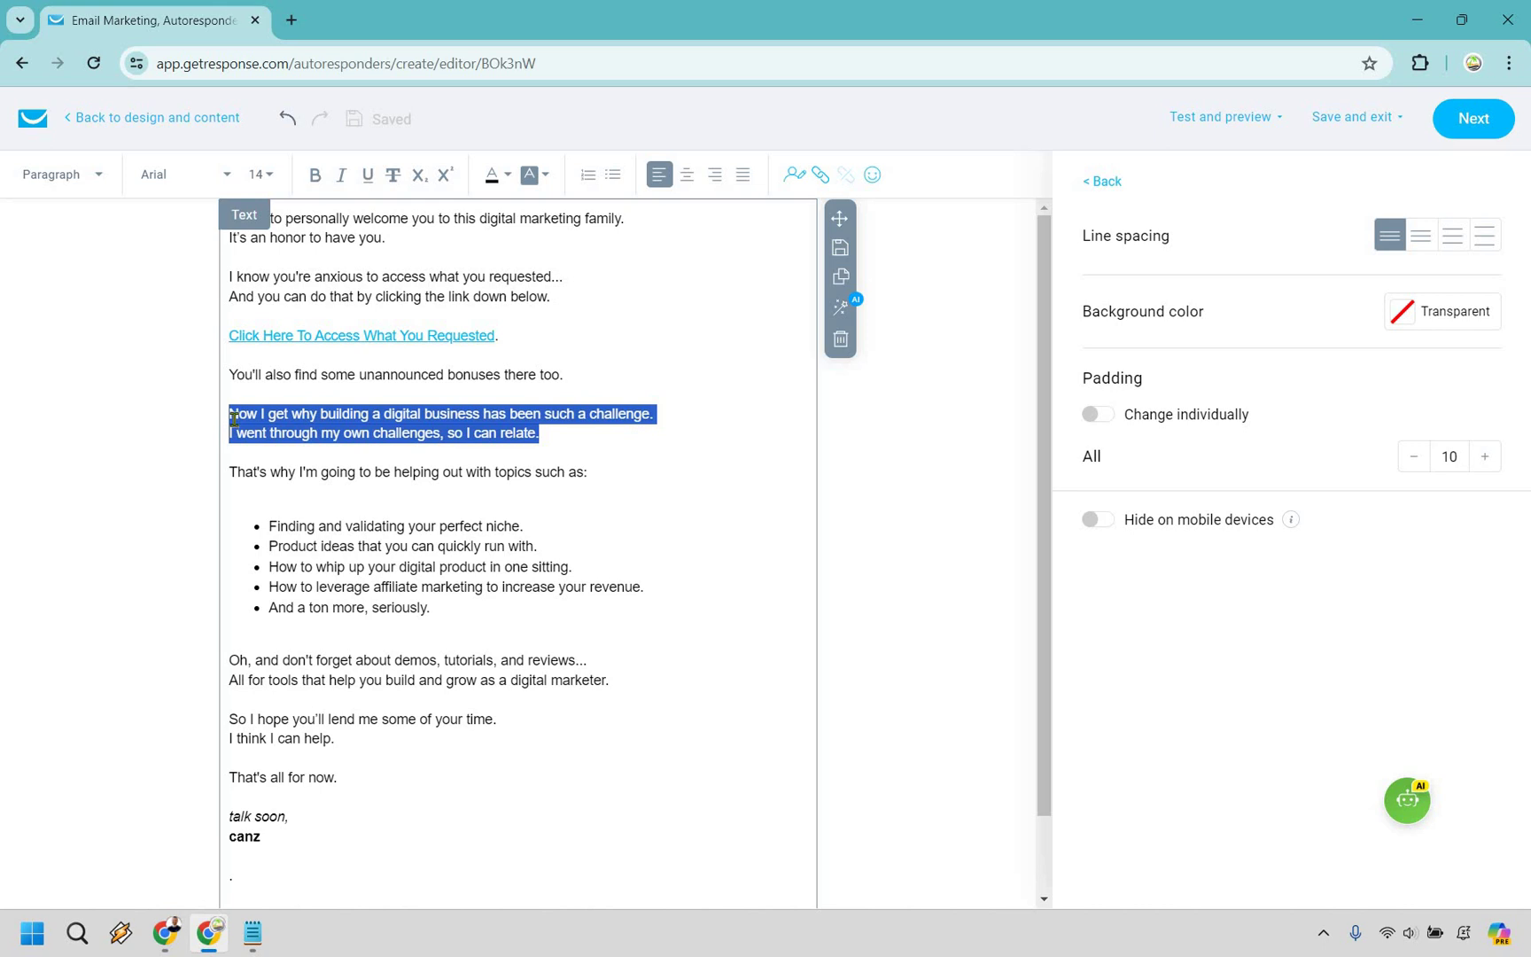
pyautogui.click(590, 459)
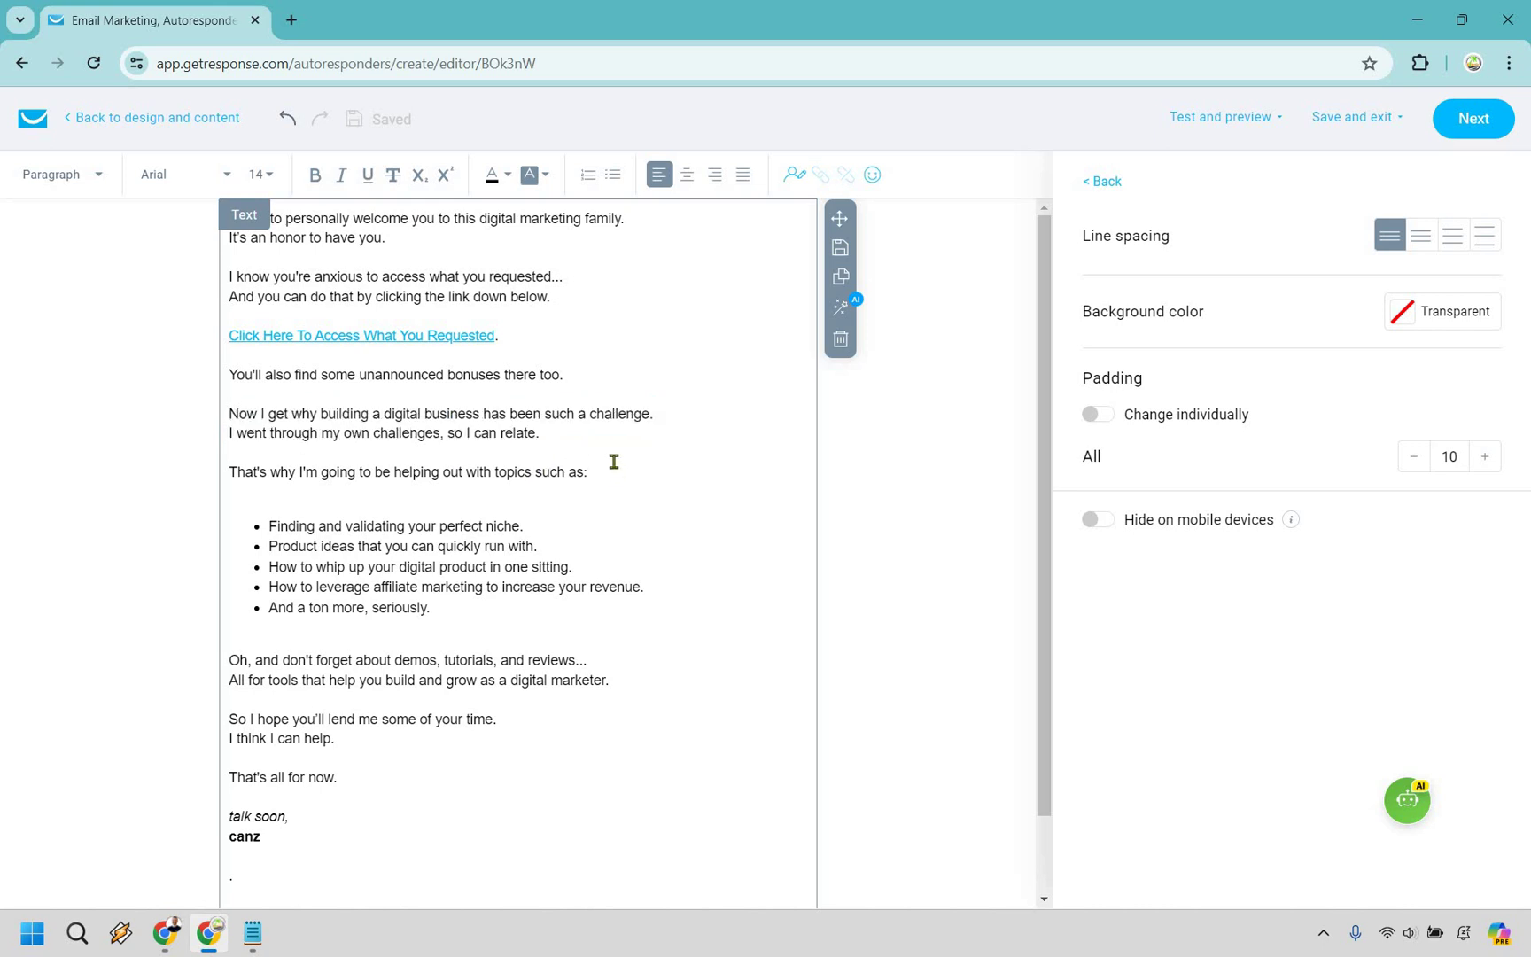
pyautogui.scroll(-1, 423, 515)
pyautogui.scroll(-3, 423, 514)
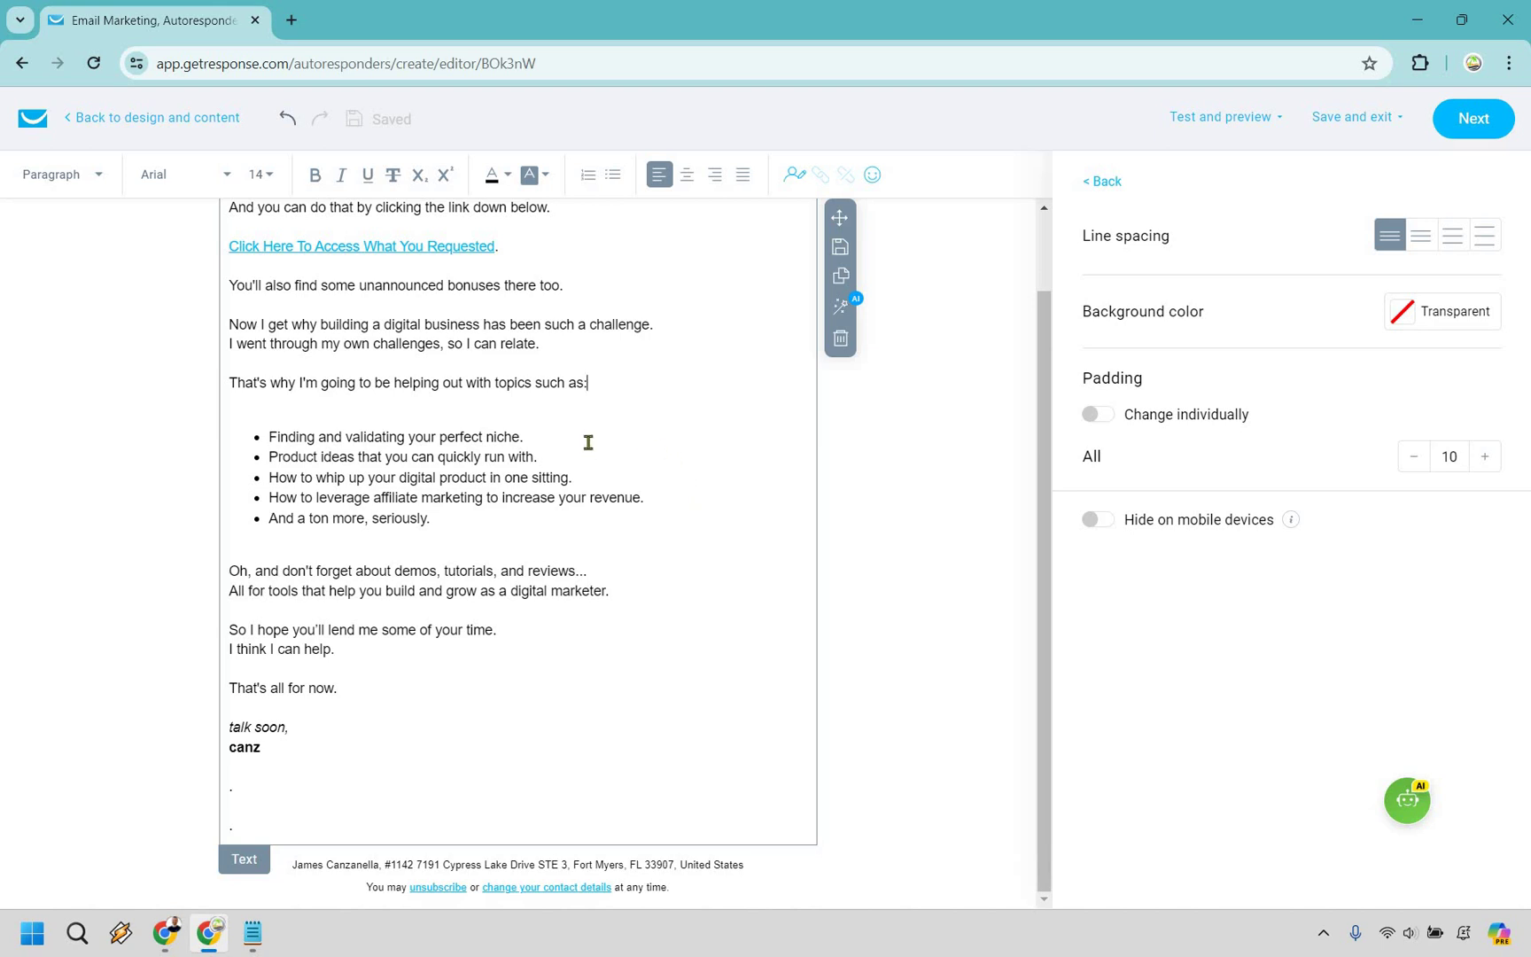
pyautogui.moveTo(431, 520); pyautogui.dragTo(272, 439)
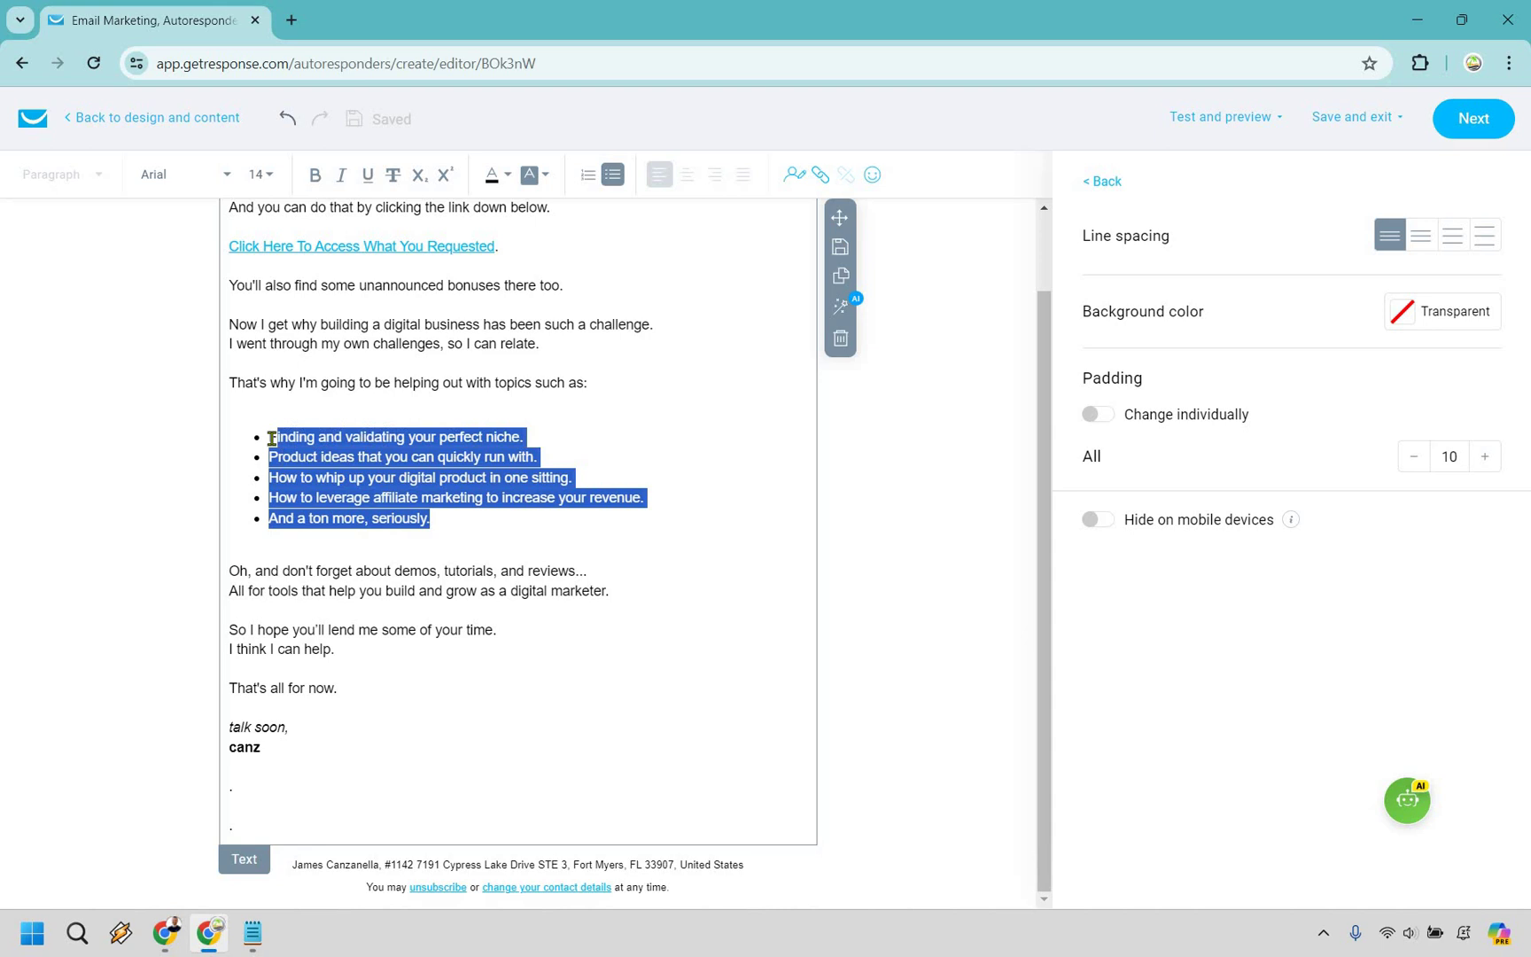
pyautogui.hotkey('shift', 'Home')
pyautogui.click(454, 521)
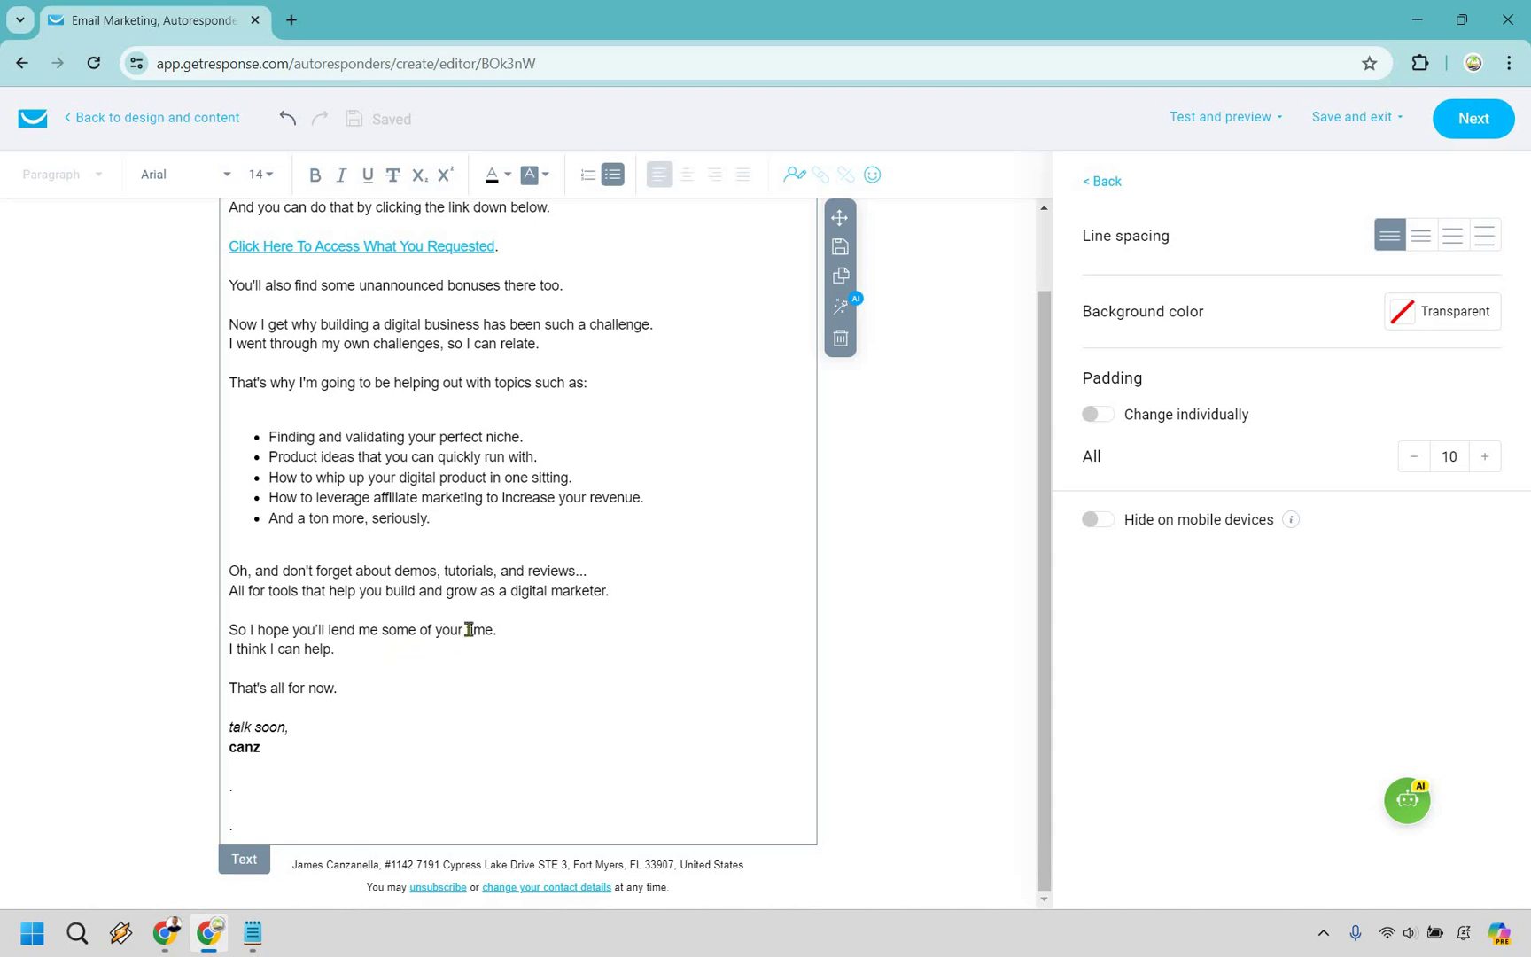
# Leave text editing so the side panel shows the basic content blocks again
pyautogui.scroll(1, 930, 717)
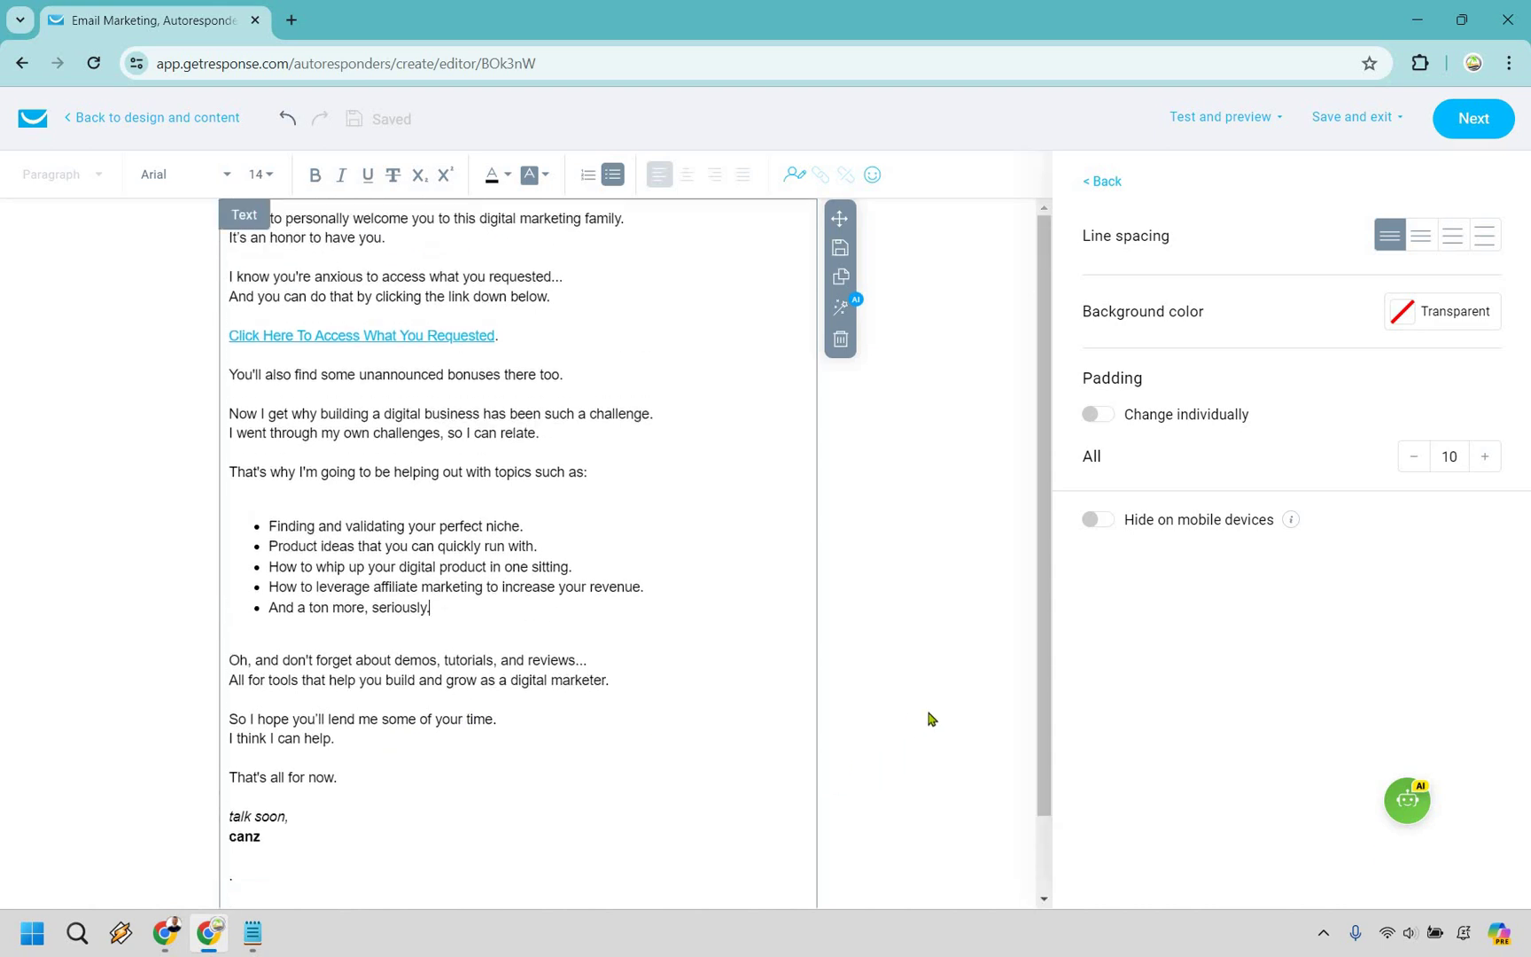
pyautogui.click(913, 674)
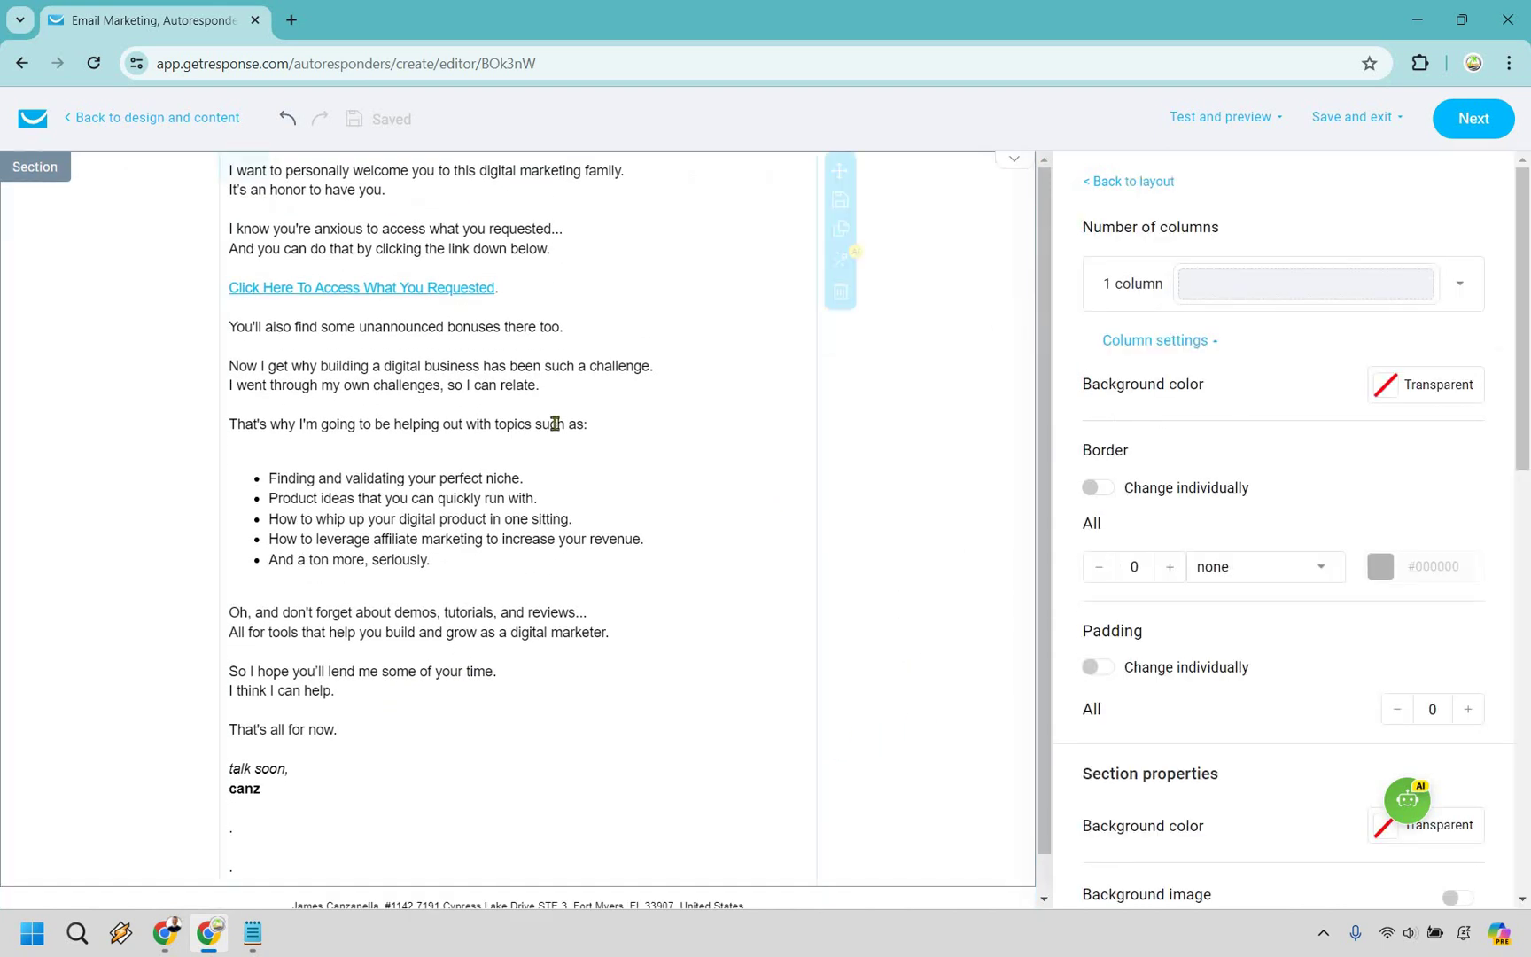
pyautogui.click(555, 424)
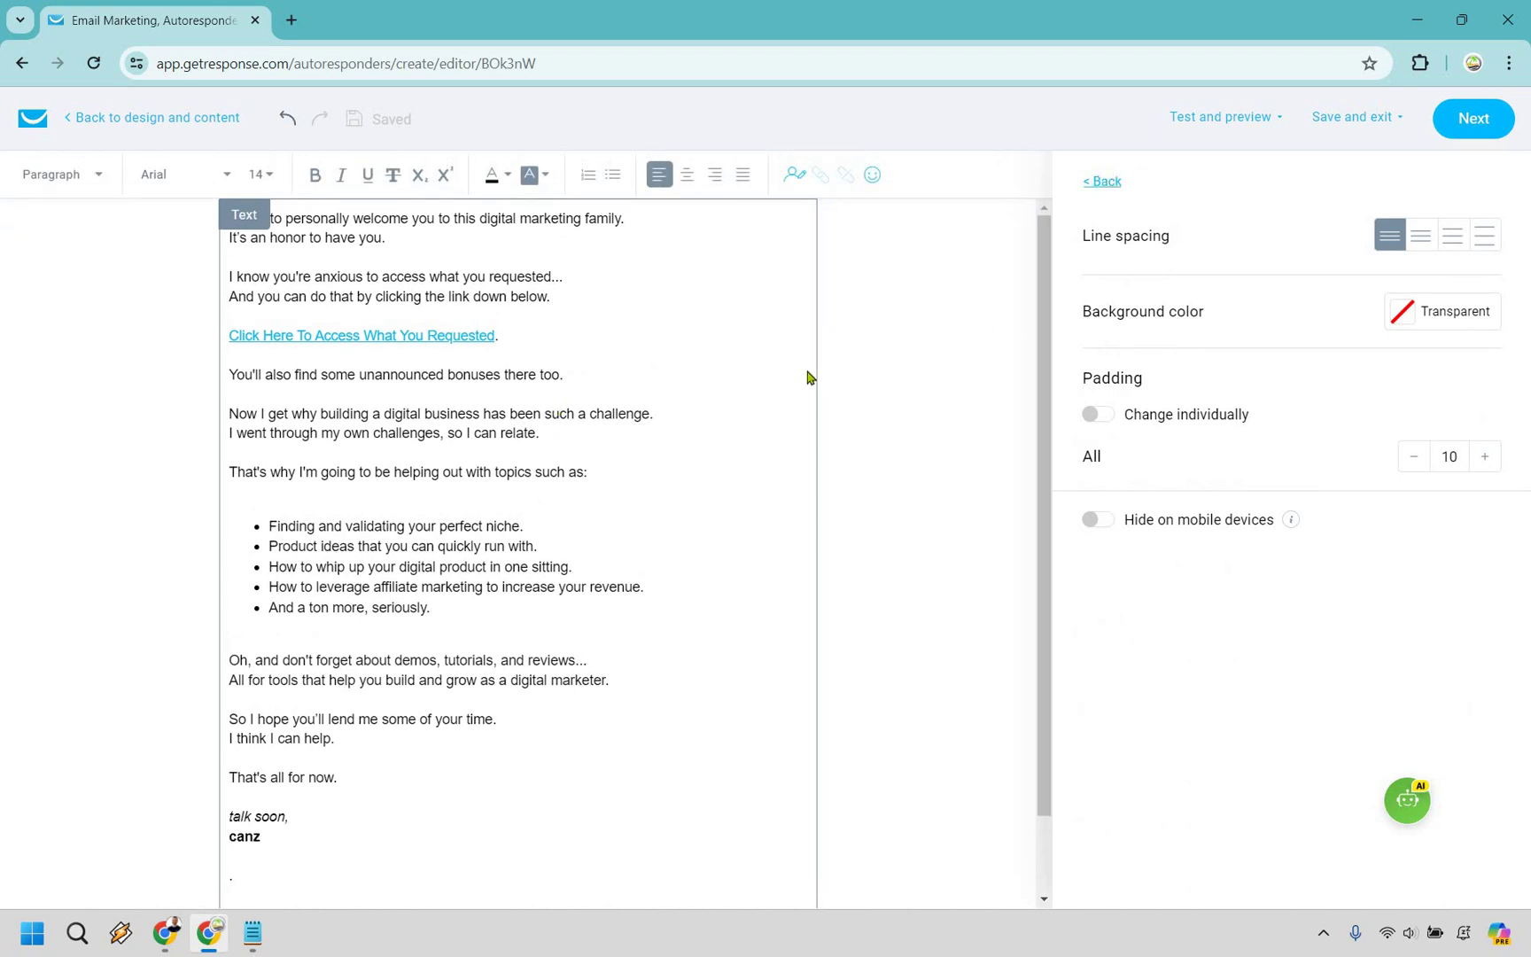
pyautogui.click(840, 368)
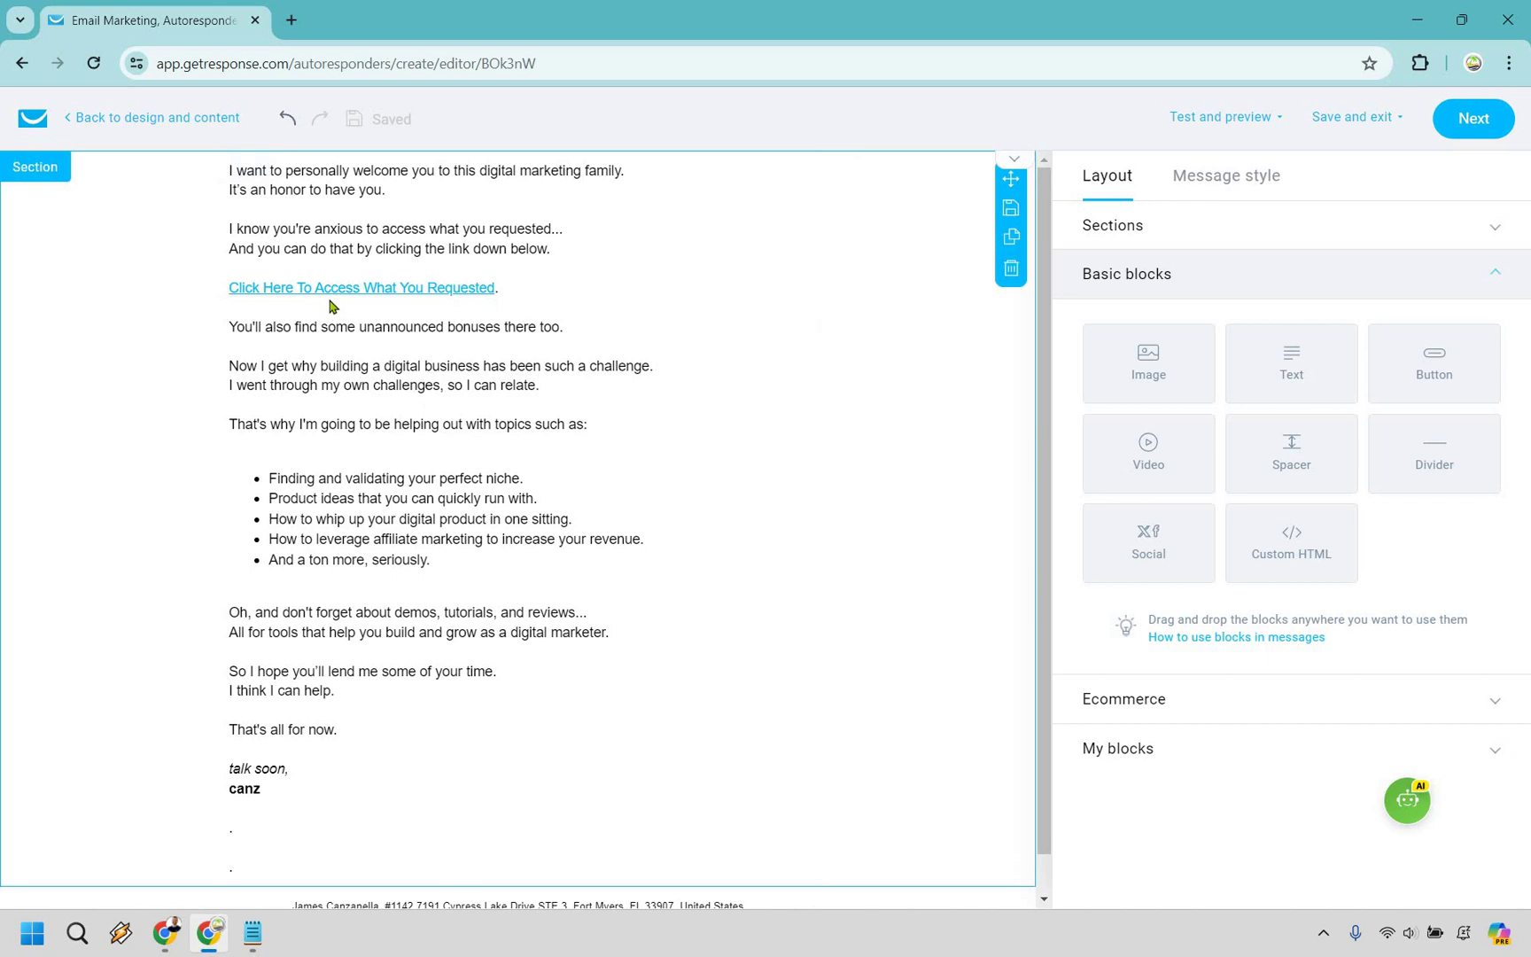
# Set the message width to 990 px in Message style
pyautogui.click(1241, 189)
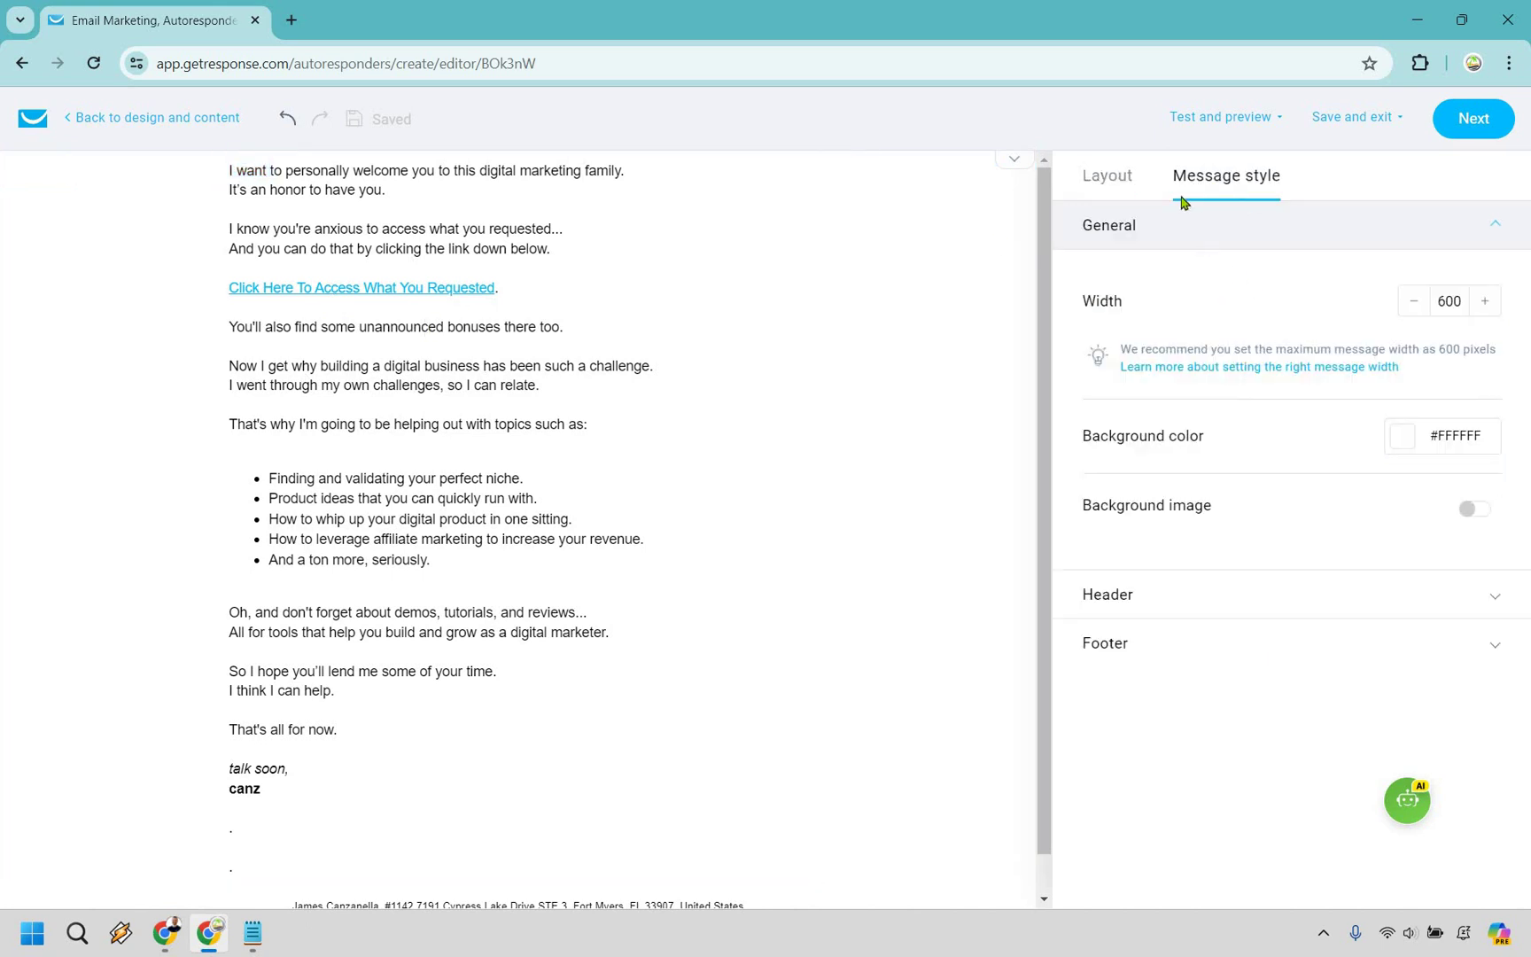
pyautogui.click(1411, 305)
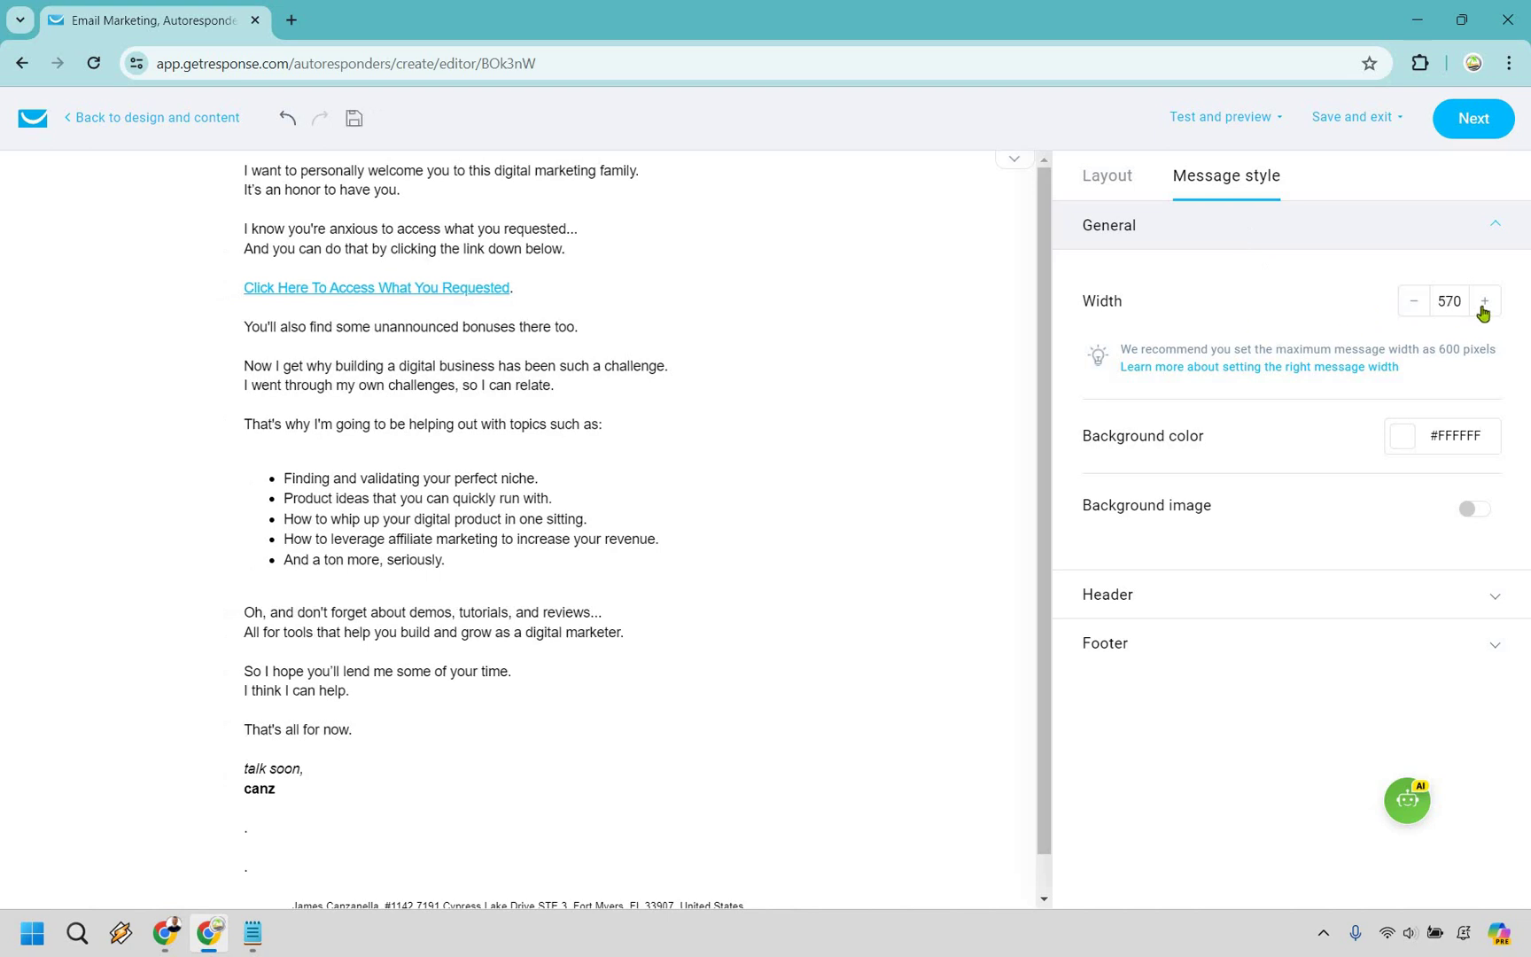
pyautogui.click(1484, 305)
pyautogui.moveTo(1484, 306); pyautogui.dragTo(1483, 305)
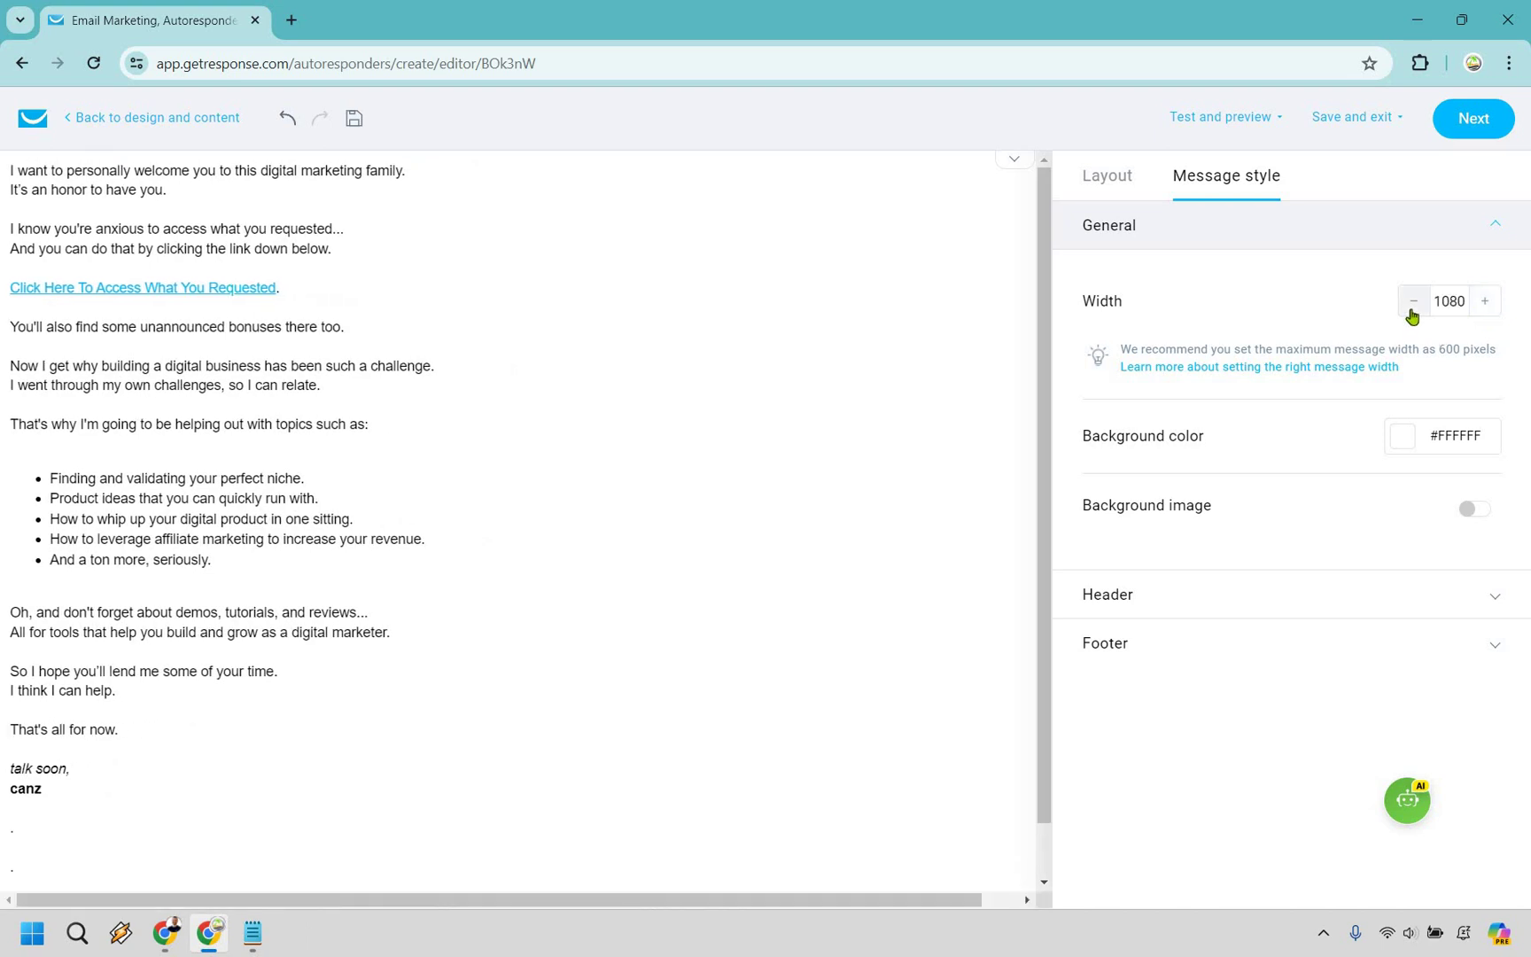
pyautogui.moveTo(1413, 316); pyautogui.dragTo(1414, 316)
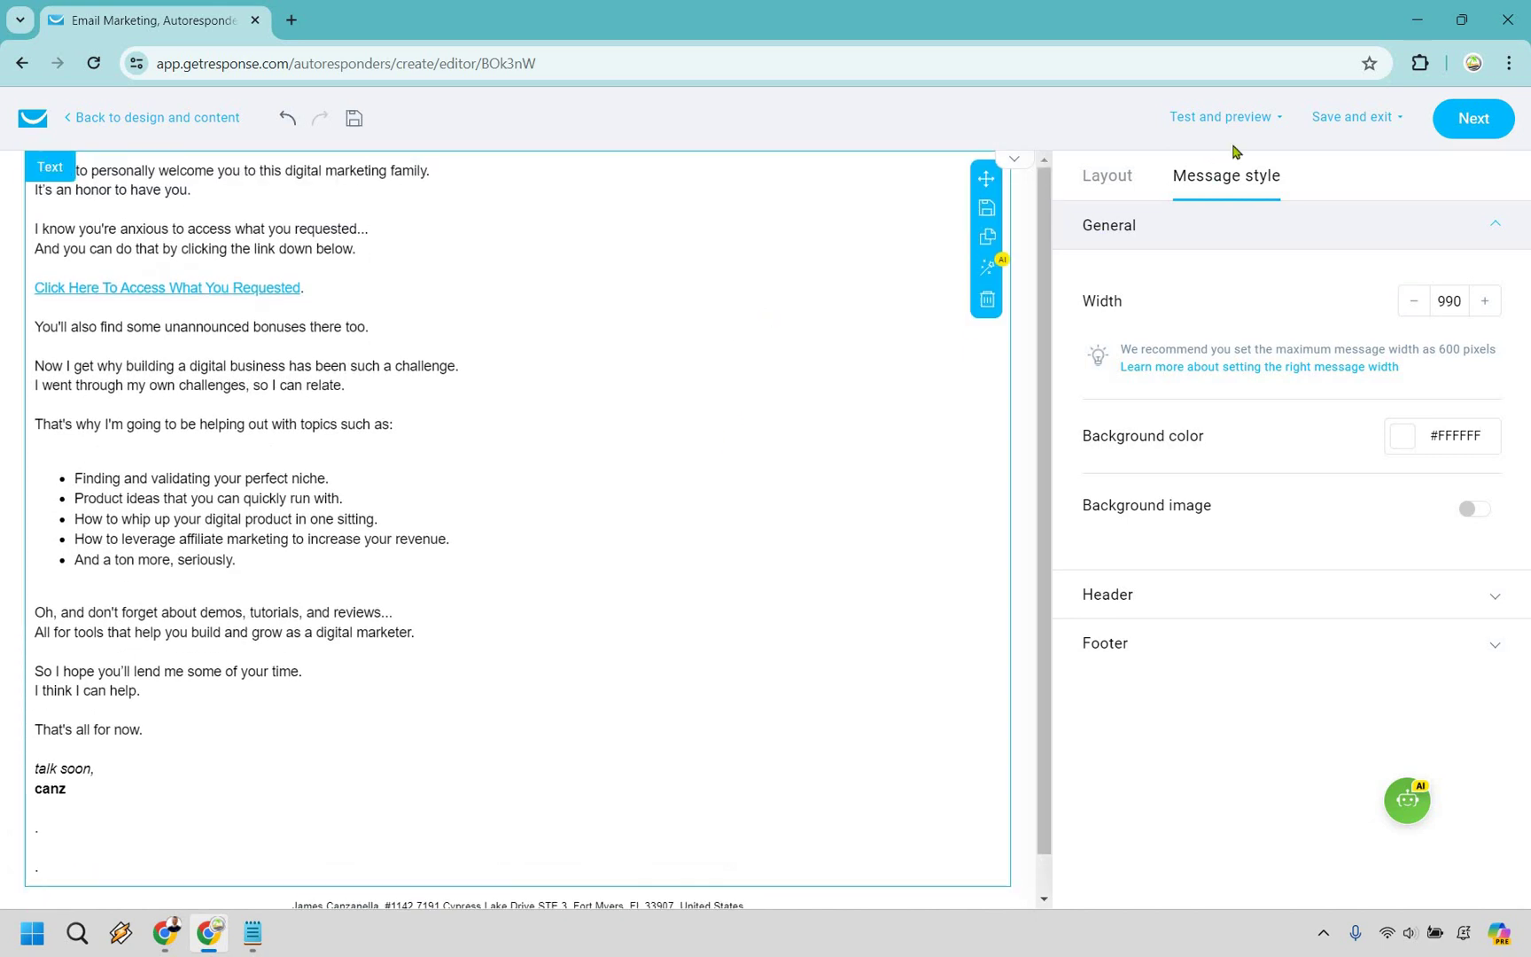
pyautogui.click(1245, 117)
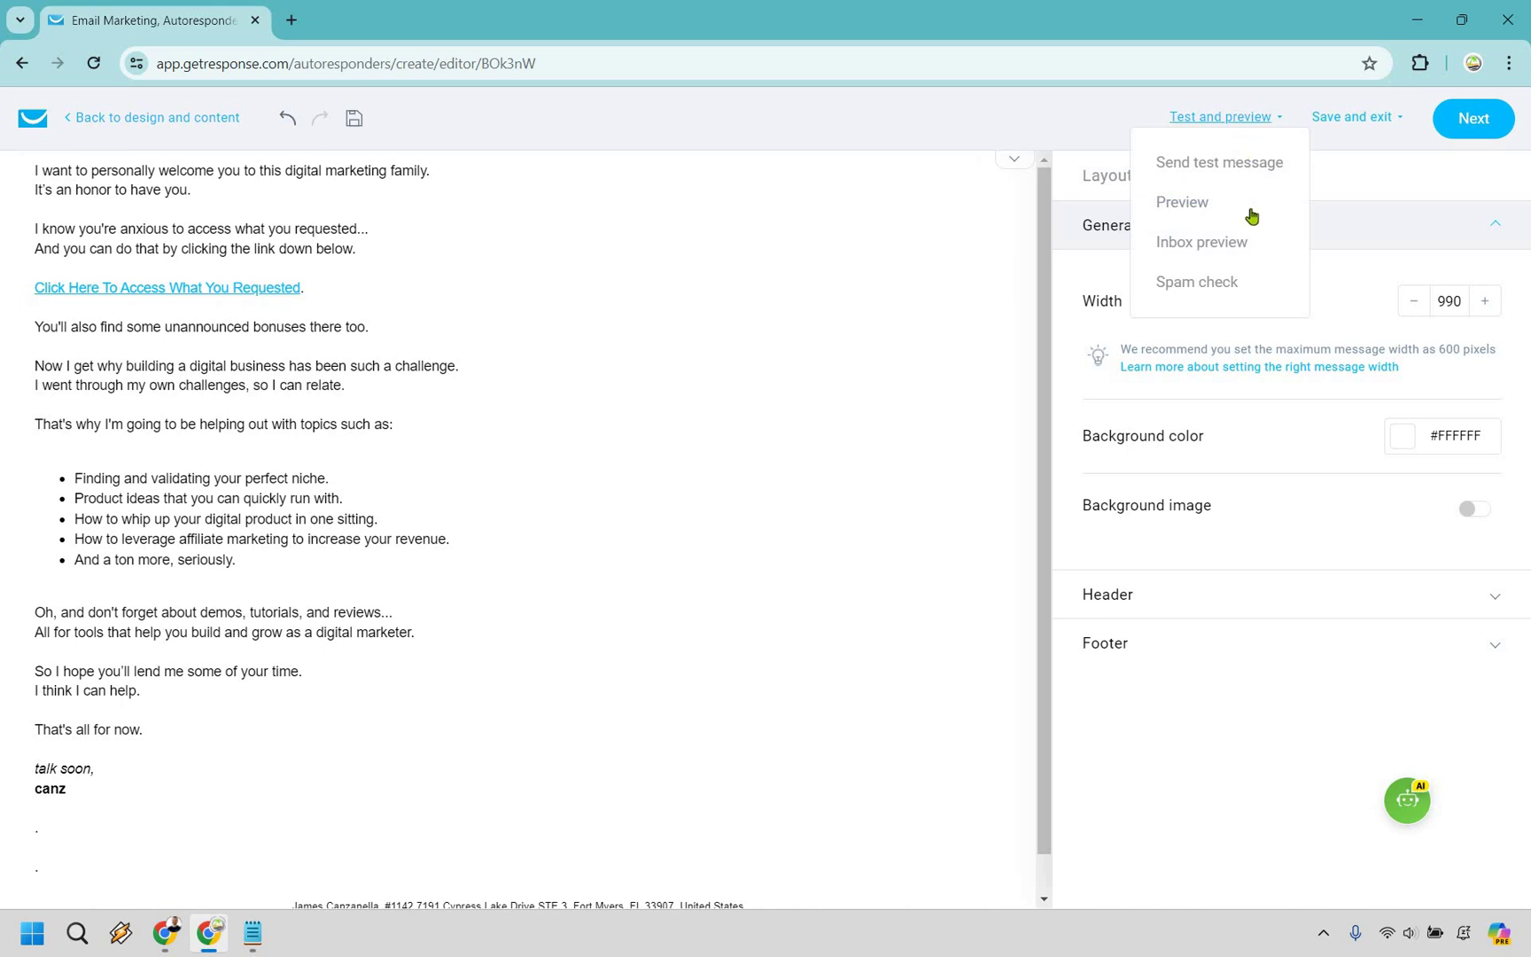
# Run a spam check on the welcome email, rated Good to go
pyautogui.click(1215, 283)
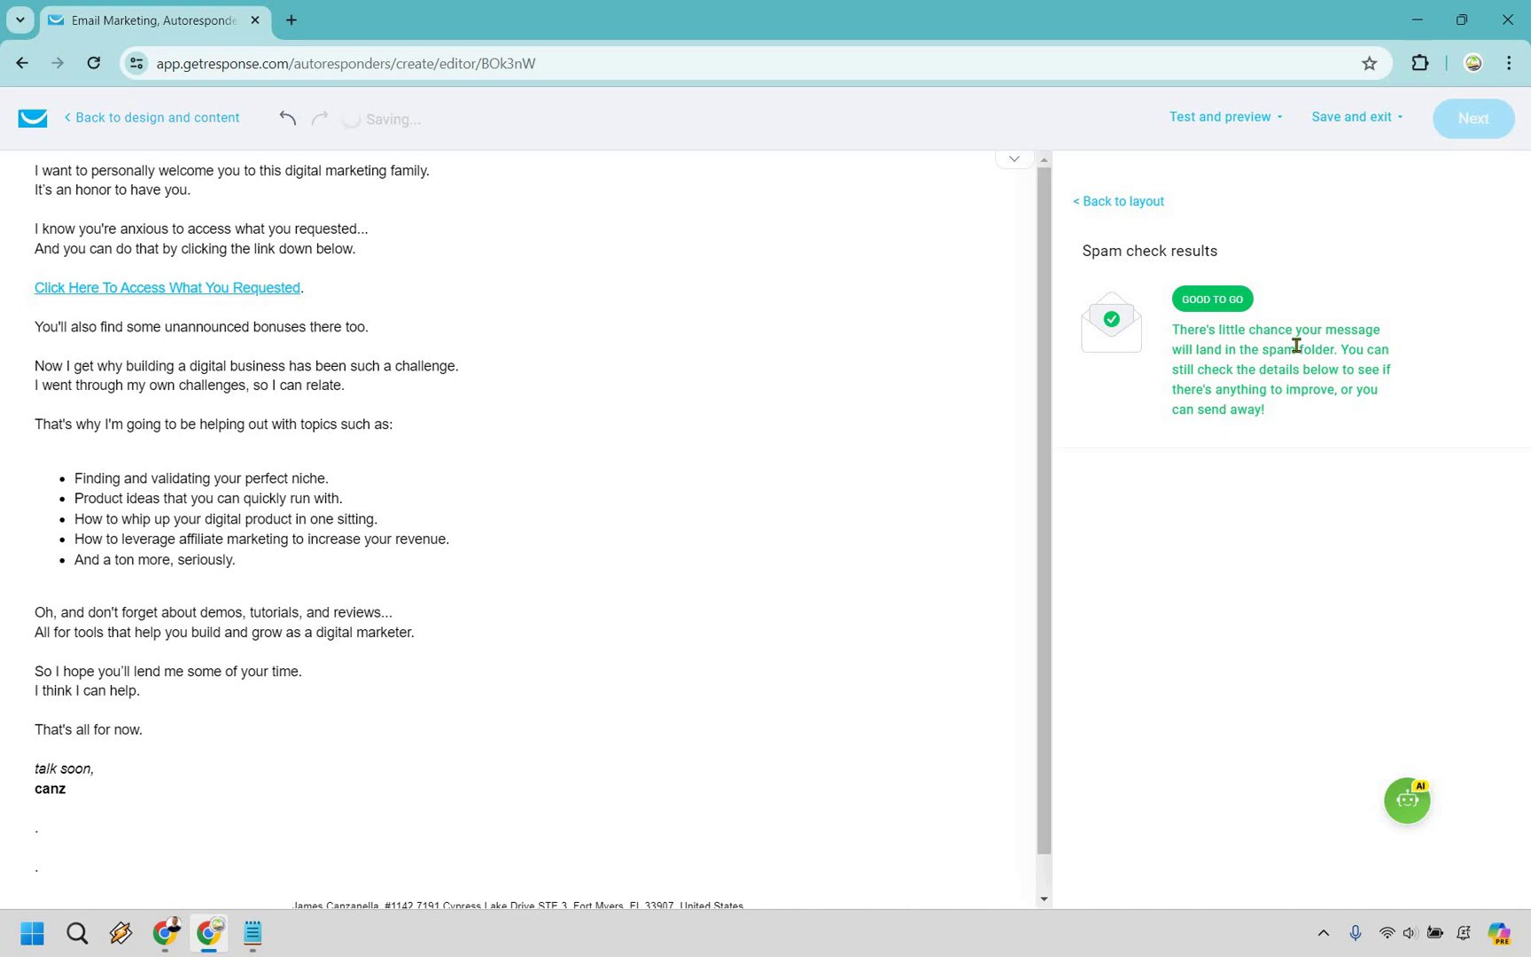
pyautogui.moveTo(360, 229)
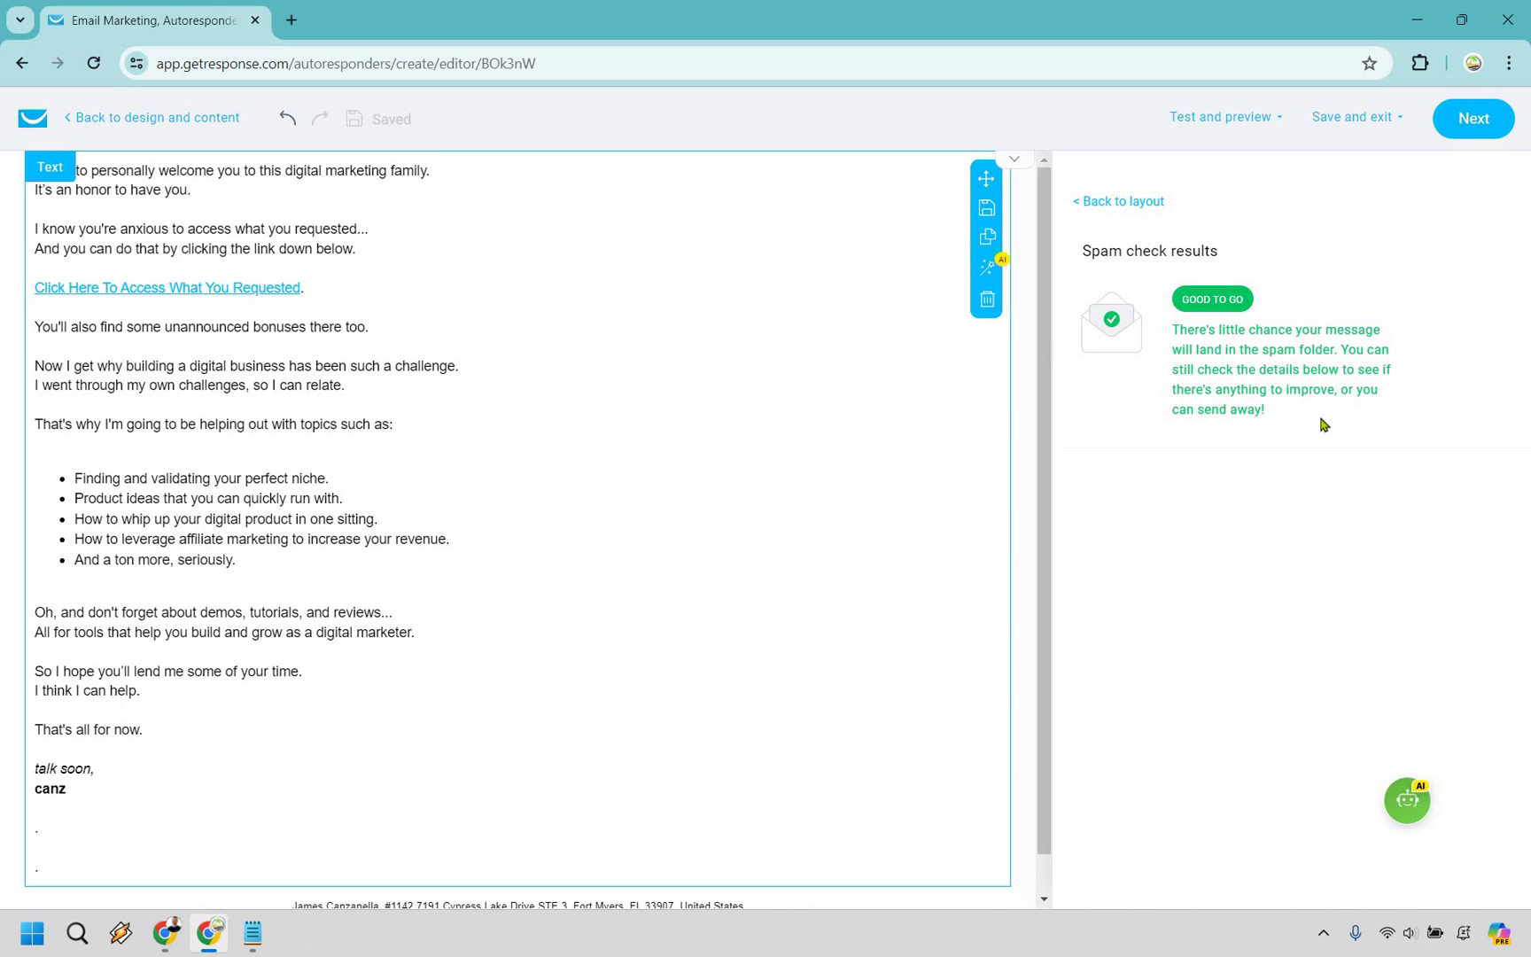
pyautogui.click(1126, 470)
pyautogui.click(620, 343)
pyautogui.click(592, 291)
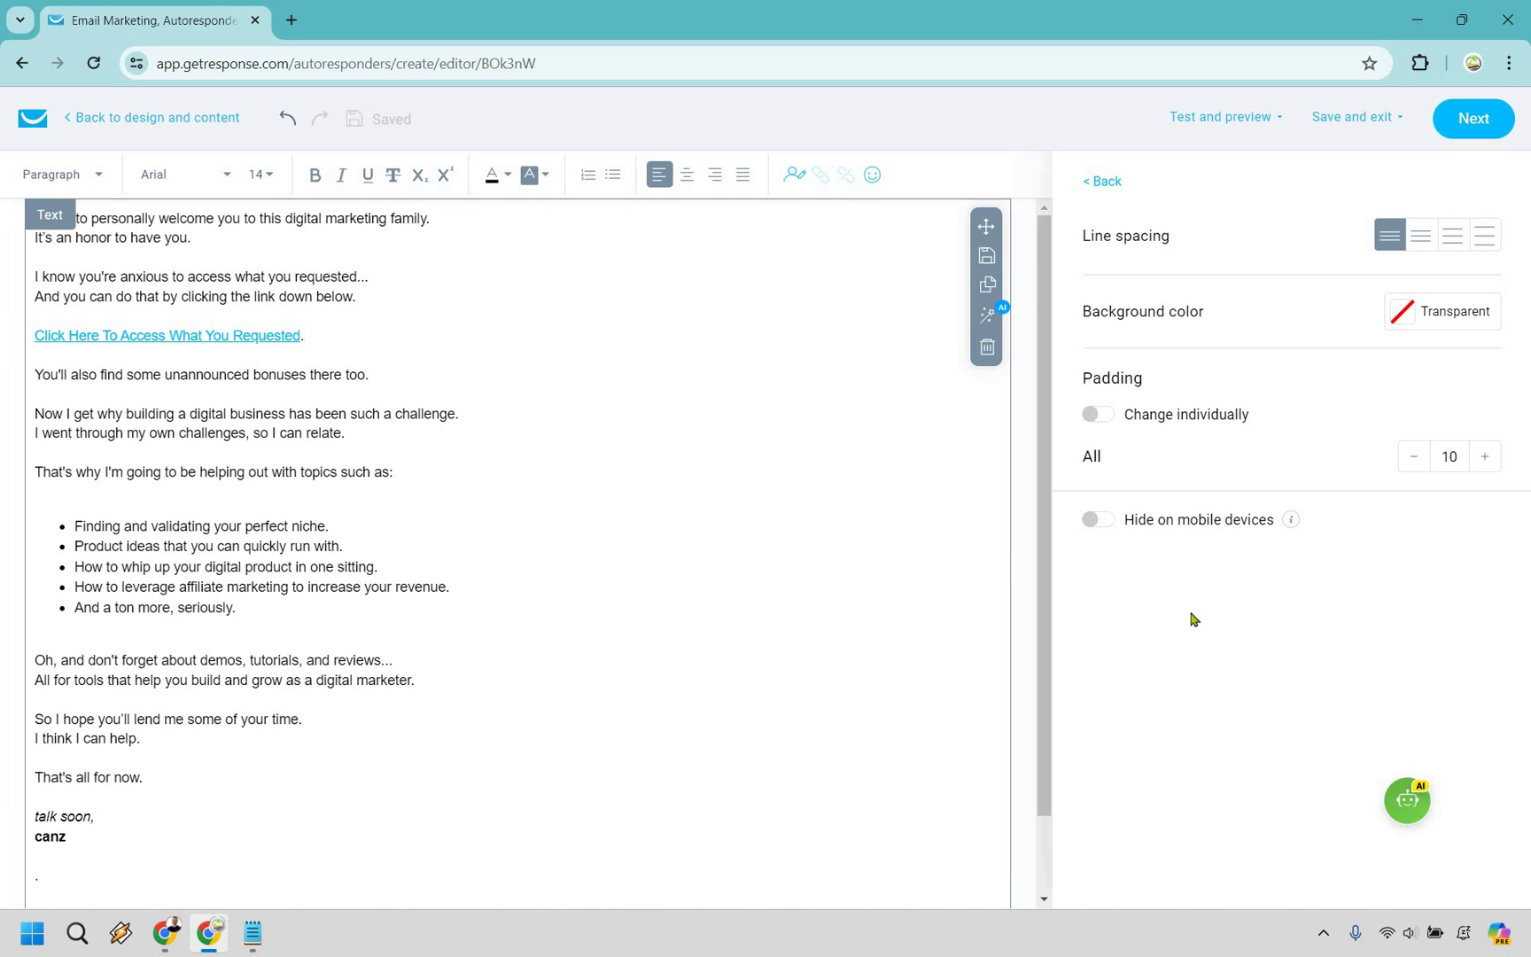
pyautogui.moveTo(430, 219); pyautogui.dragTo(263, 219)
pyautogui.hotkey('shift', 'Left')
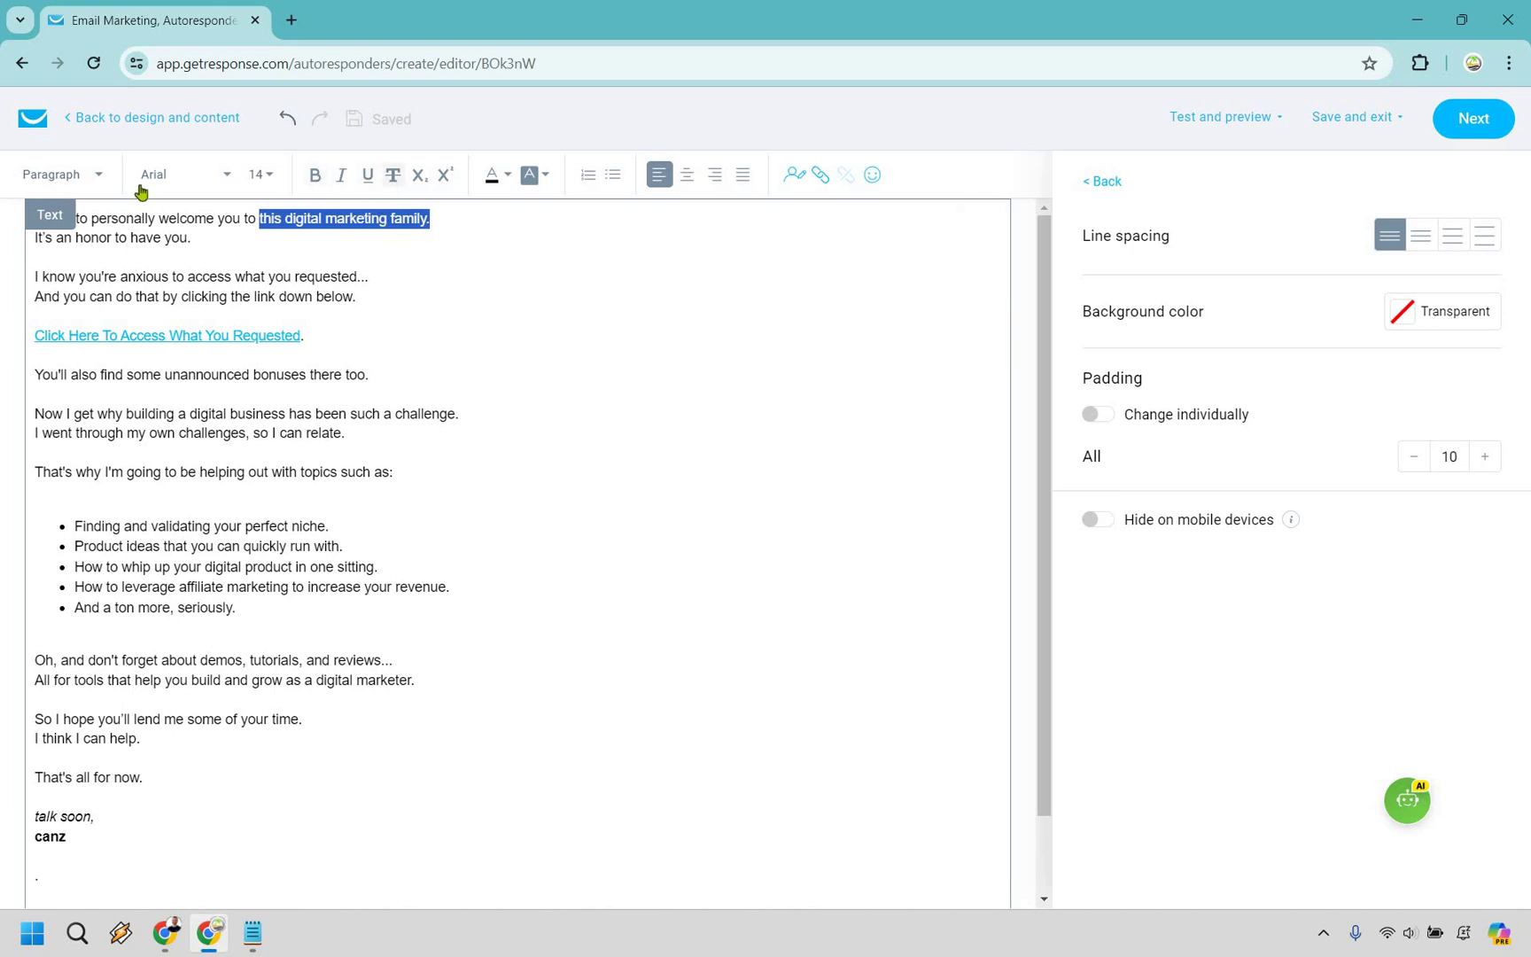
pyautogui.click(151, 211)
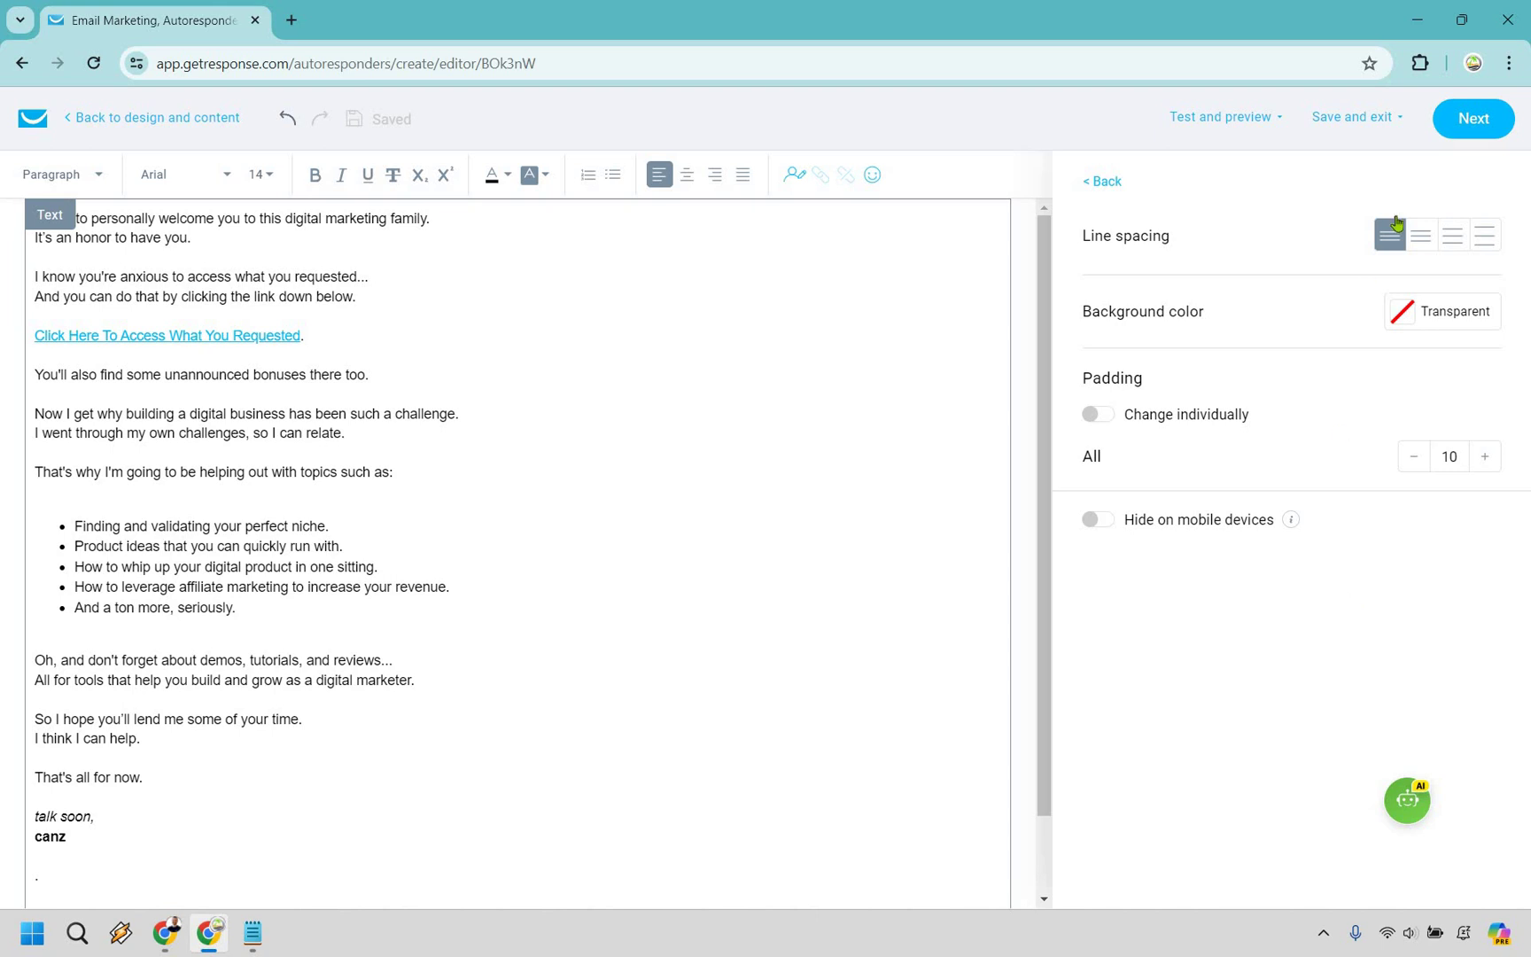
# Continue to the day-0 autoresponder's settings and scroll down to publish it
pyautogui.click(1487, 124)
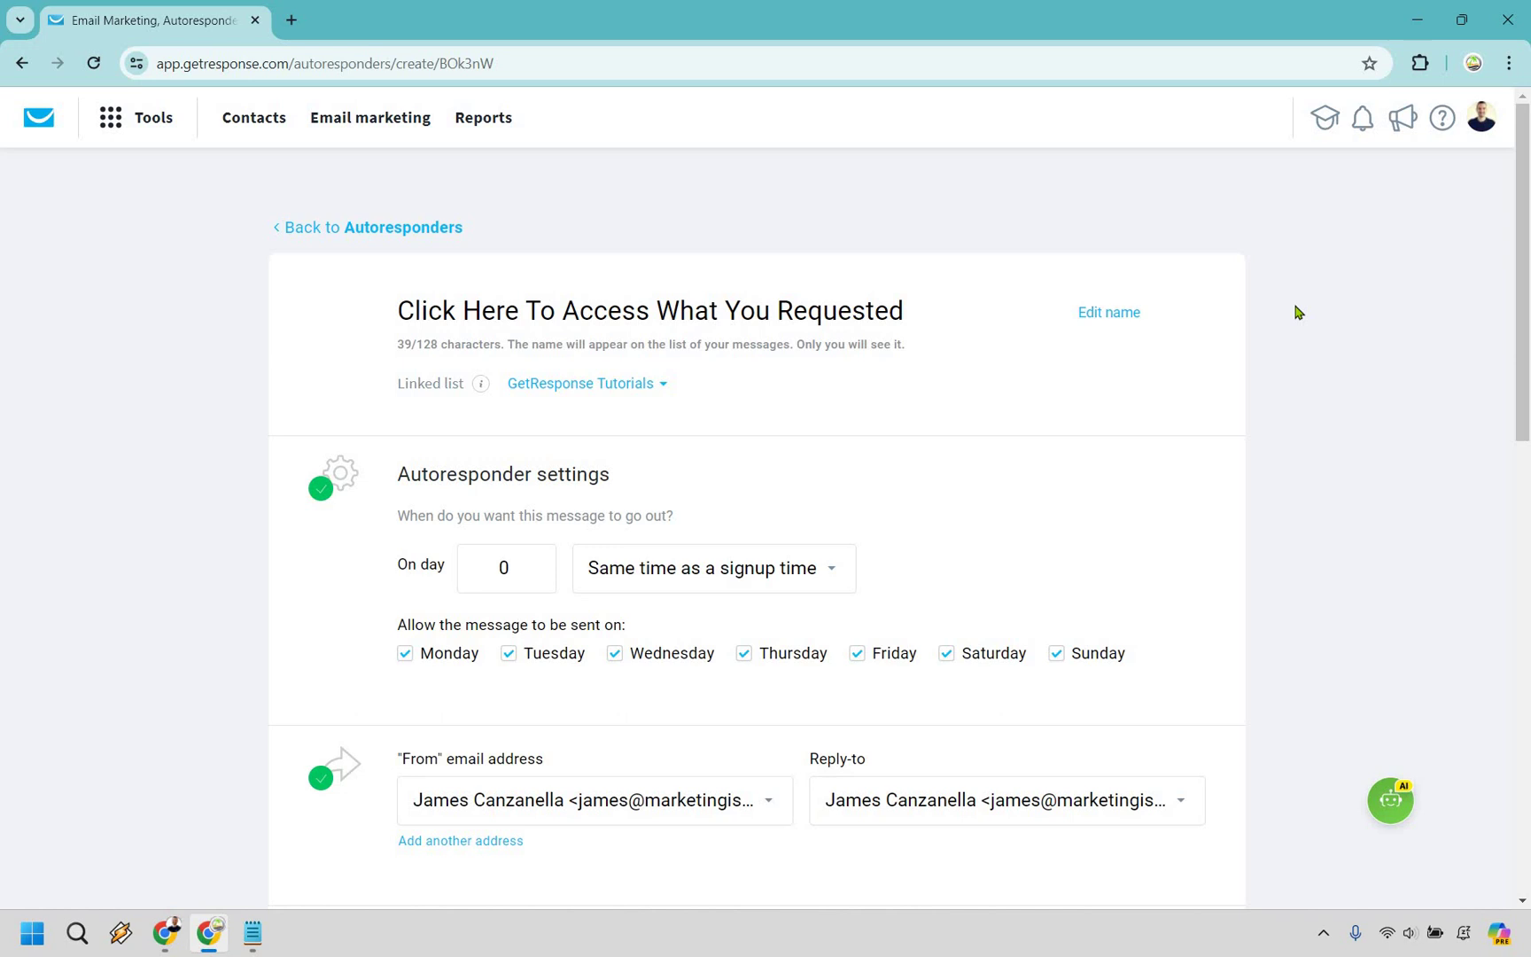
pyautogui.scroll(-1, 814, 212)
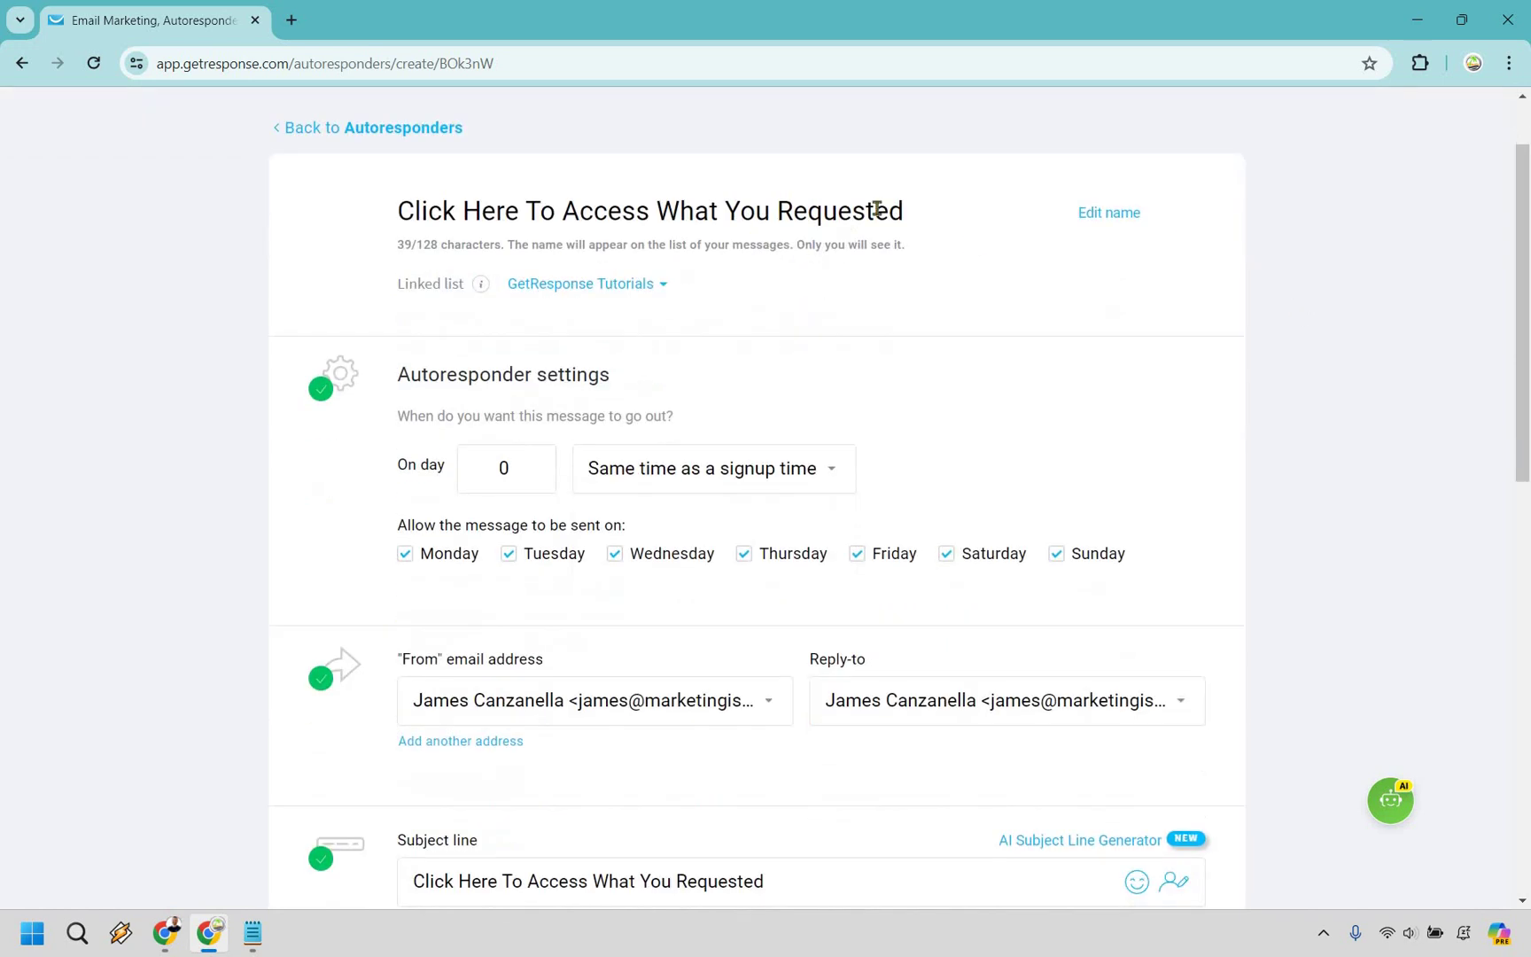
pyautogui.scroll(-2, 1161, 232)
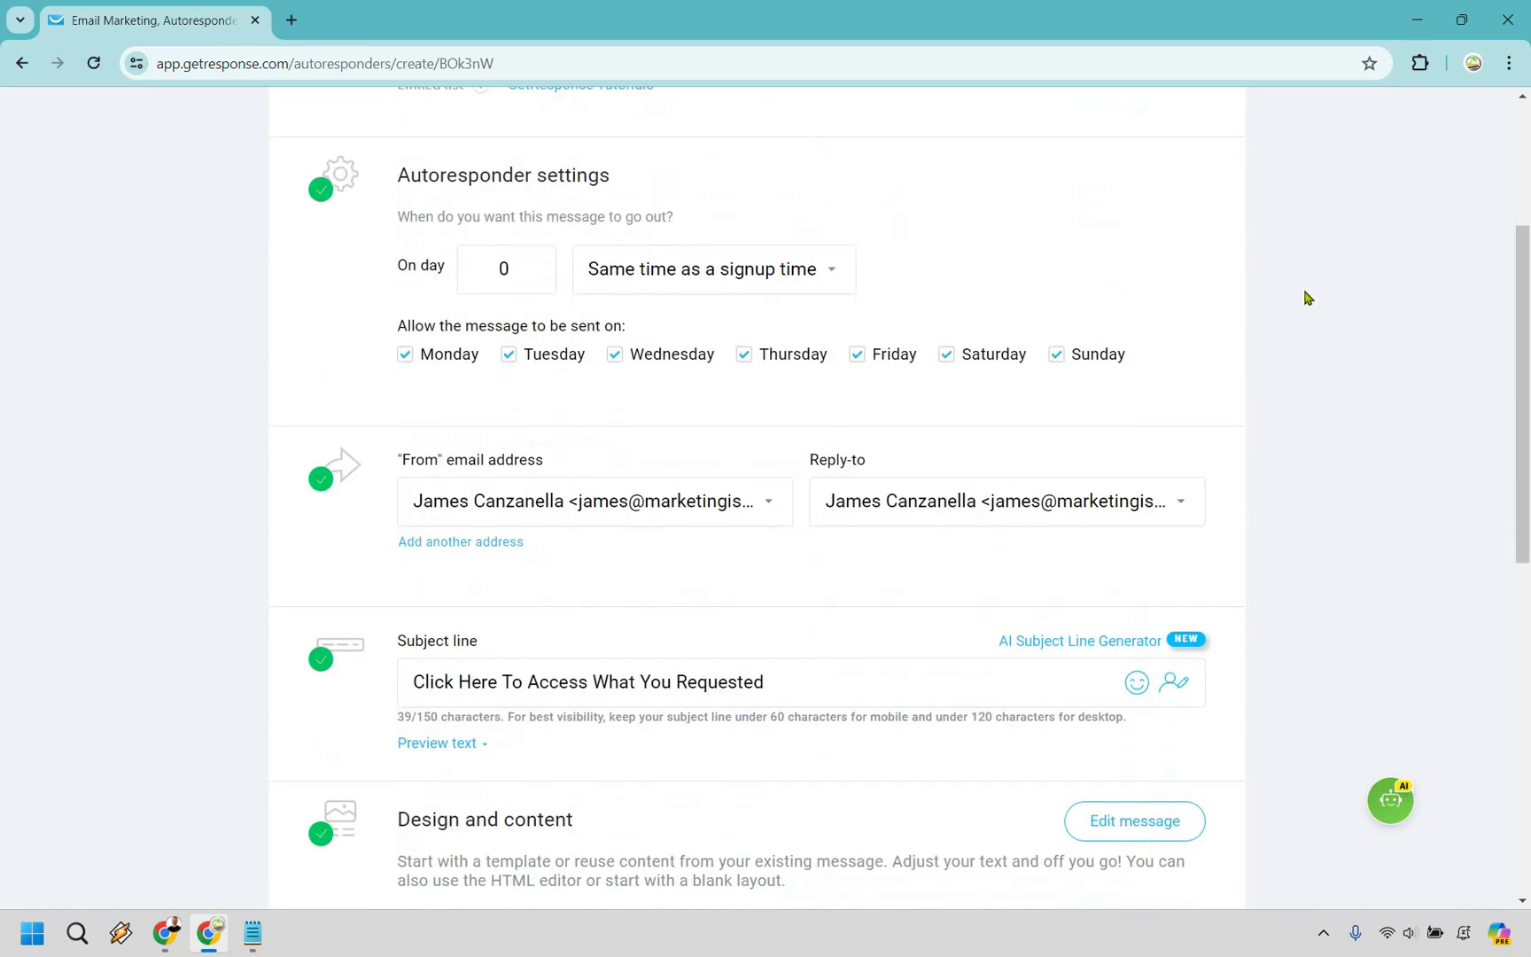
pyautogui.scroll(-3, 691, 342)
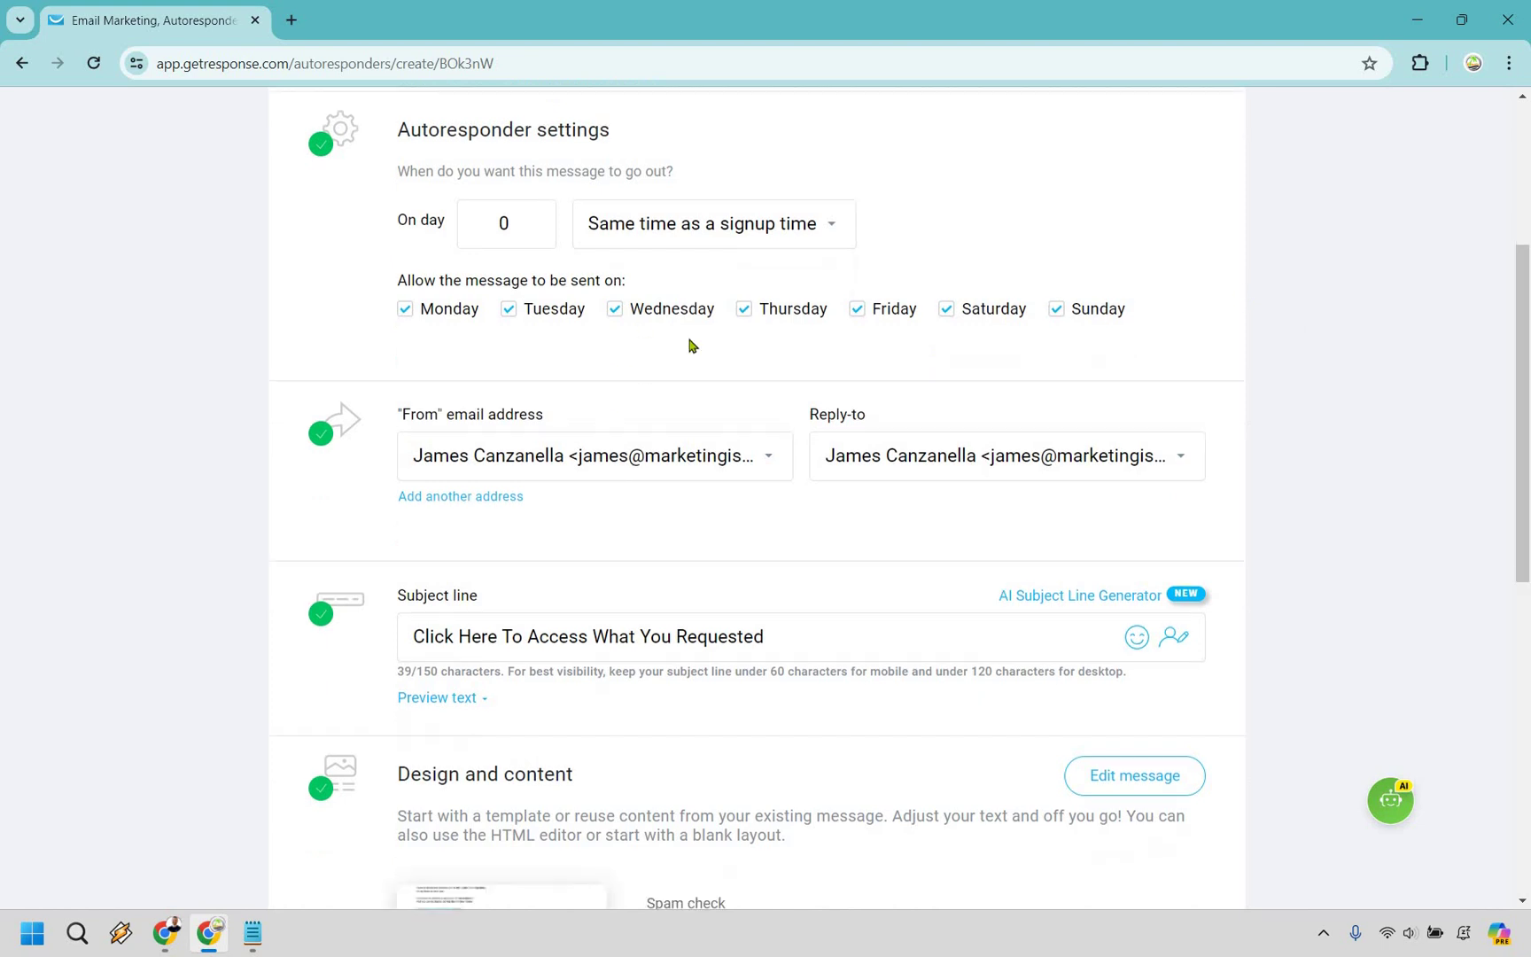
pyautogui.scroll(-2, 944, 343)
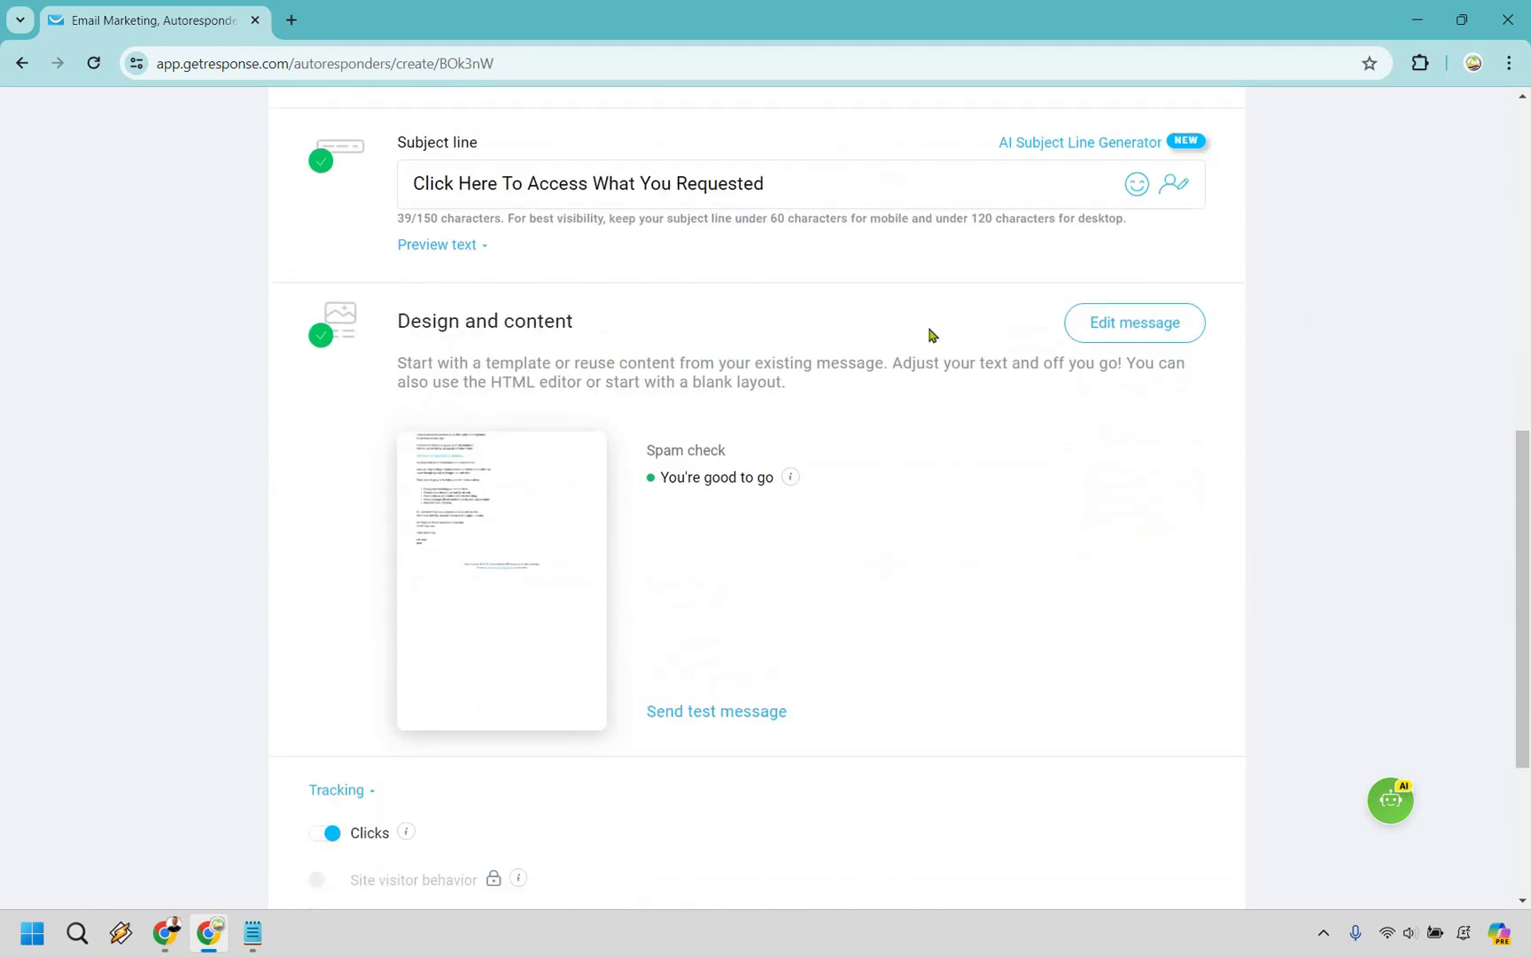
pyautogui.scroll(-3, 321, 540)
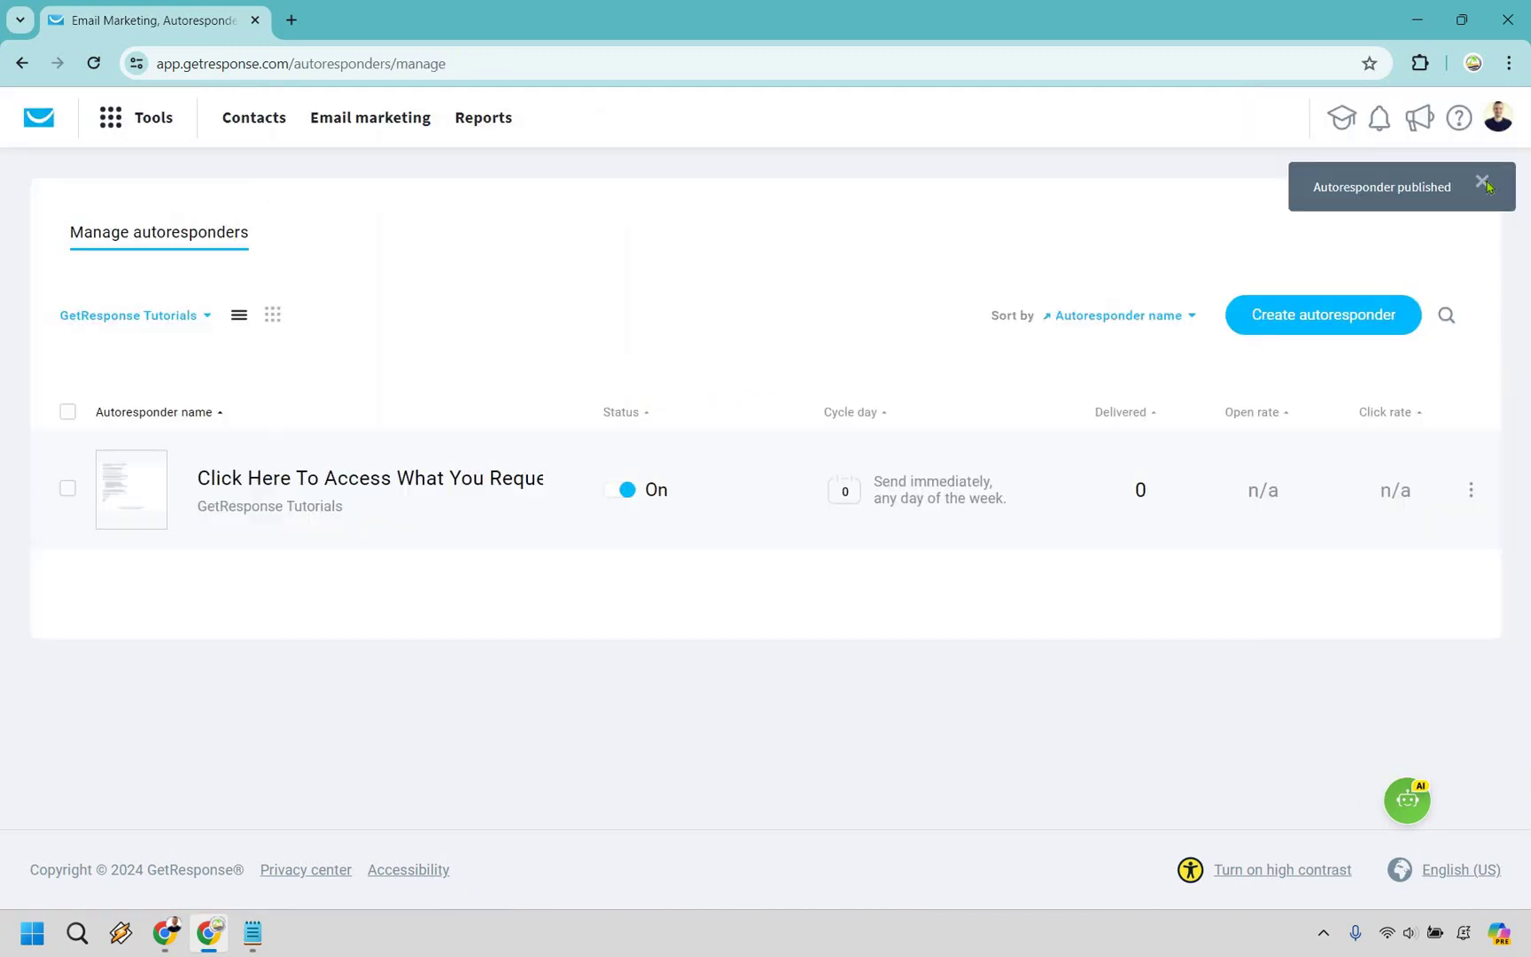
# Dismiss the 'Autoresponder published' notice, leaving the welcome autoresponder listed as On
pyautogui.click(1486, 184)
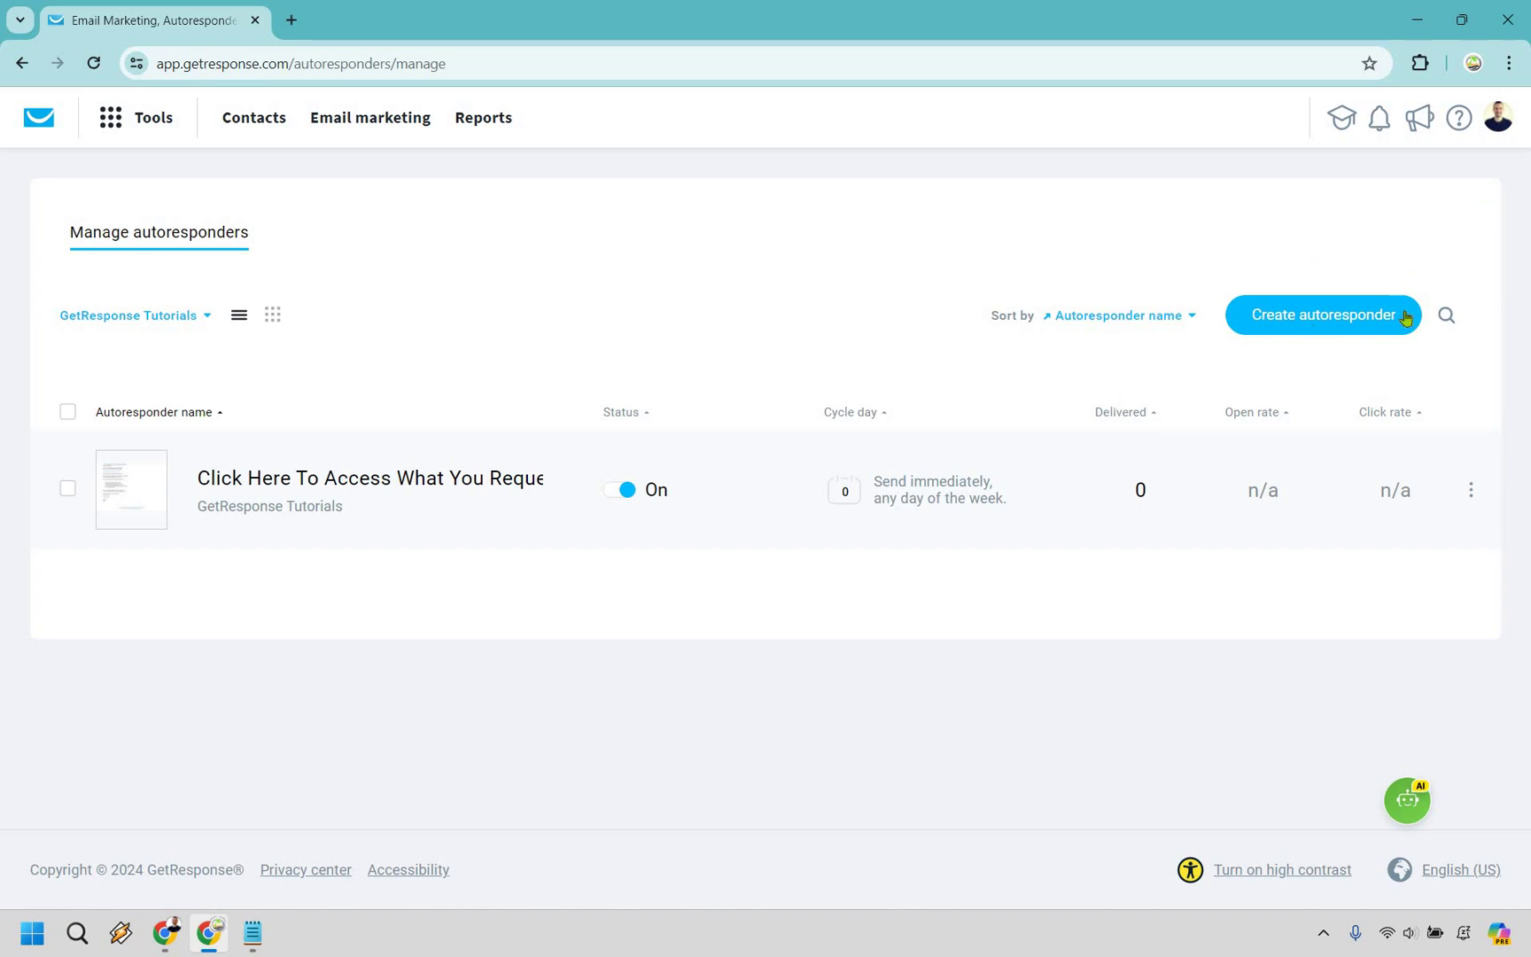
# Start a second autoresponder built from scratch and scroll to its delivery settings
pyautogui.click(1351, 317)
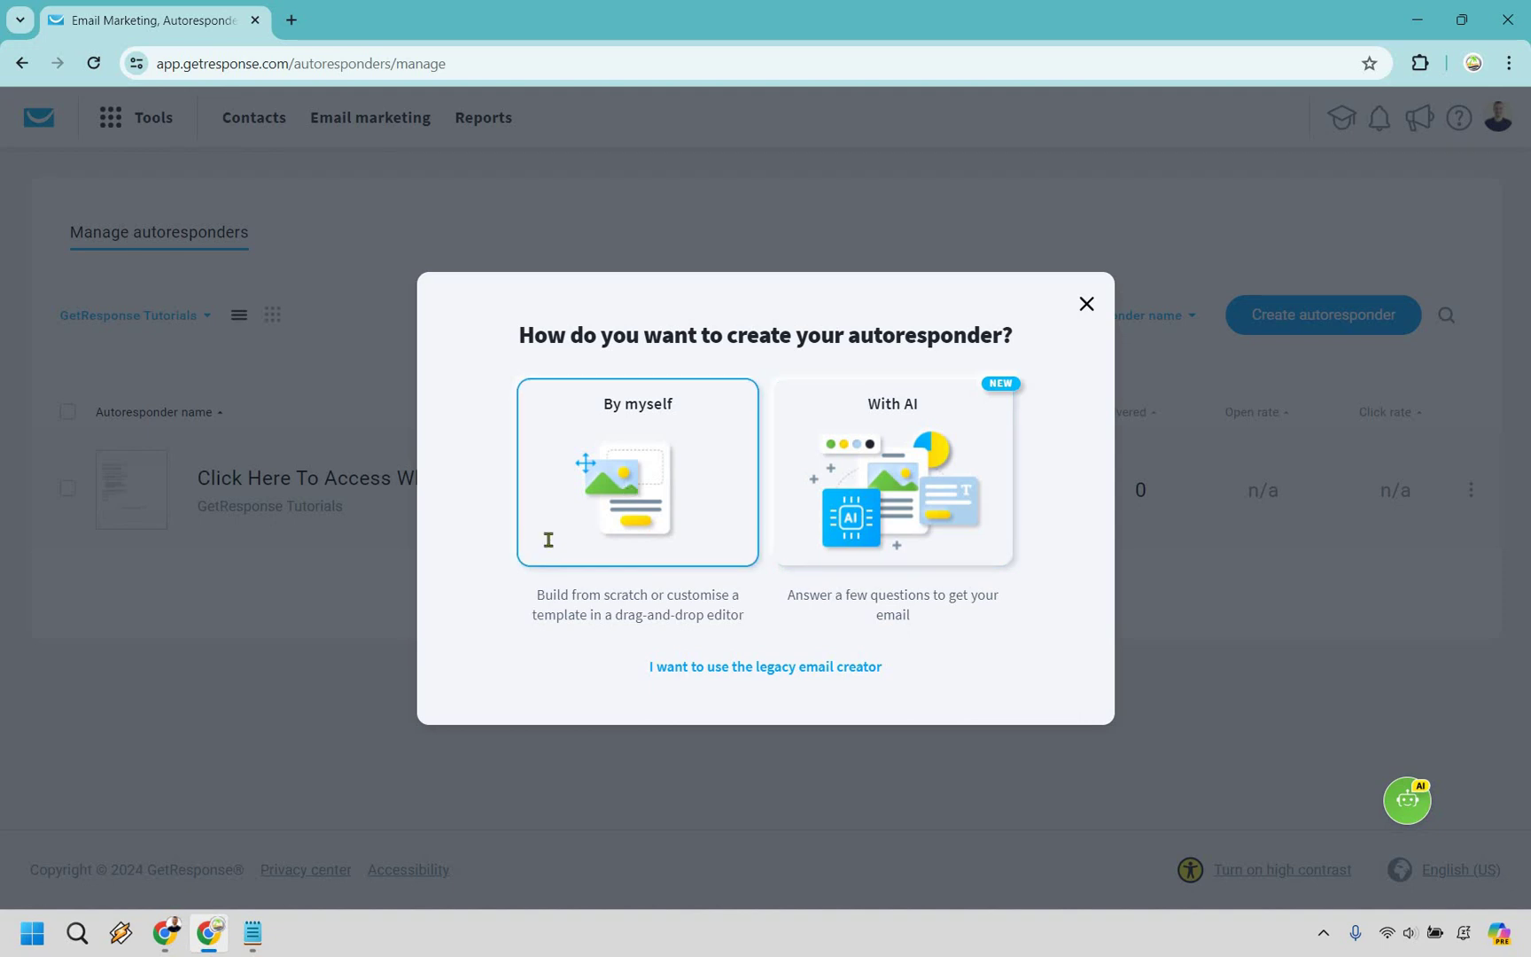
pyautogui.click(625, 492)
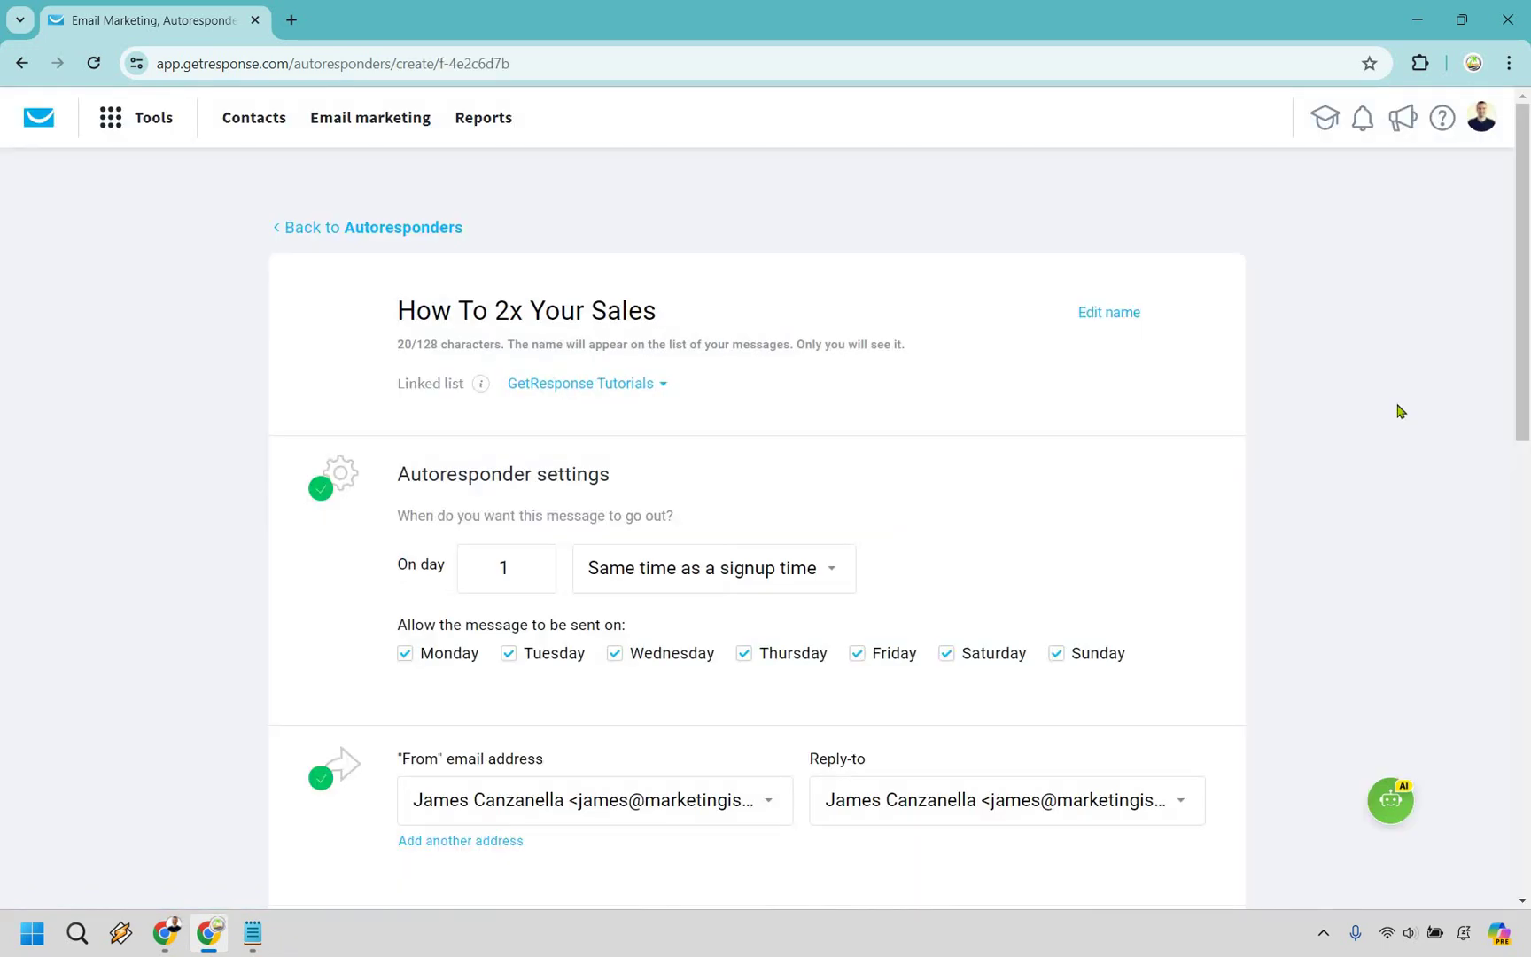
pyautogui.scroll(-1, 742, 537)
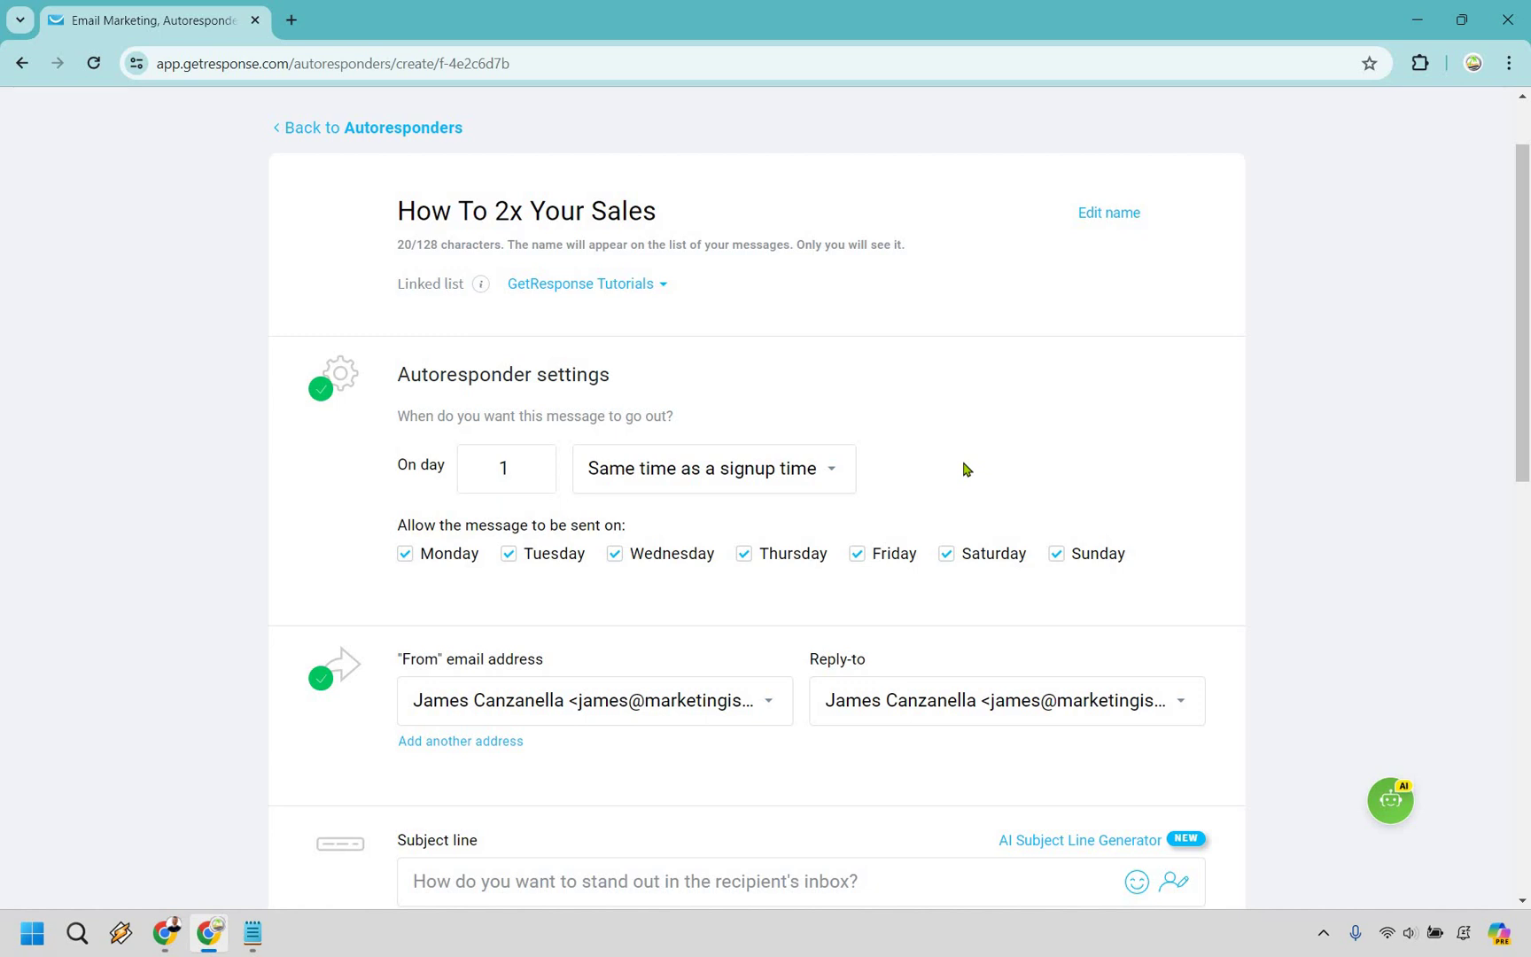
pyautogui.click(470, 487)
pyautogui.click(802, 472)
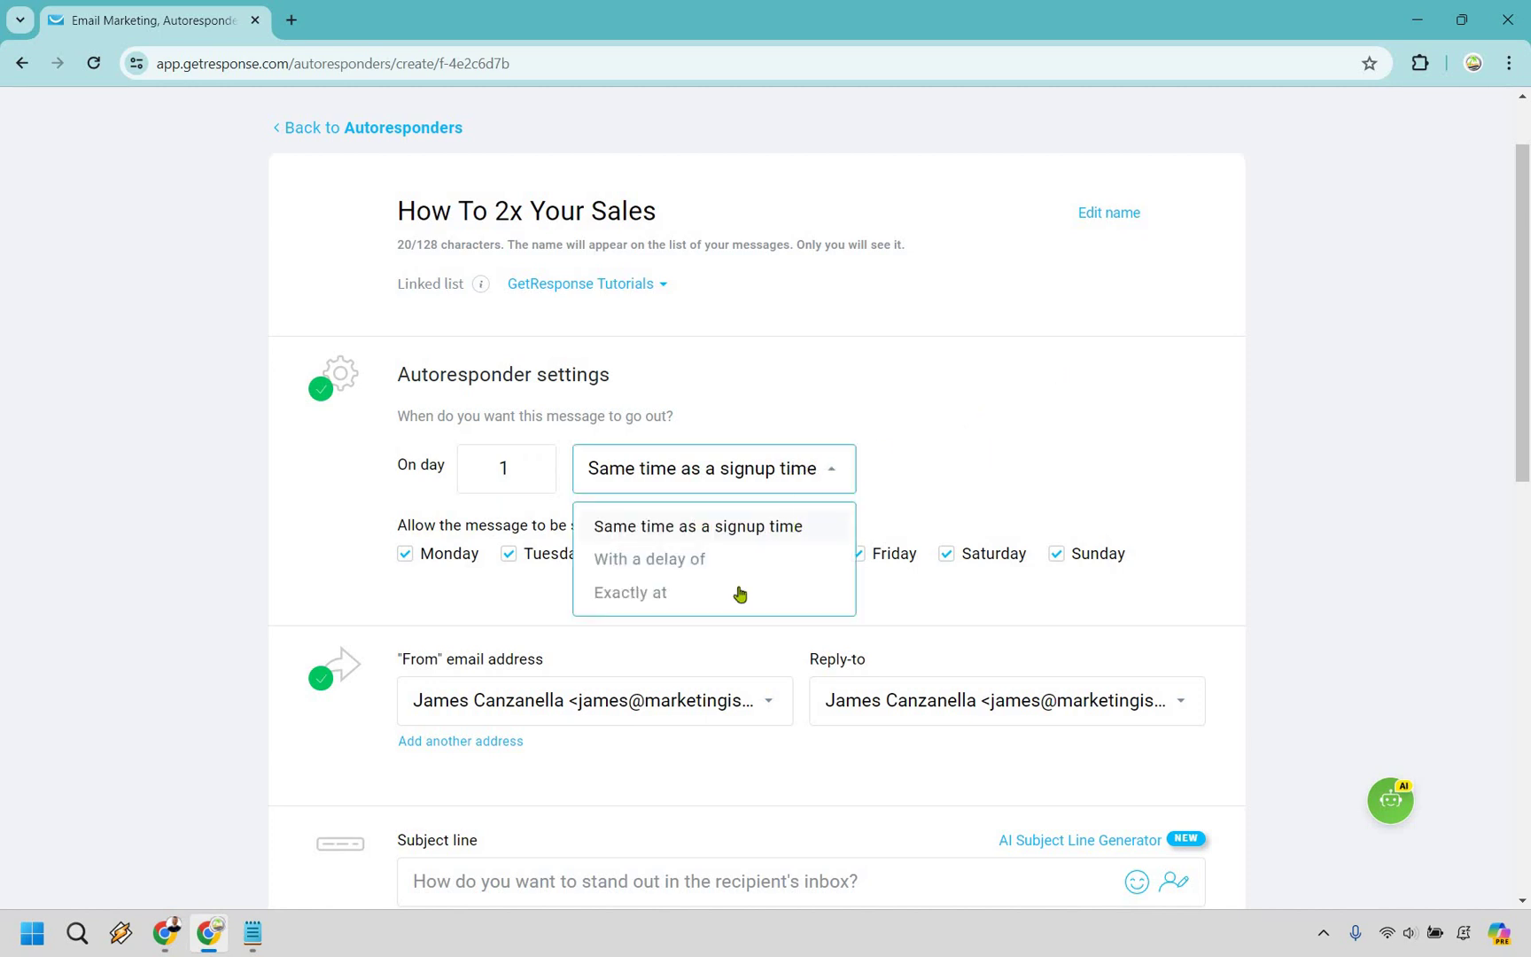
pyautogui.click(1184, 497)
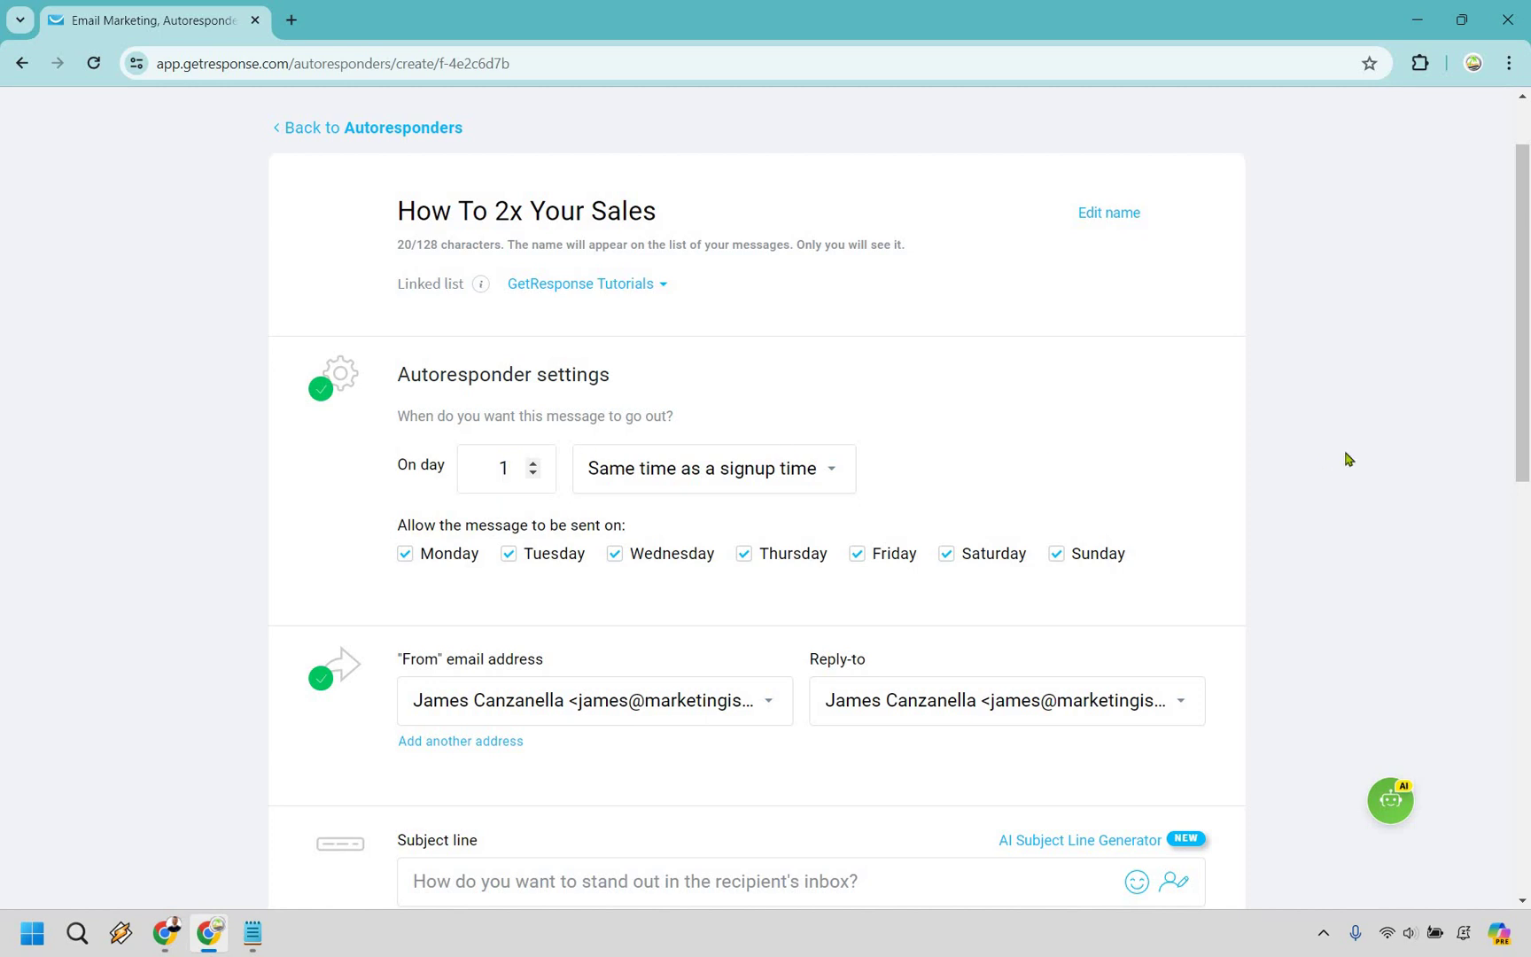
pyautogui.click(523, 461)
# Paste 'How To 2x Your Sales' into the subject line
pyautogui.scroll(-3, 343, 526)
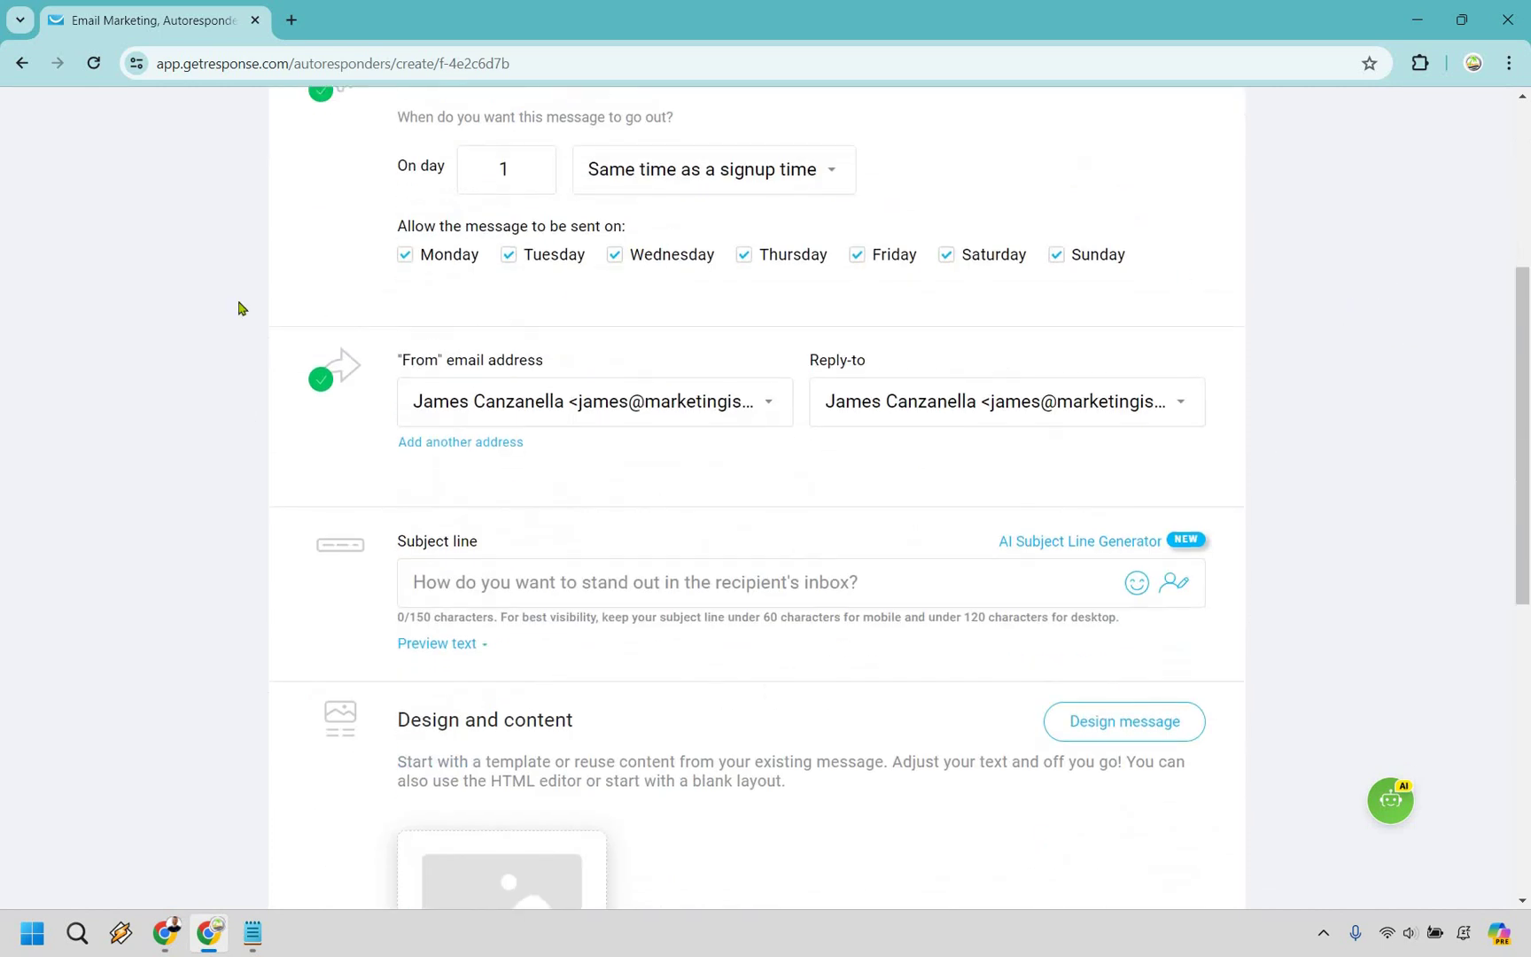
pyautogui.click(477, 587)
pyautogui.write('How To 2x Your Sales')
pyautogui.scroll(-3, 659, 468)
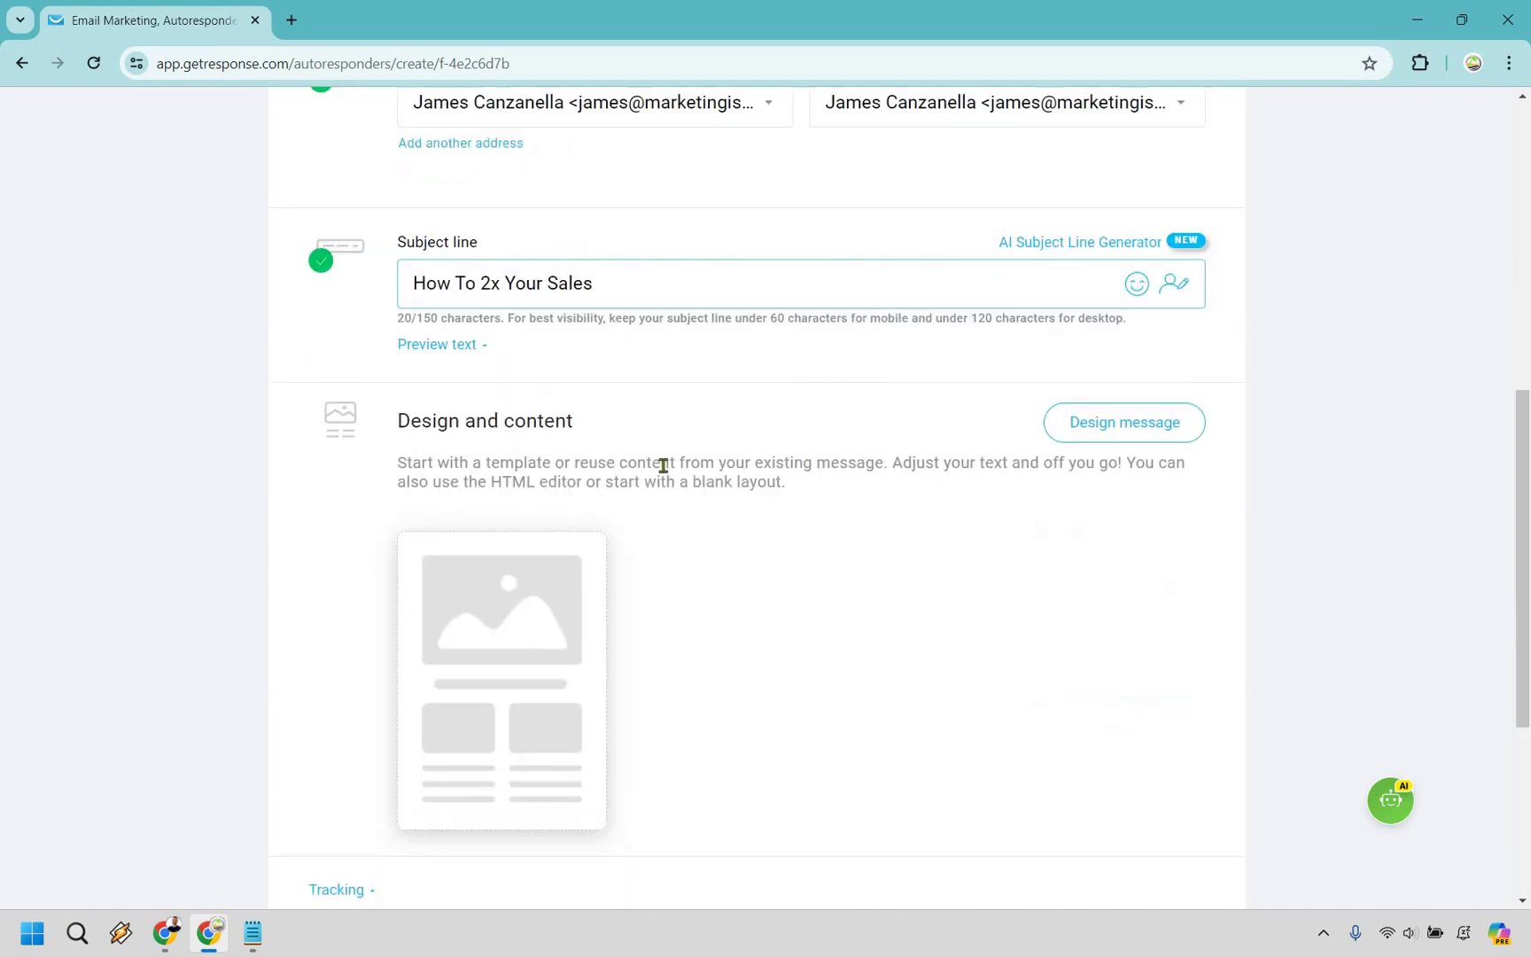
pyautogui.scroll(2, 423, 482)
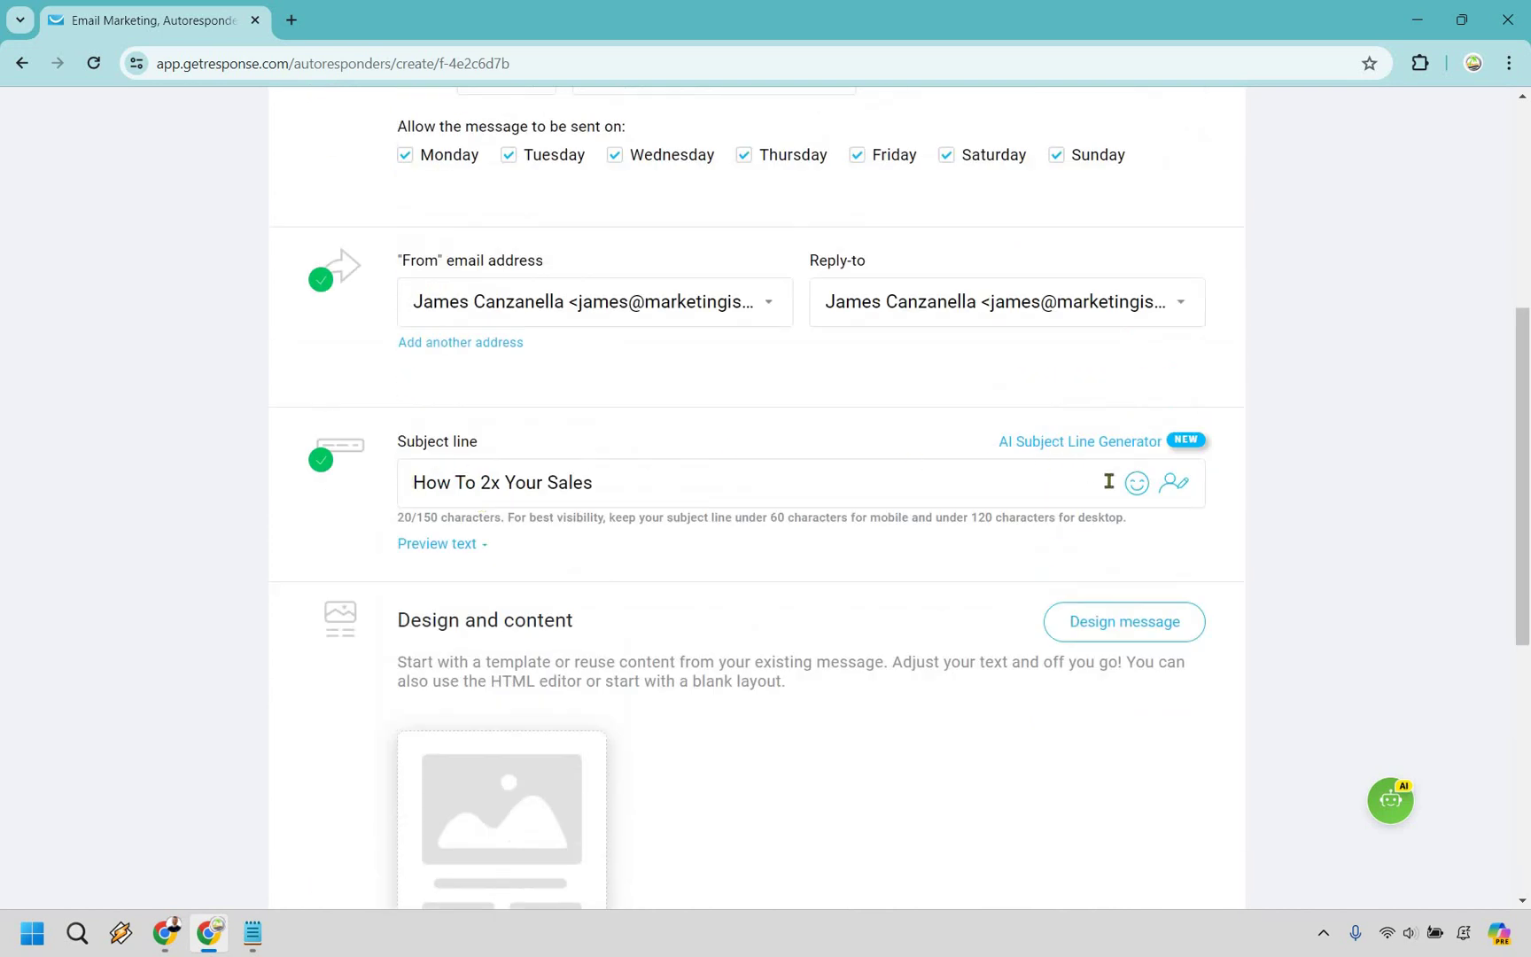
# Insert a trophy emoji followed by a space at the start of the subject
pyautogui.click(1139, 484)
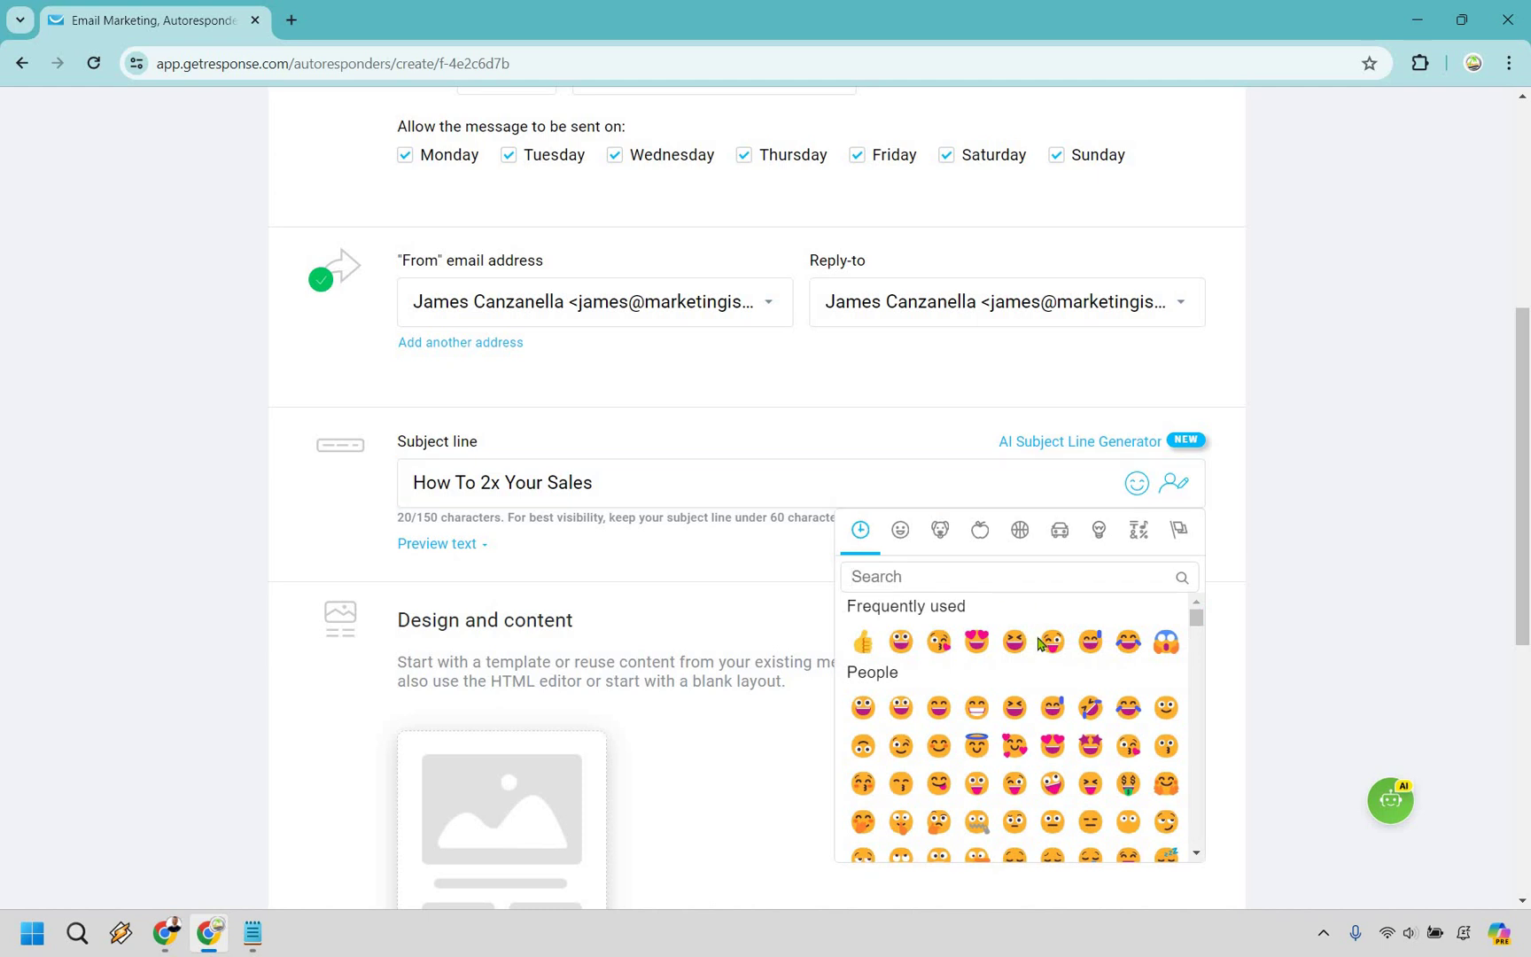
pyautogui.scroll(-1, 1032, 639)
pyautogui.scroll(1, 1039, 642)
pyautogui.write('trophy')
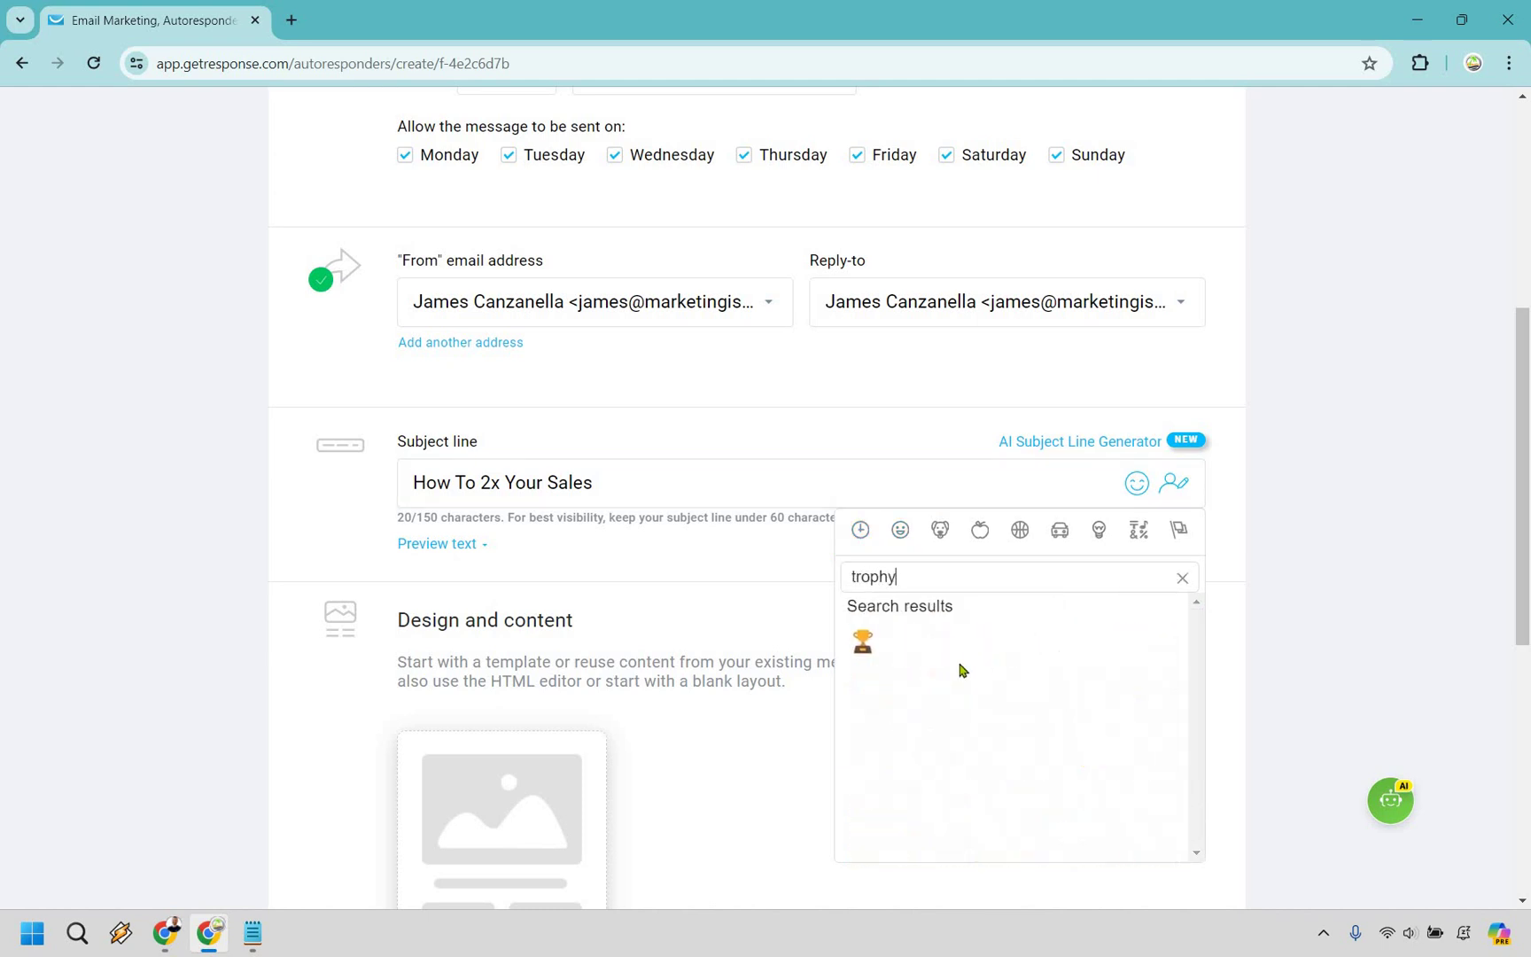
pyautogui.click(865, 640)
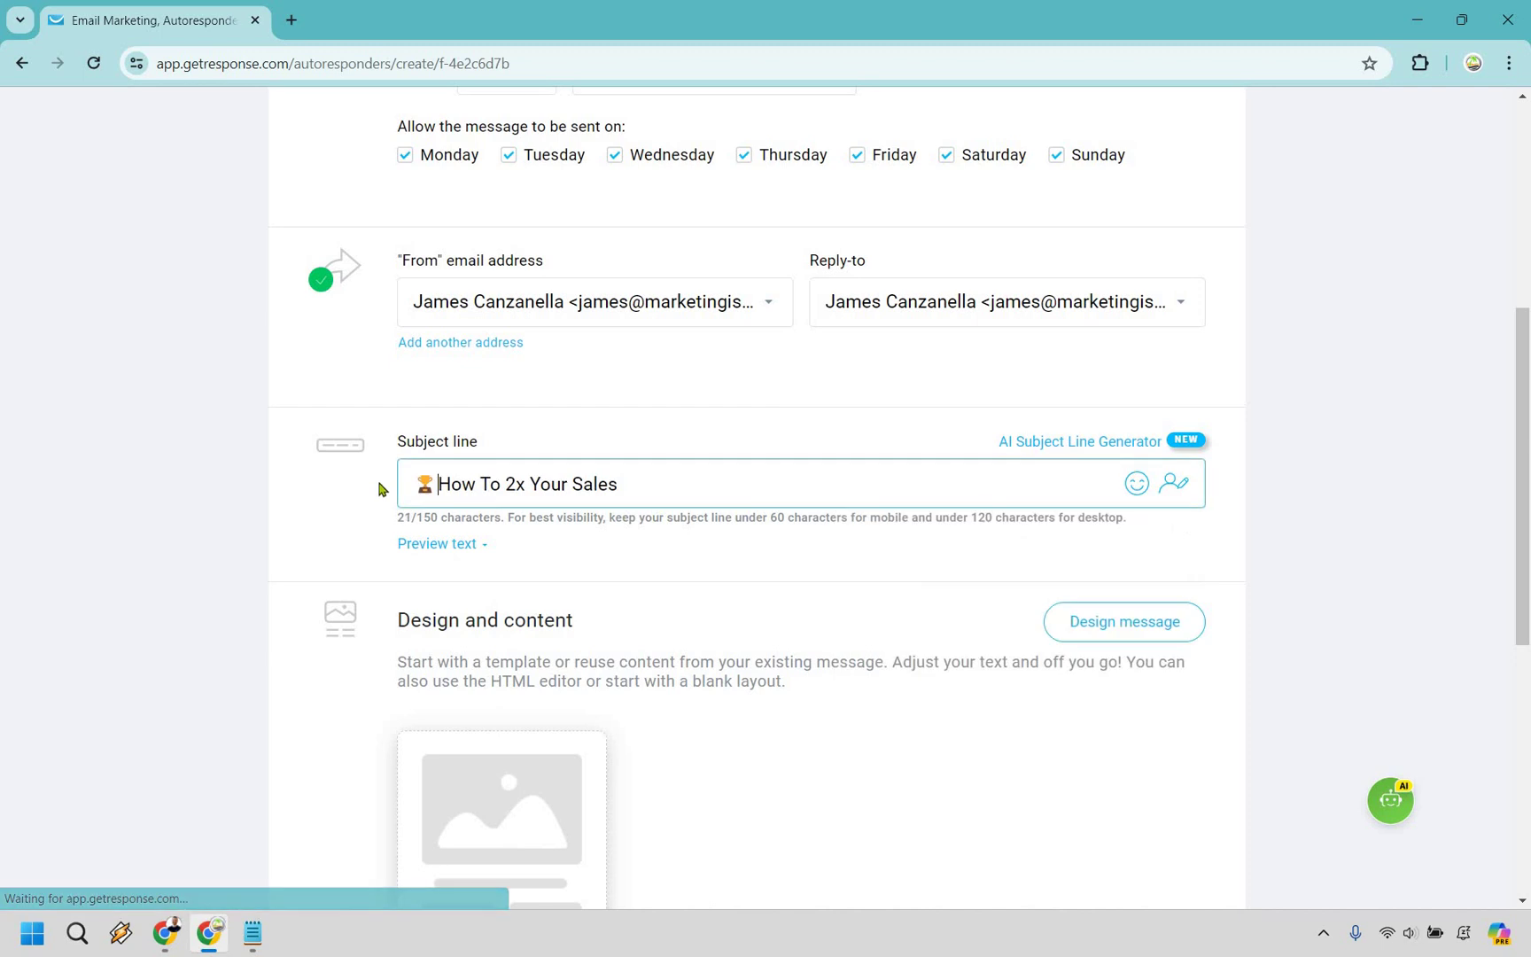
pyautogui.press('Left')
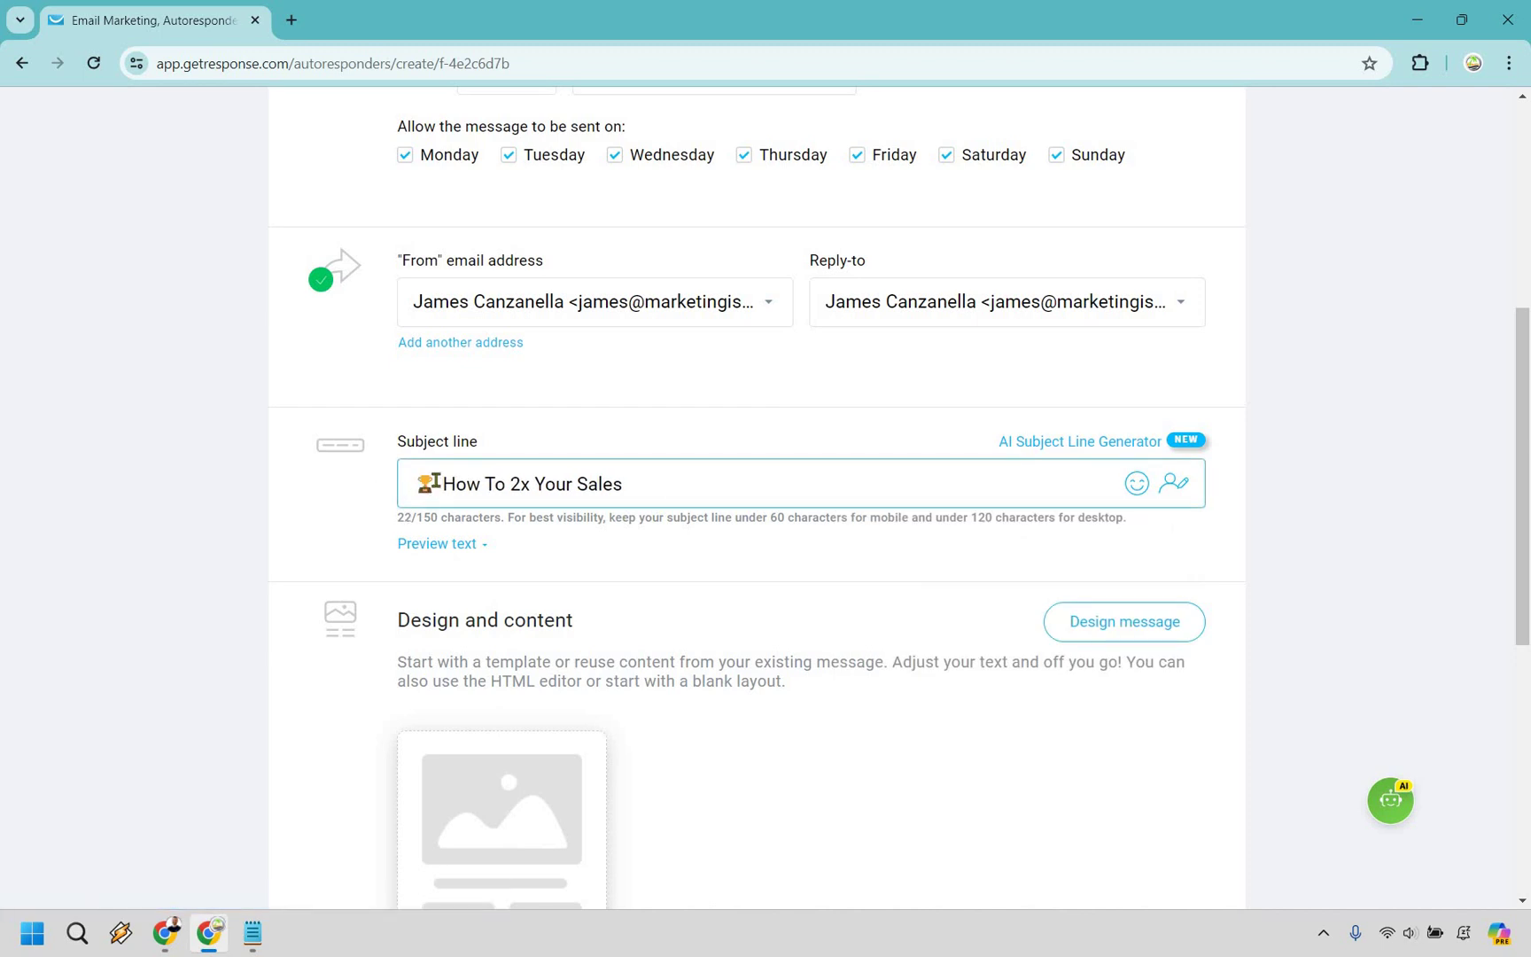
pyautogui.click(1426, 421)
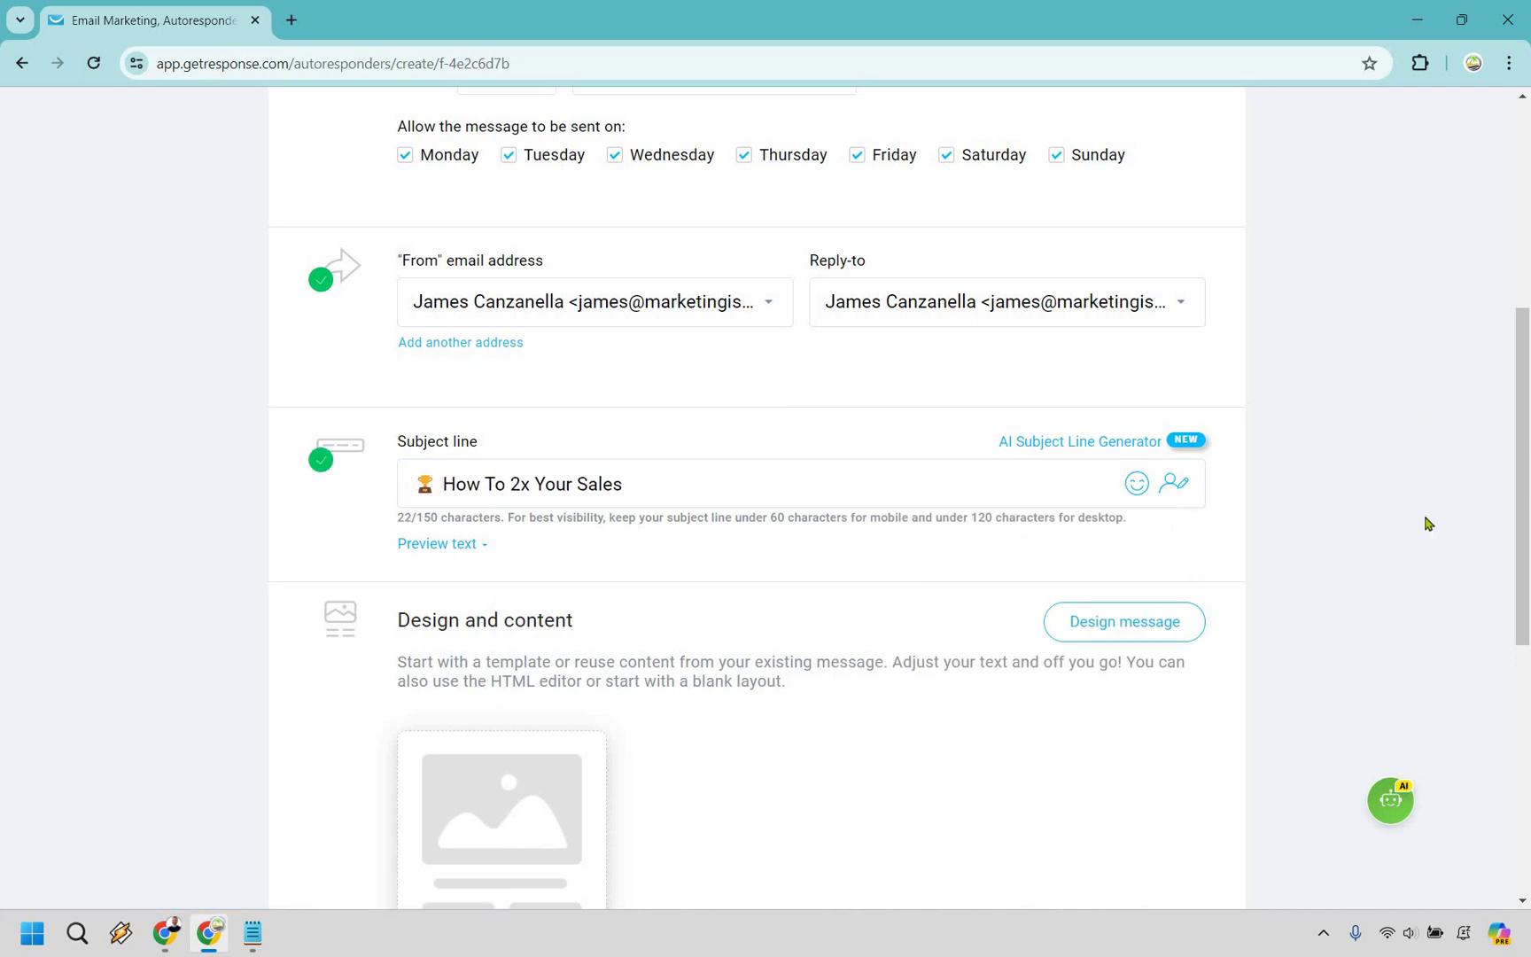
pyautogui.scroll(-3, 1425, 523)
# Start designing the email from the Blank template
pyautogui.click(1127, 330)
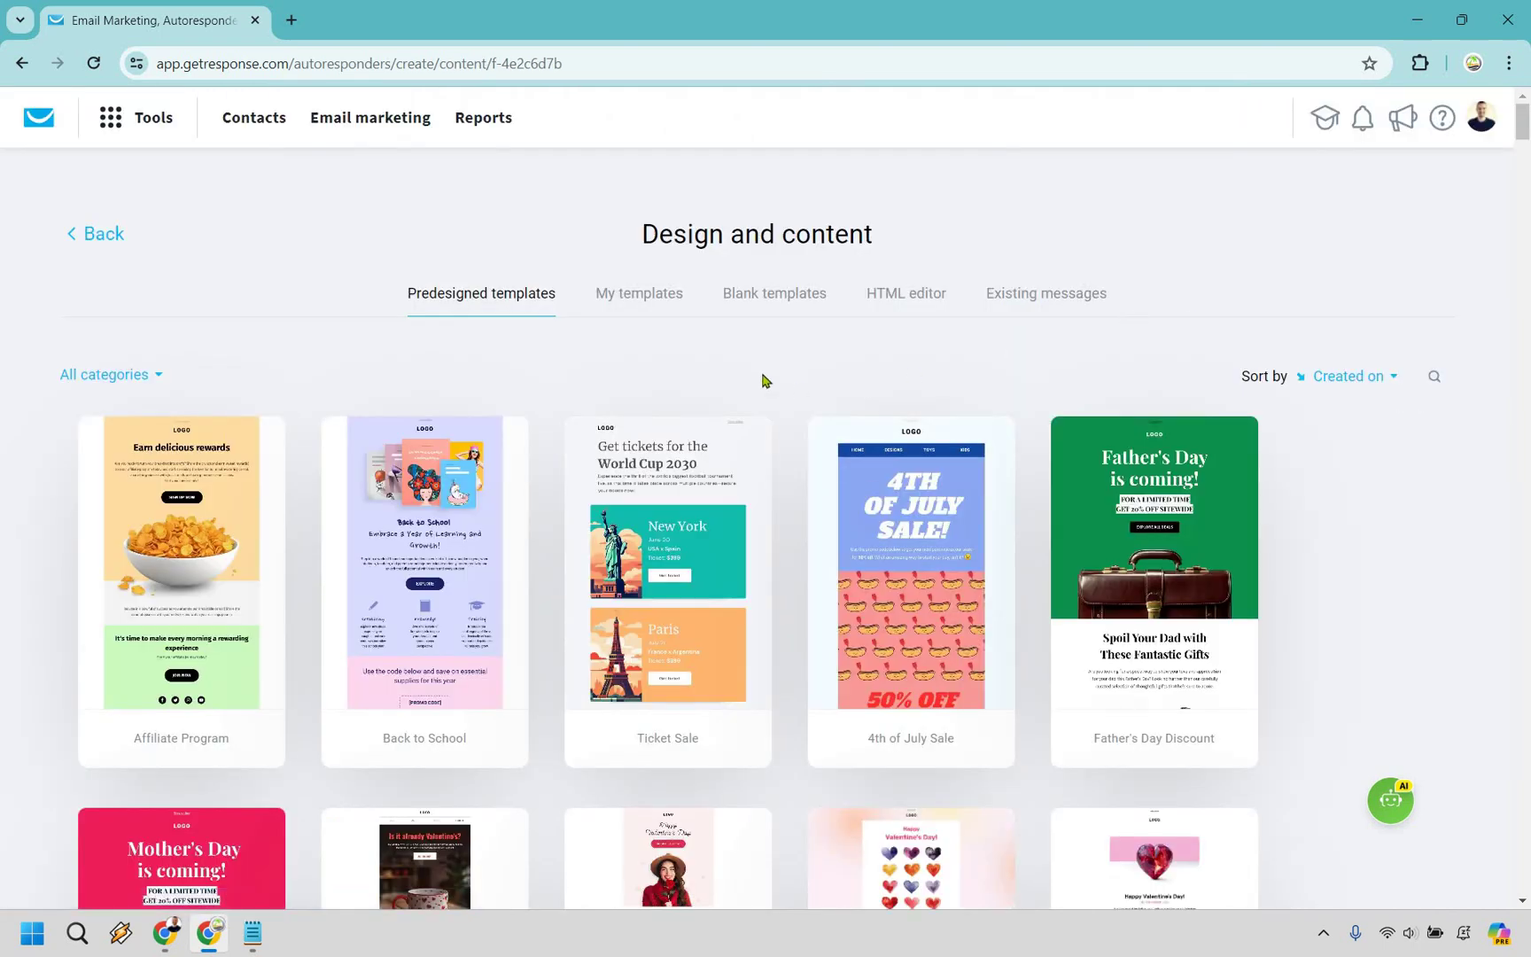
pyautogui.click(764, 296)
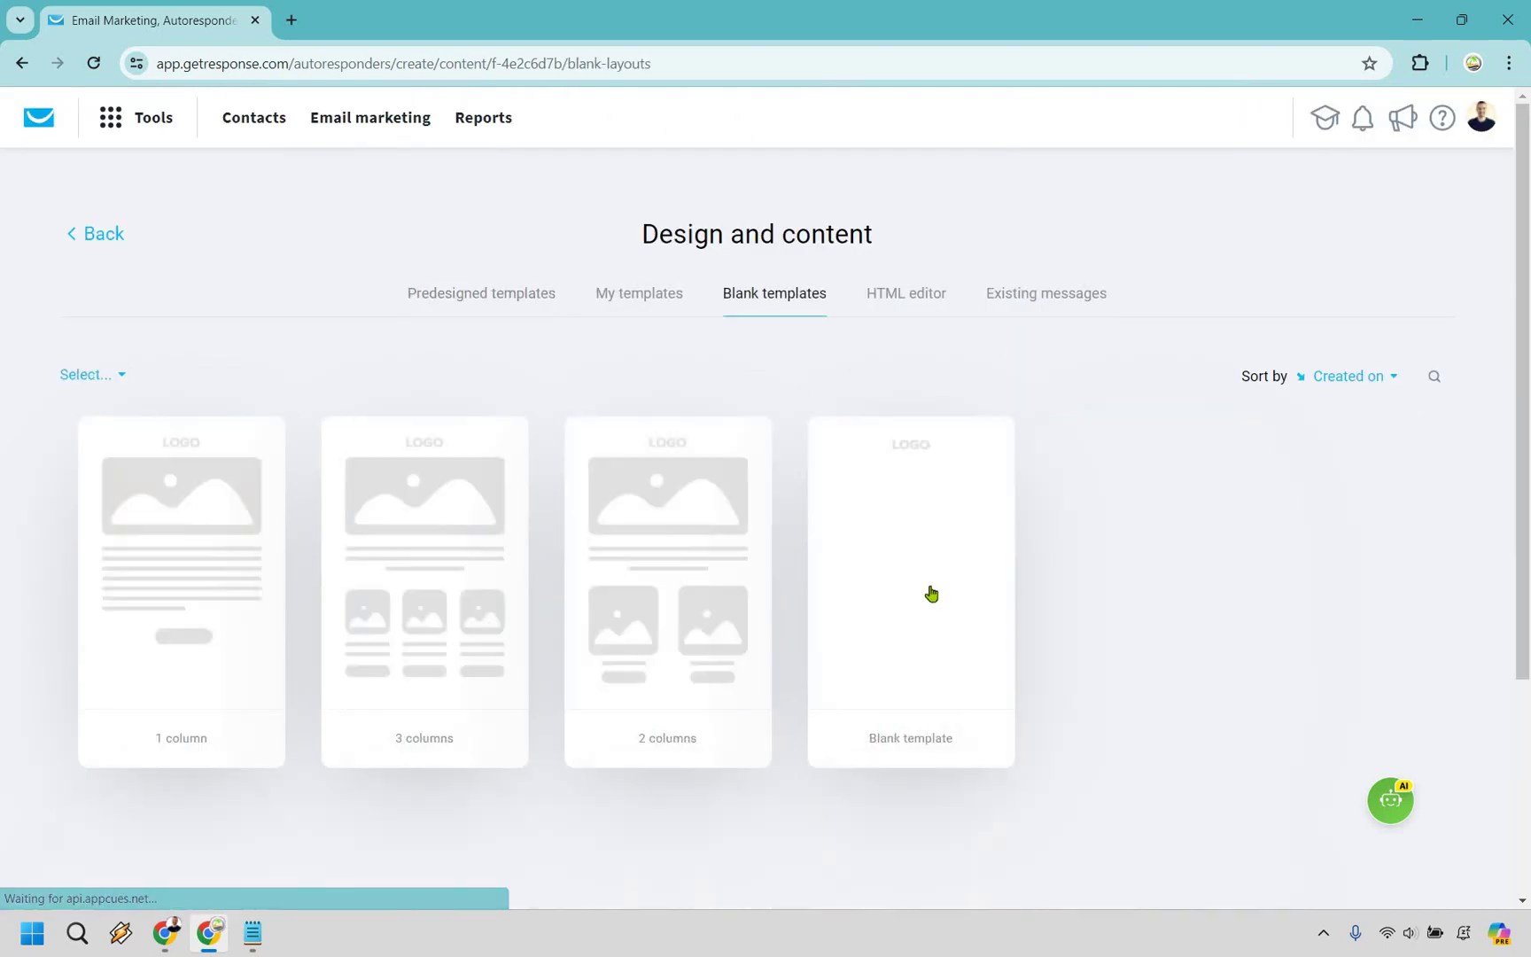
pyautogui.click(930, 592)
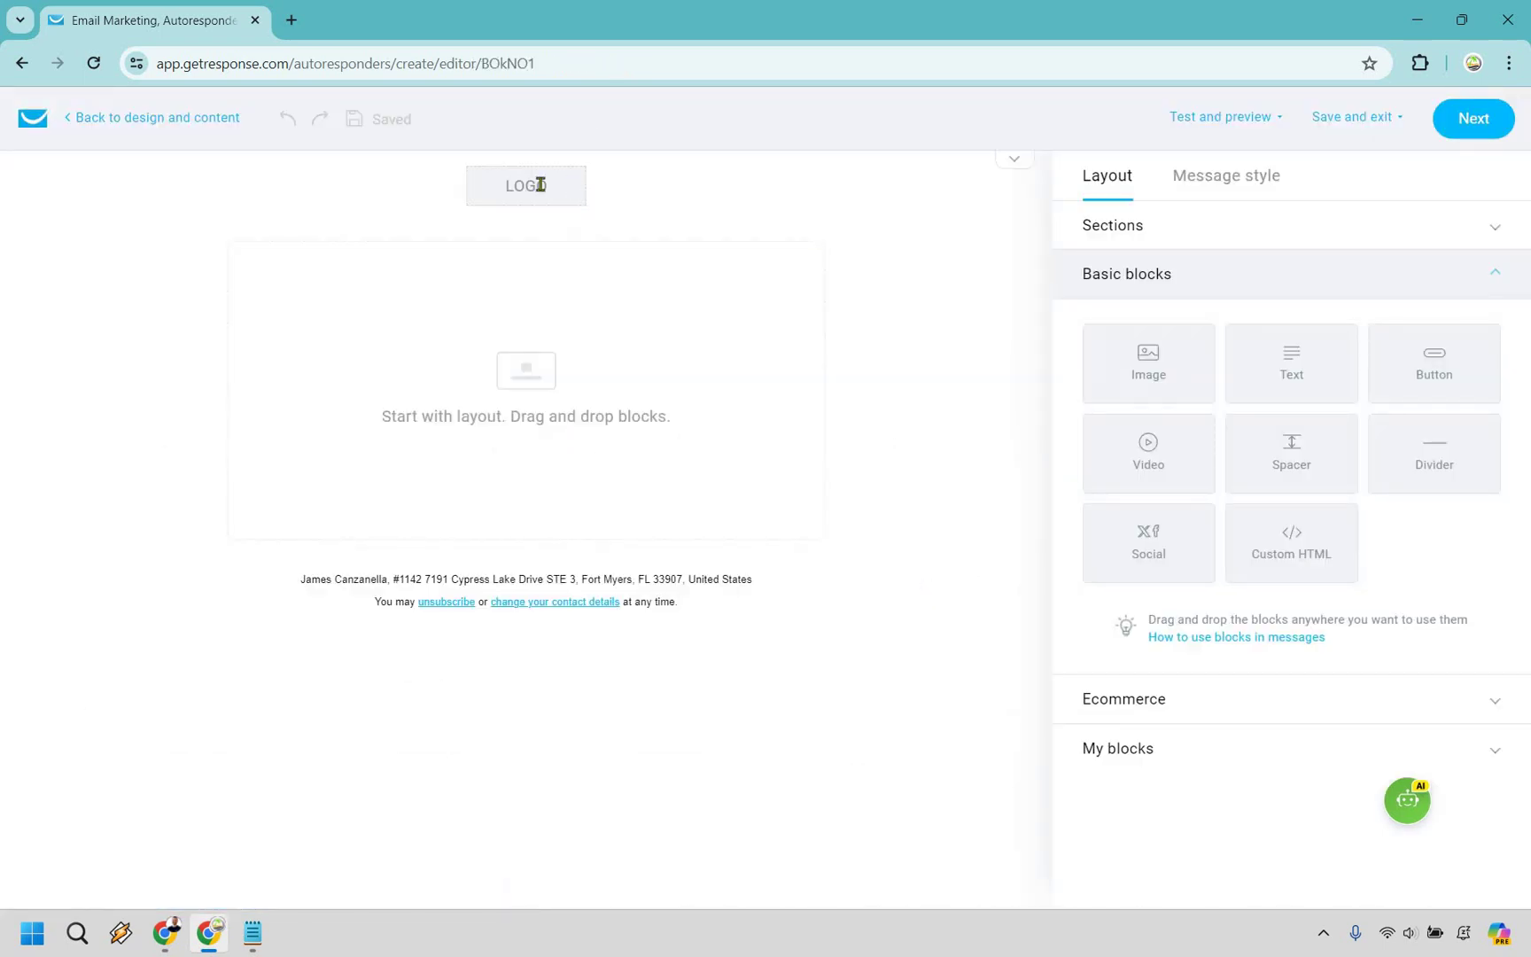
# Turn off Show logo in the message header settings
pyautogui.click(798, 223)
pyautogui.click(1103, 380)
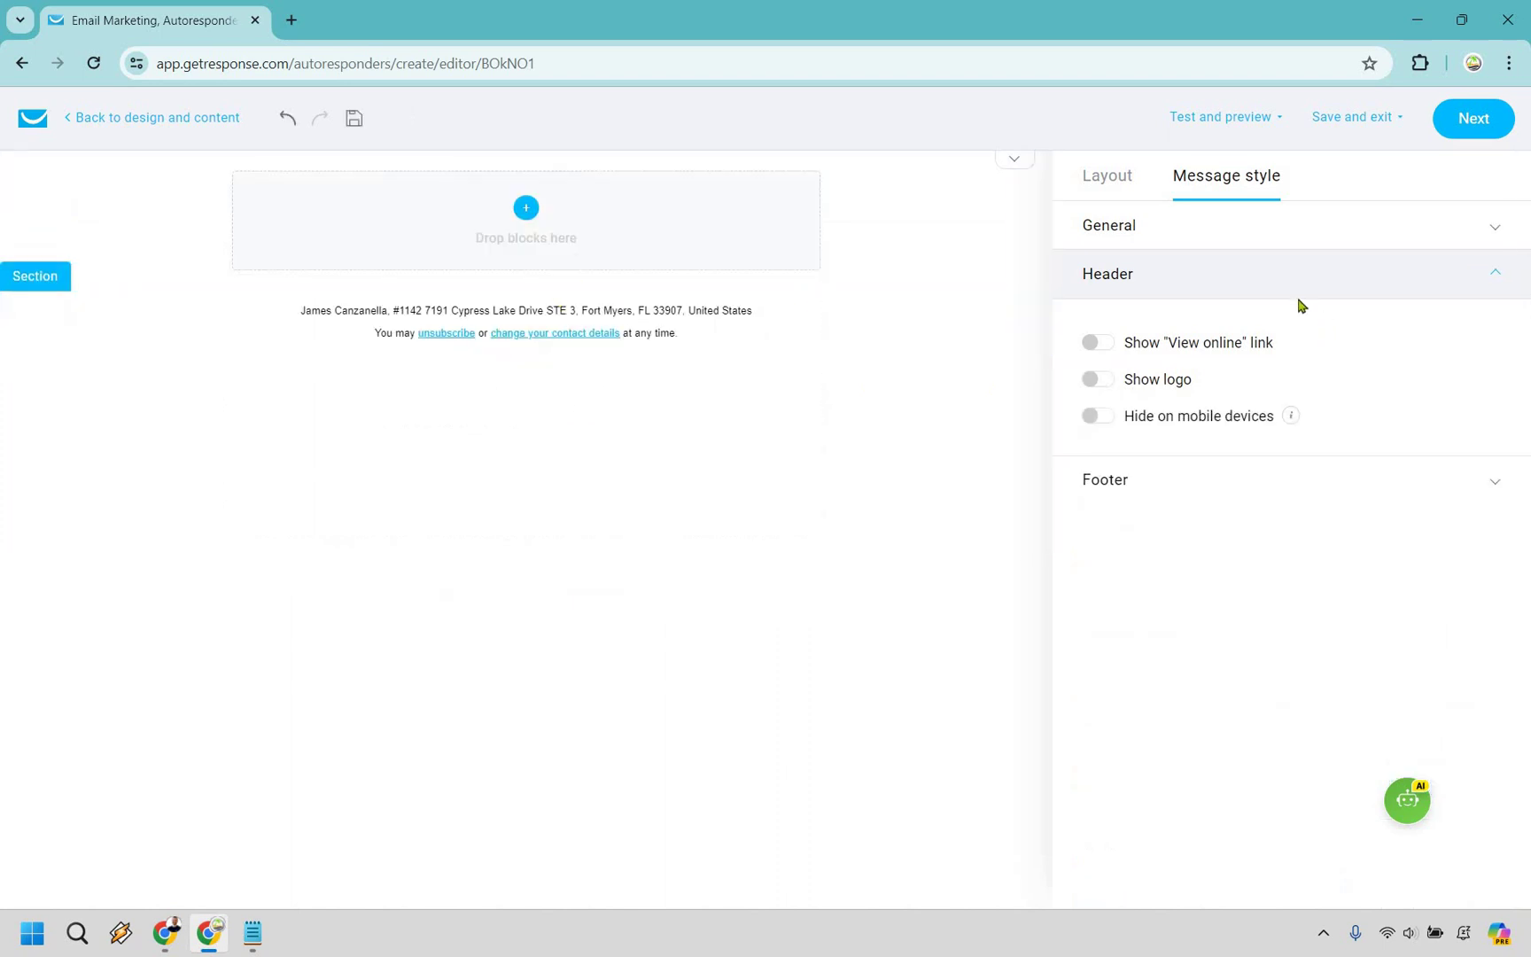
pyautogui.click(524, 217)
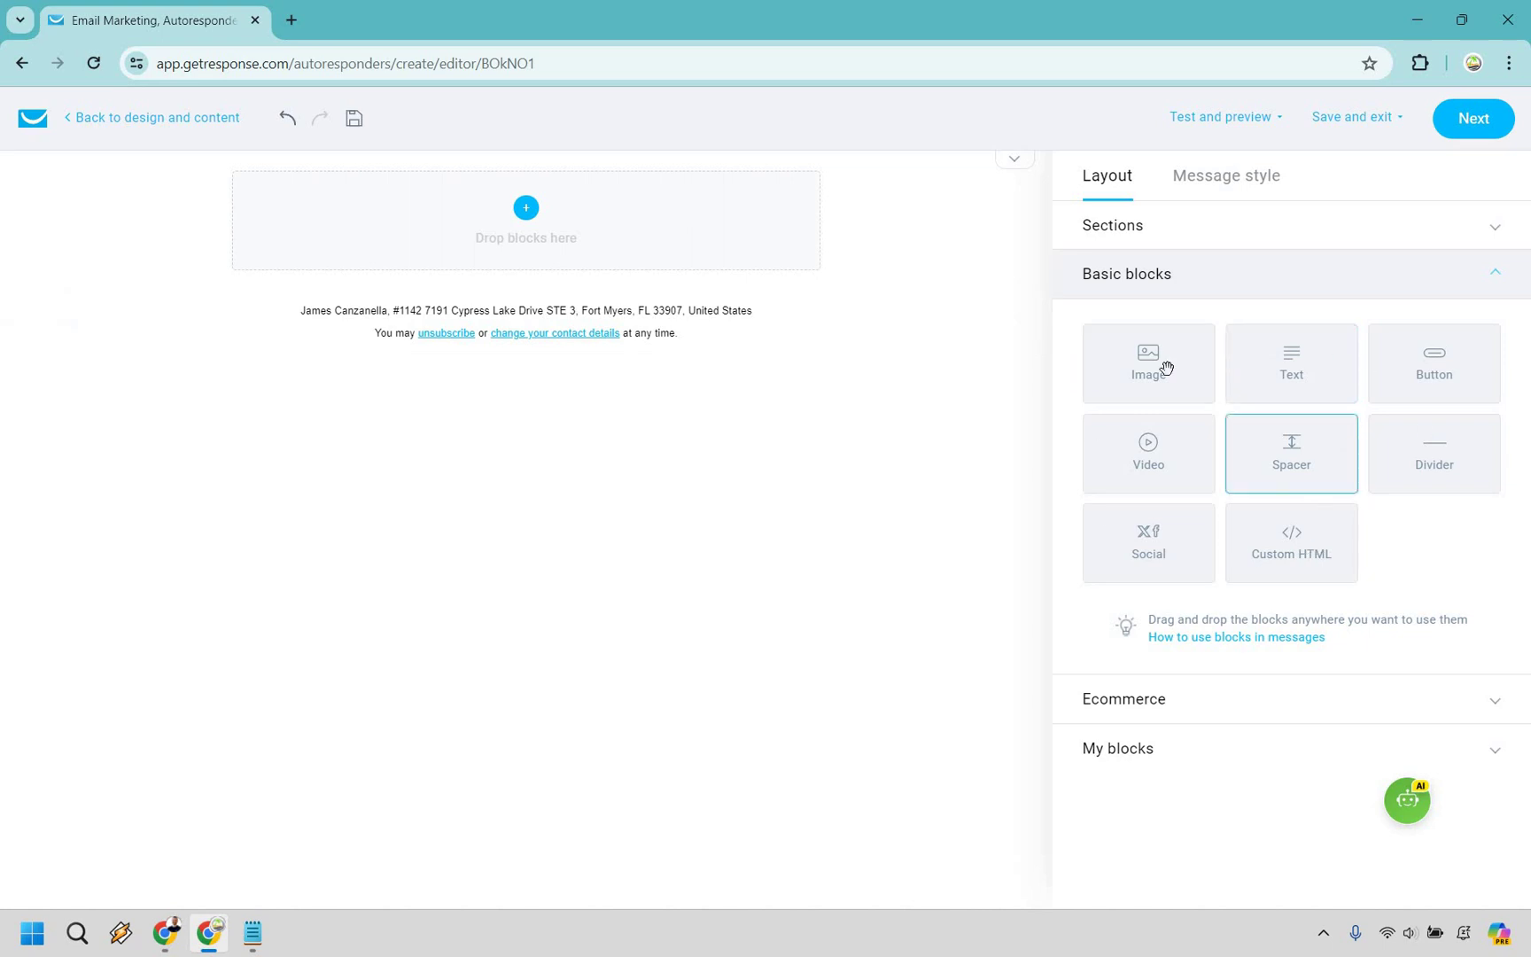
# Add a Text block with the pasted revenue tips, adding blank lines before points 2 and 5
pyautogui.moveTo(1276, 366); pyautogui.dragTo(506, 232)
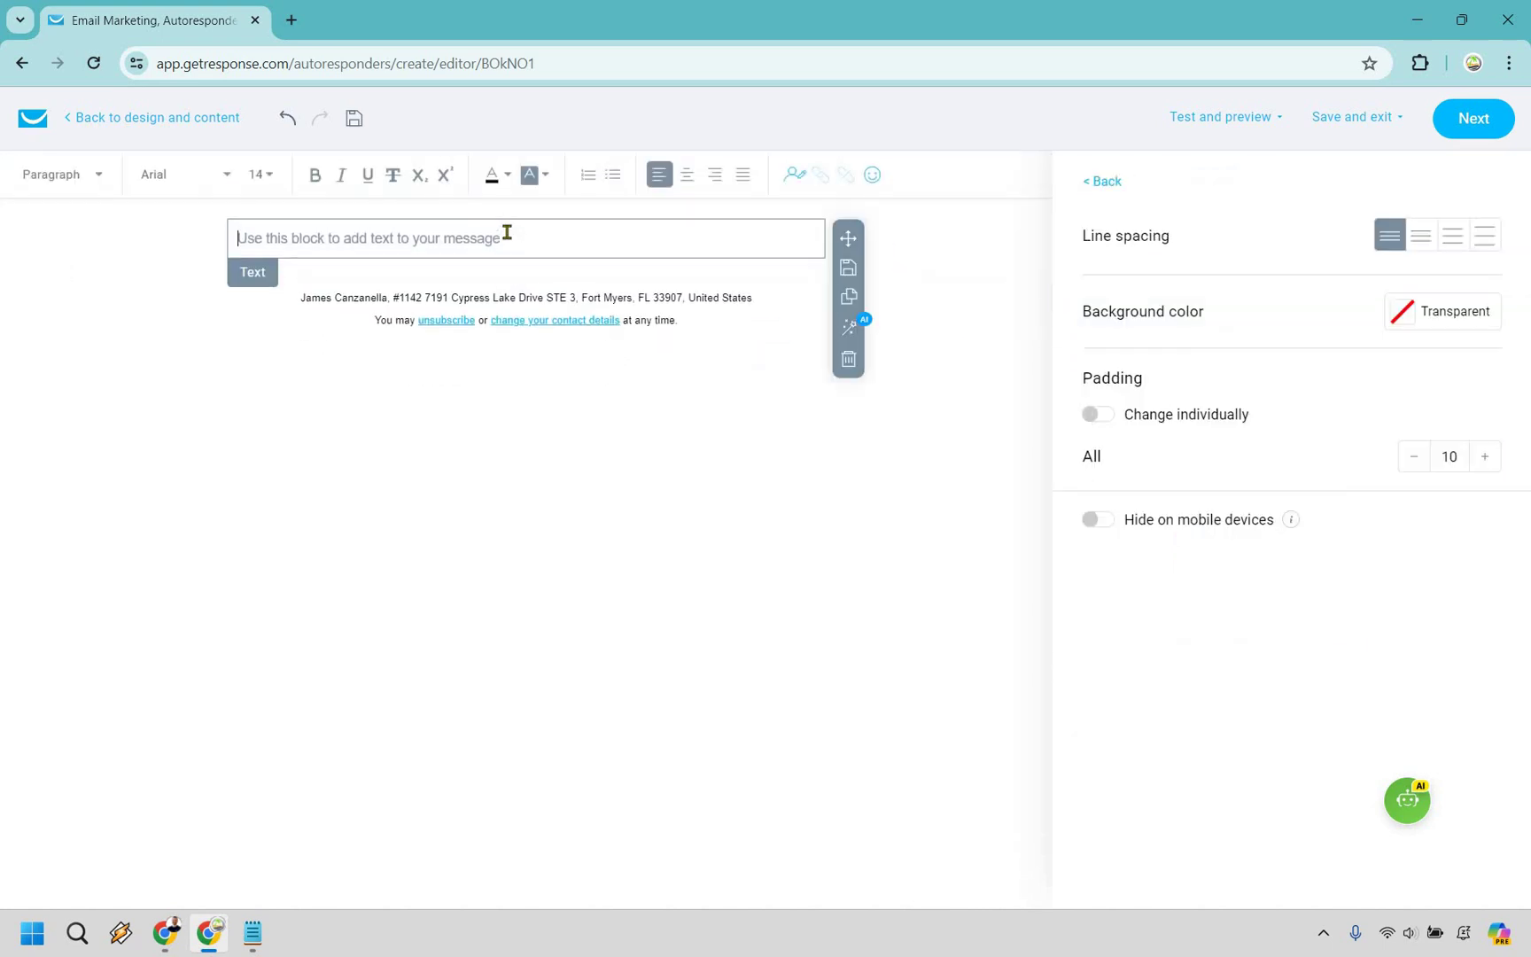
pyautogui.write("Want to double your revenue? No need for more traffic. Here's how.  1. Optimize Your Sales Funnel Fix your sales funnel.  Easy Checkout: Simple checkout = fewer abandoned carts. Upsell & Cross-Sell: Offer more during checkout. Some will buy. 2. Boost Average Order Value (AOV) Get customers to spend more.  Product Bundles: Sell items together. Offer a discount. Free Shipping Thresholds: Spend more, get free shipping. 3. Retain Customers Keep customers coming back.  Email Marketing: Send personalized offers. Recommend products. Loyalty Programs: Reward repeat customers. They'll buy more. 4. High-Impact Promotions Smart promotions boost sales.  Limited-Time Offers: Create urgency. Short discounts. Seasonal Sales: Use holidays to drive sales. 5. Improve Product Pages Make product pages better.  Visual Appeal: High-quality images and videos. Informative: Detailed descriptions. Customer reviews. These tips work. Double your revenue without more traffic.  Questions? Need help? Reach out anytime.")
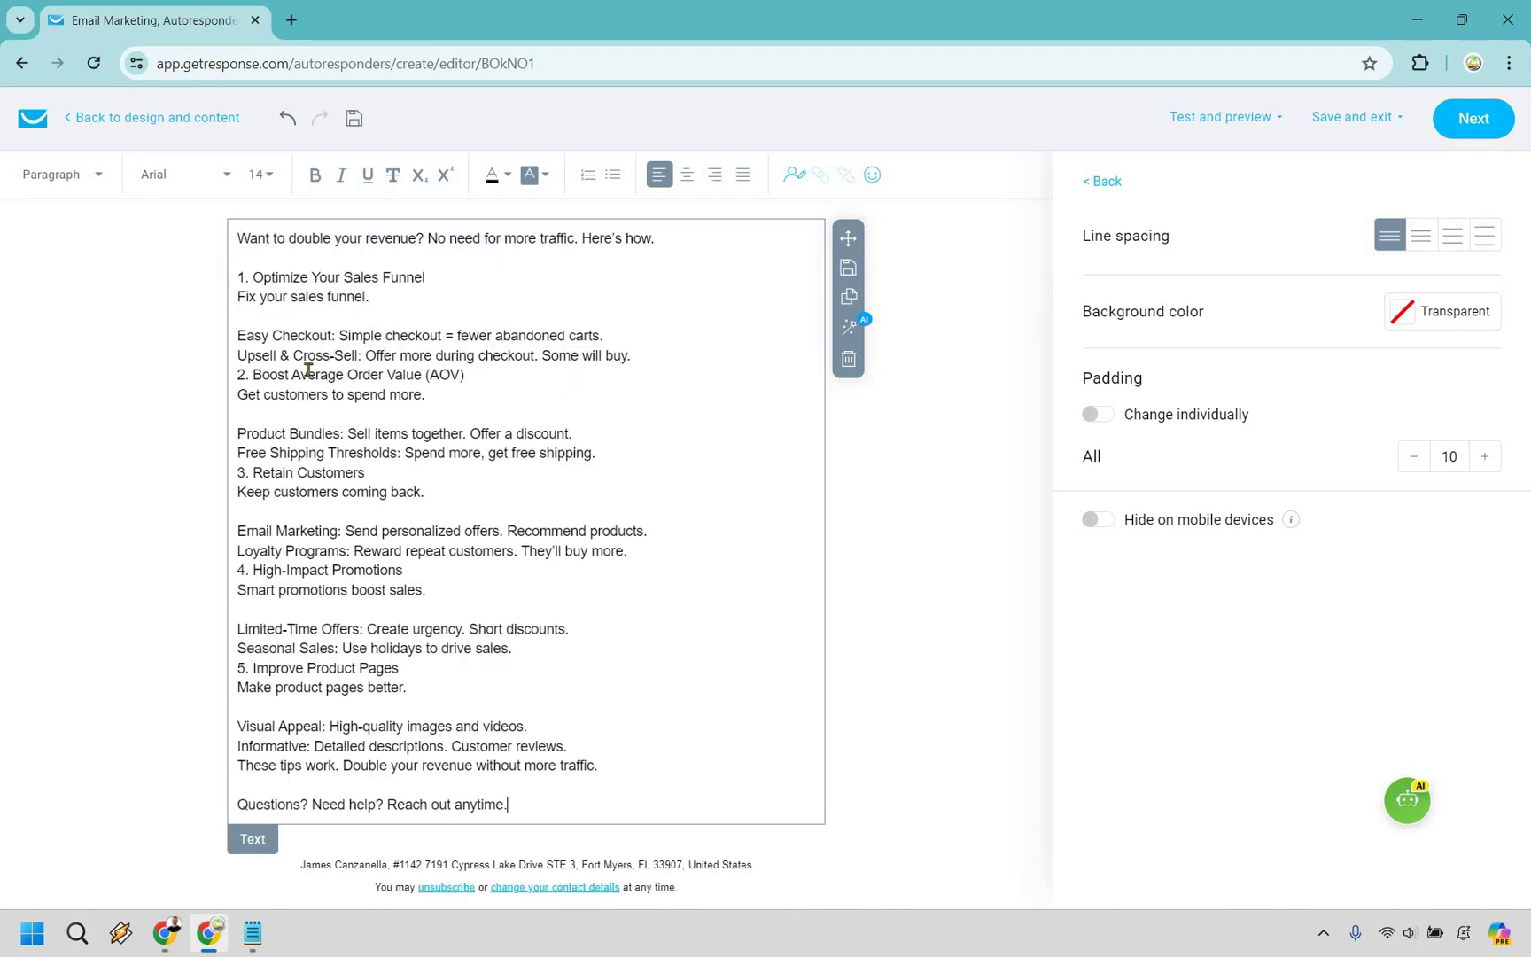
pyautogui.click(240, 374)
pyautogui.press('Return')
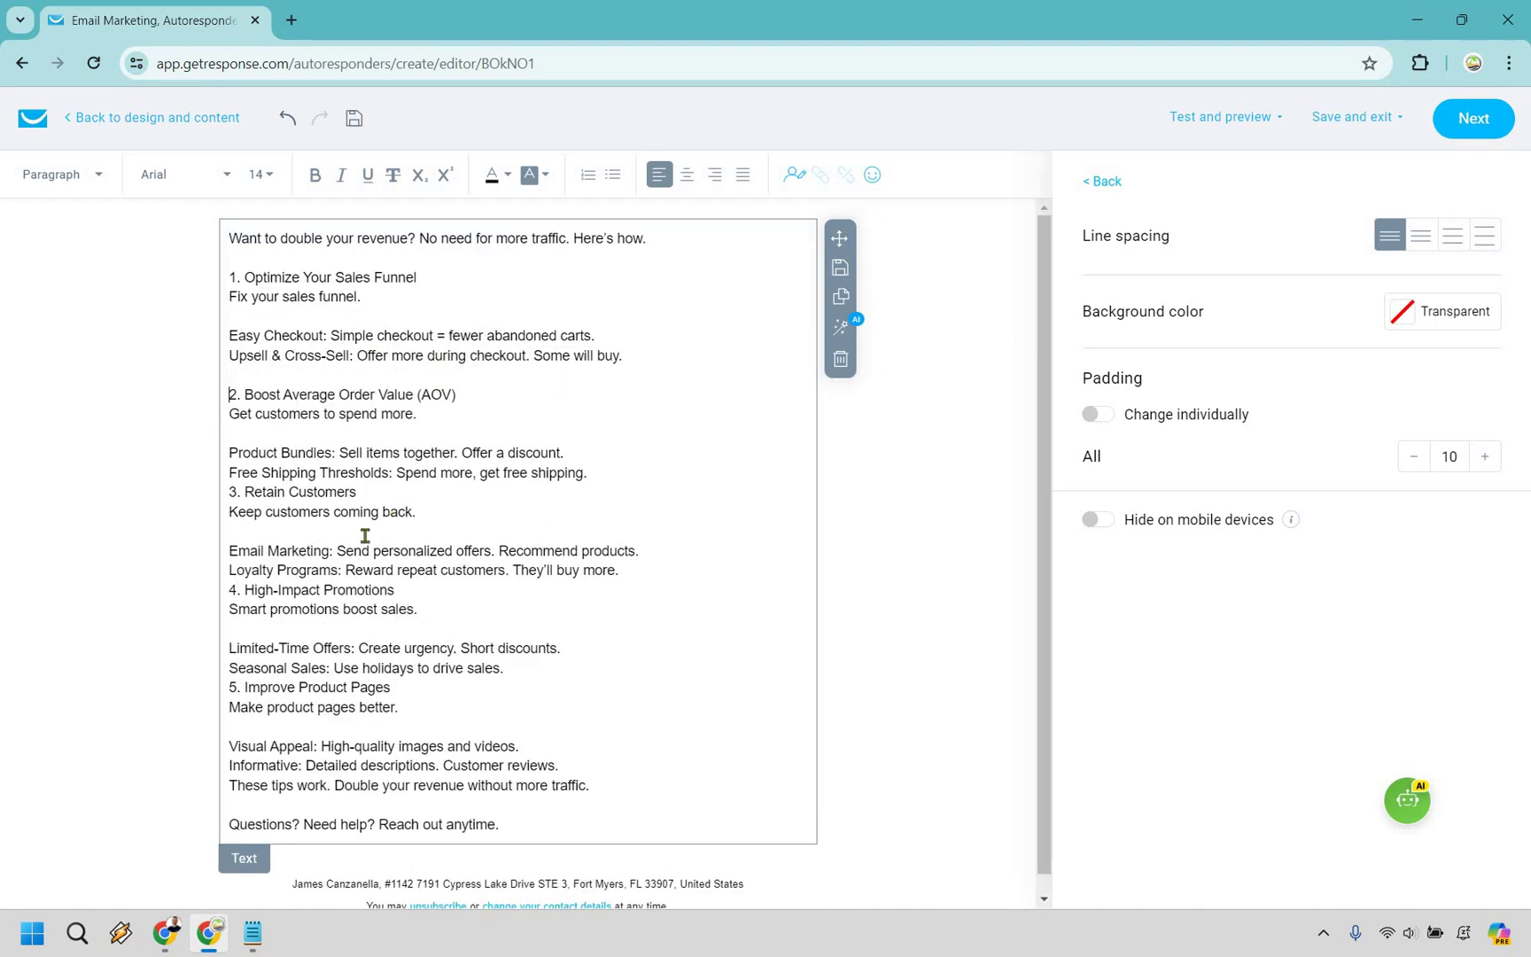
pyautogui.click(229, 688)
pyautogui.press('Return')
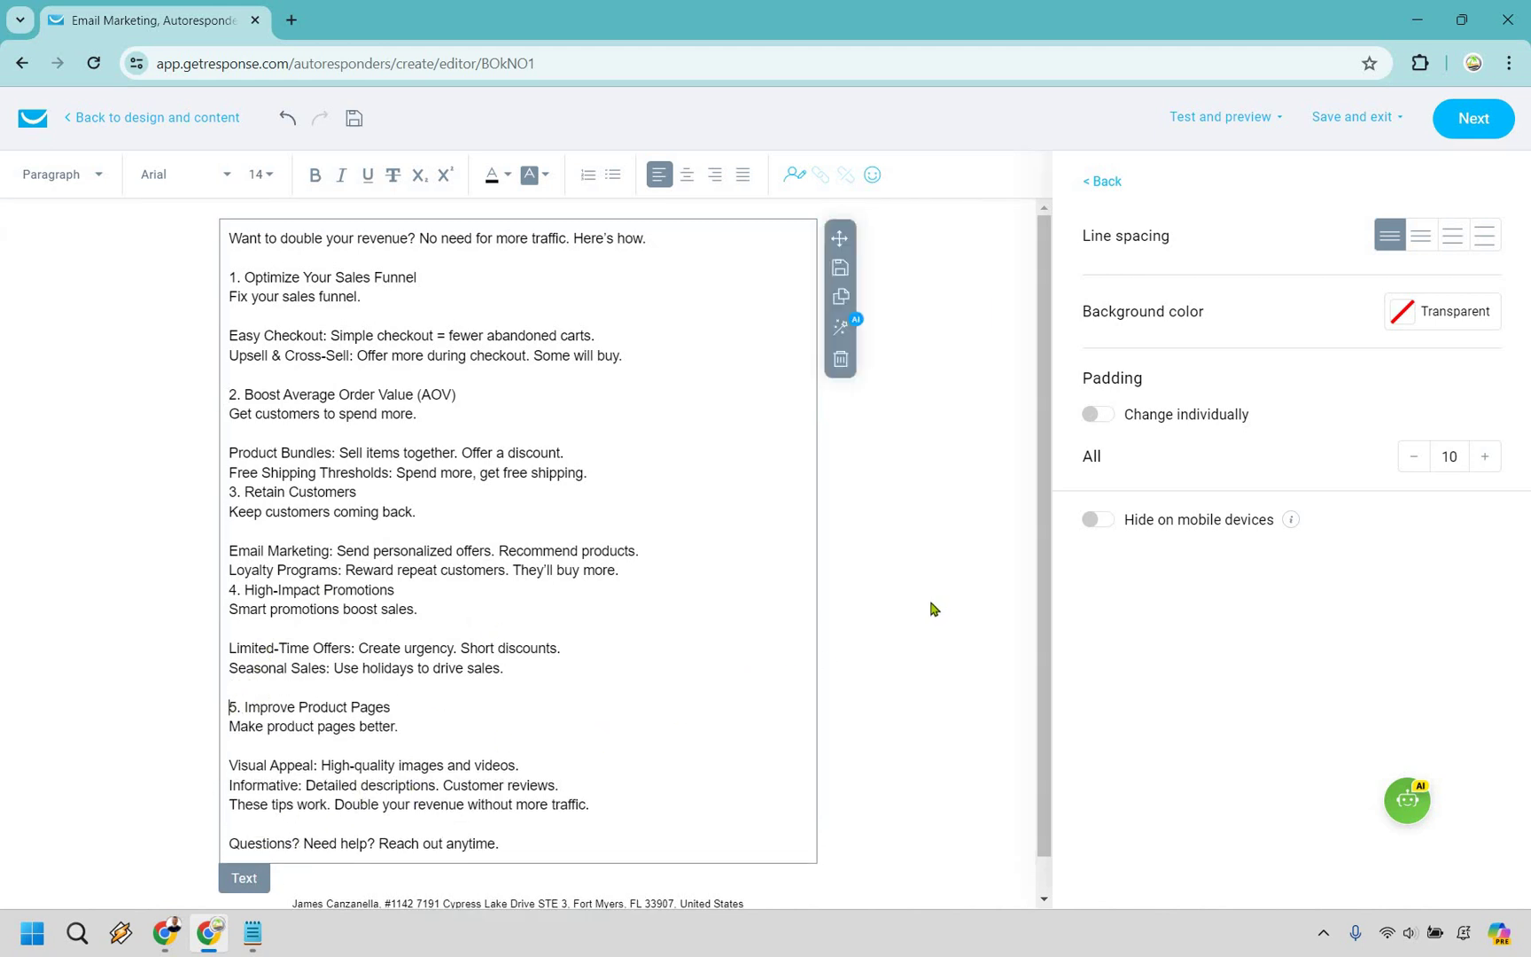
pyautogui.click(897, 592)
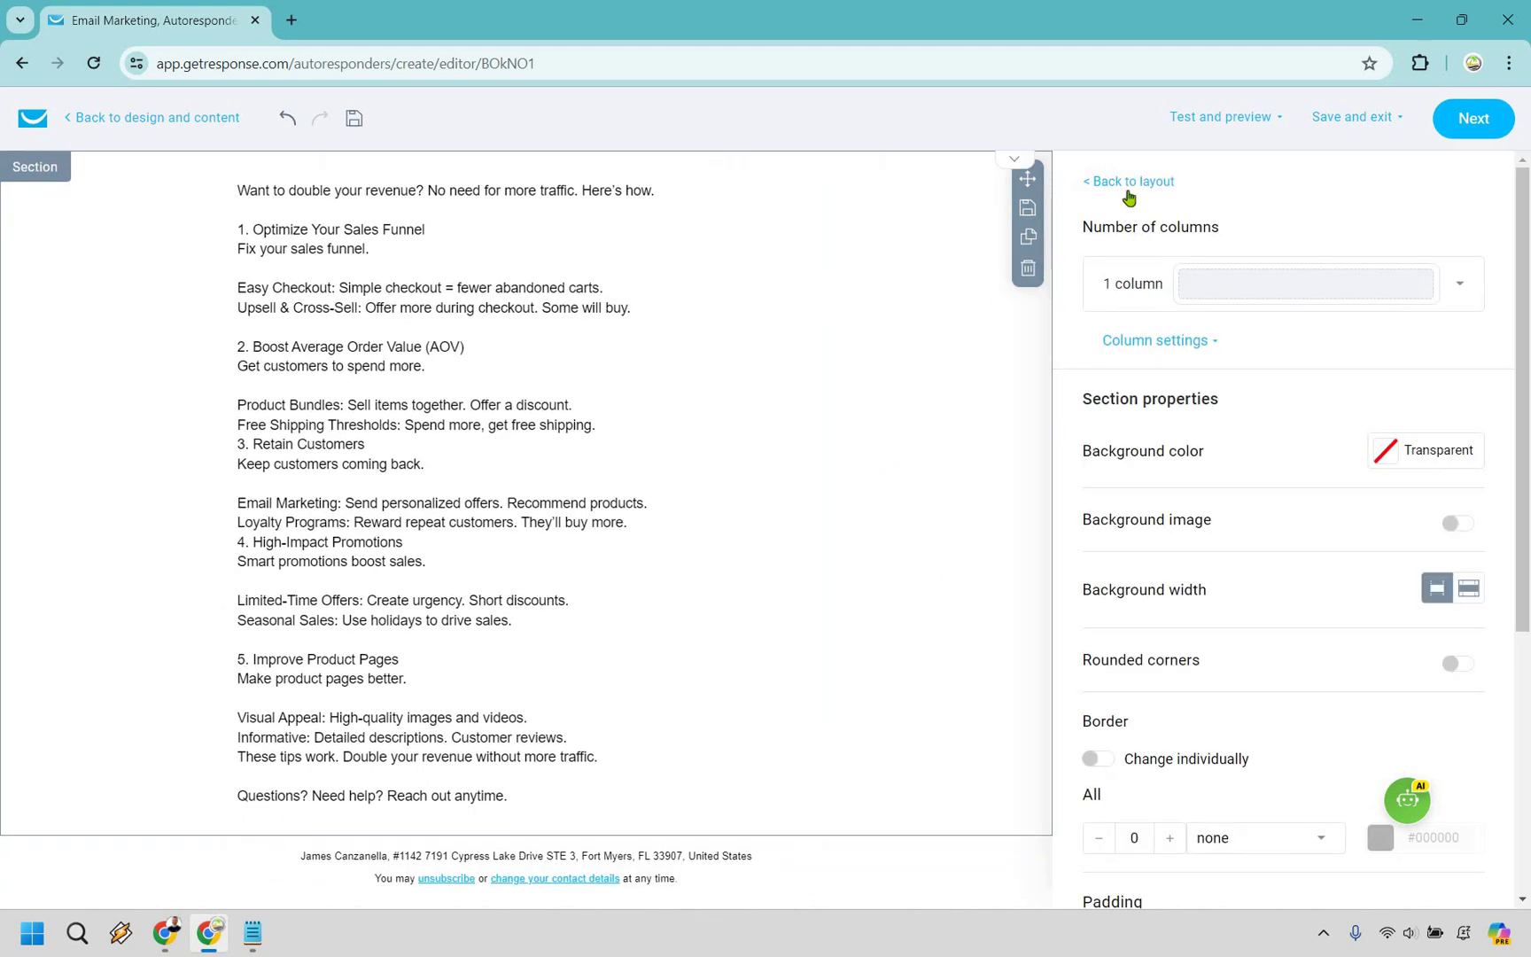
# Widen the message to 990 px in Message style's General settings
pyautogui.click(1262, 184)
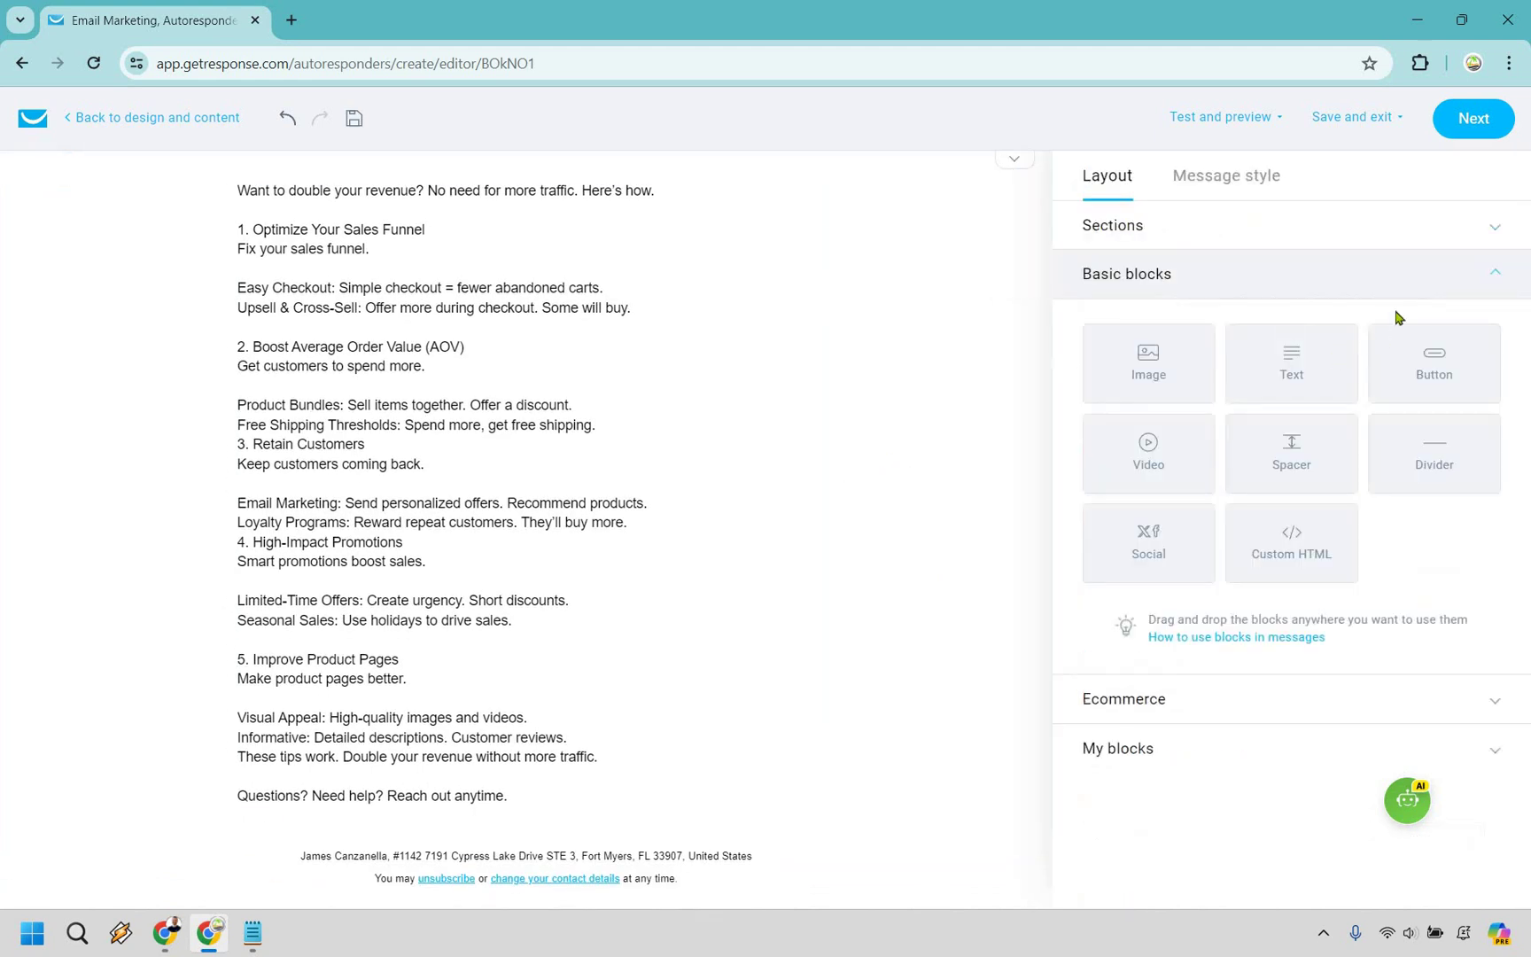
pyautogui.click(1486, 302)
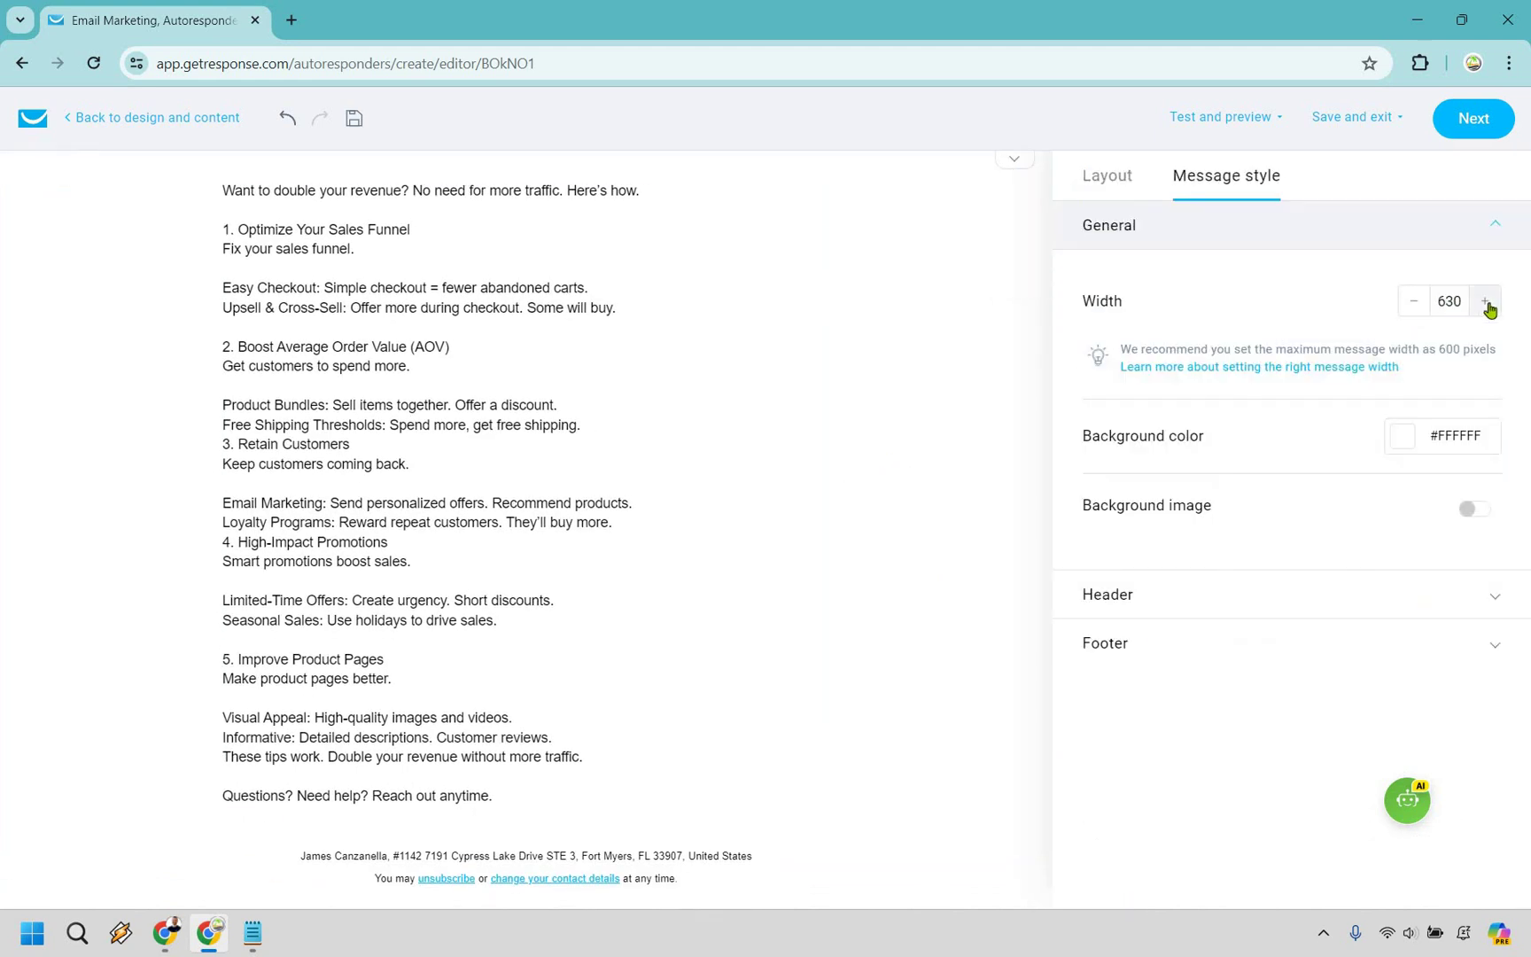
pyautogui.click(1487, 301)
pyautogui.click(1486, 301)
pyautogui.click(1486, 301)
pyautogui.click(1486, 301)
pyautogui.click(1486, 301)
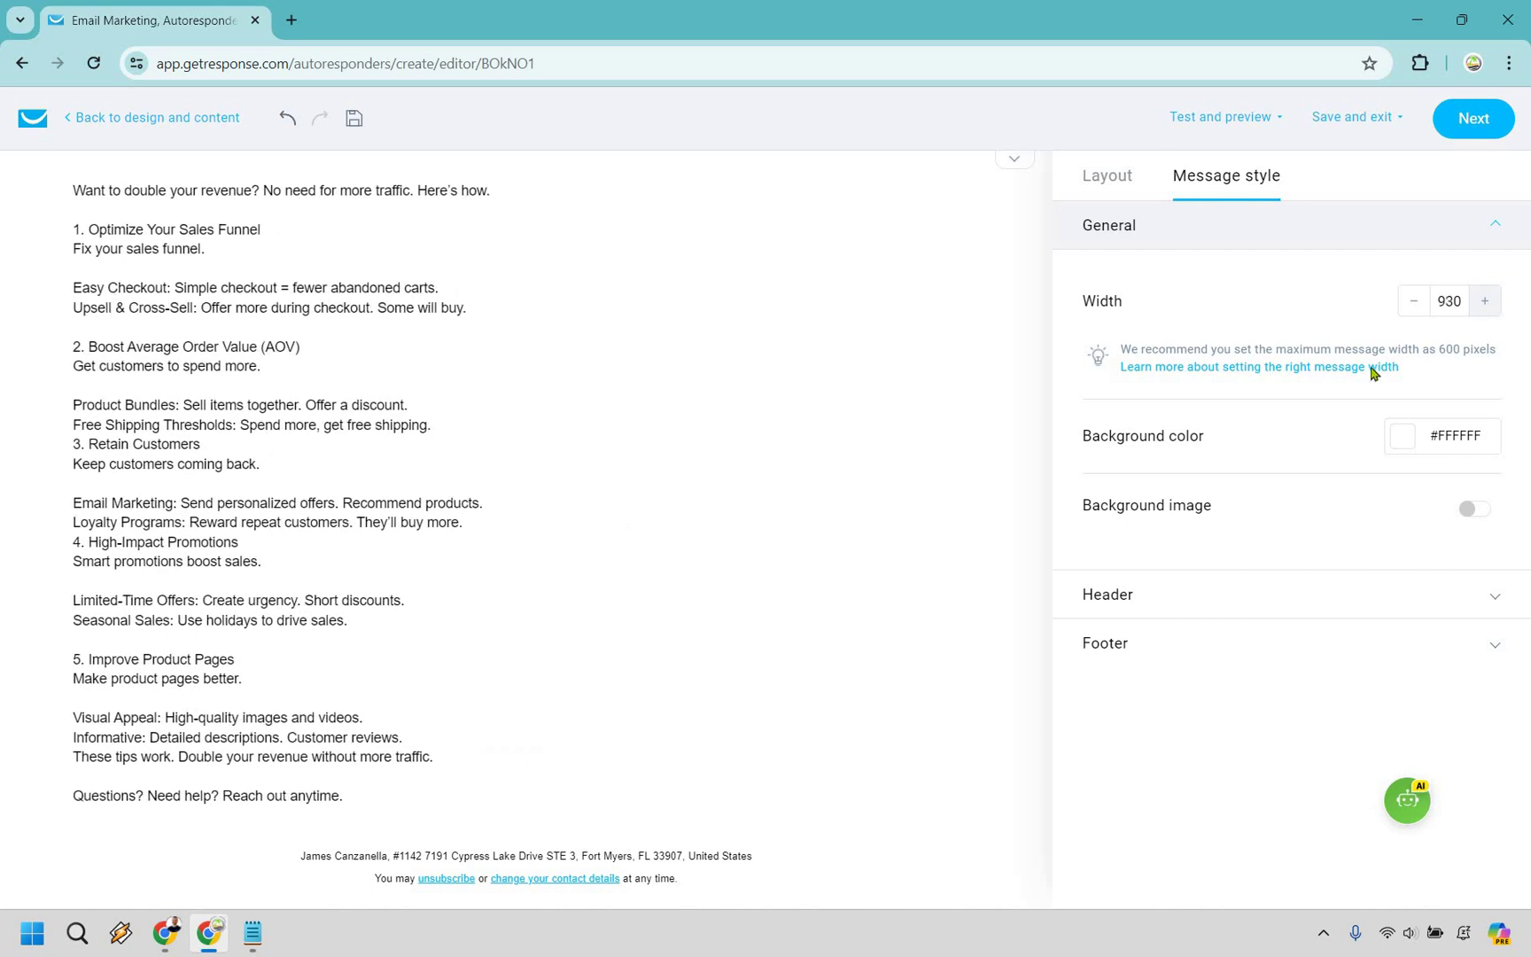
pyautogui.click(1486, 302)
pyautogui.click(1486, 301)
pyautogui.click(1486, 301)
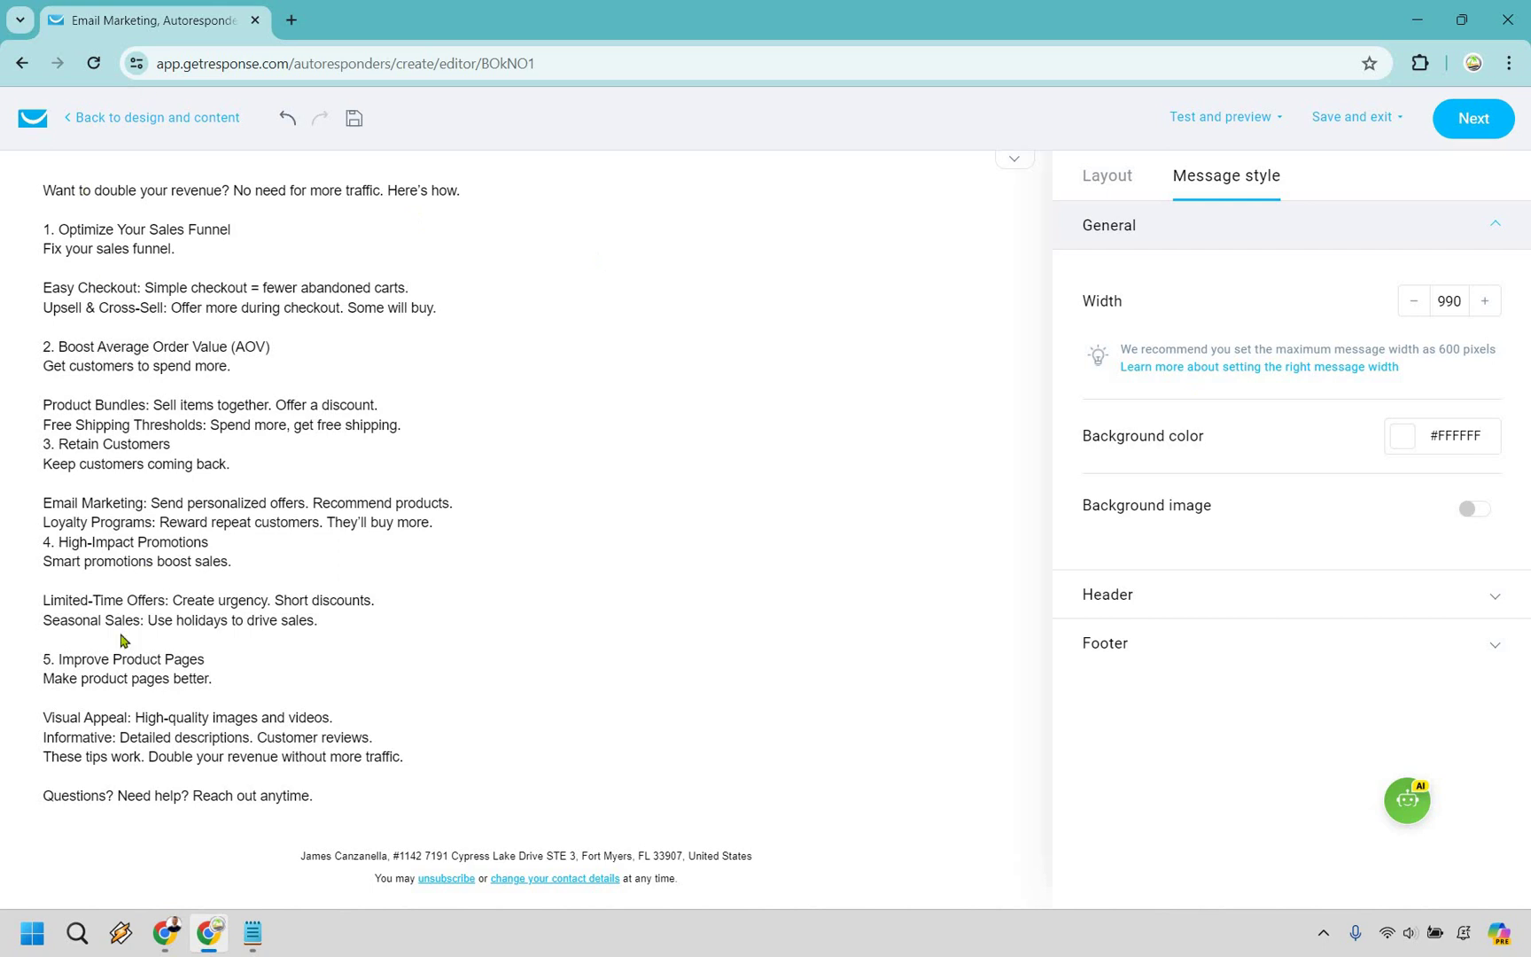
pyautogui.click(388, 472)
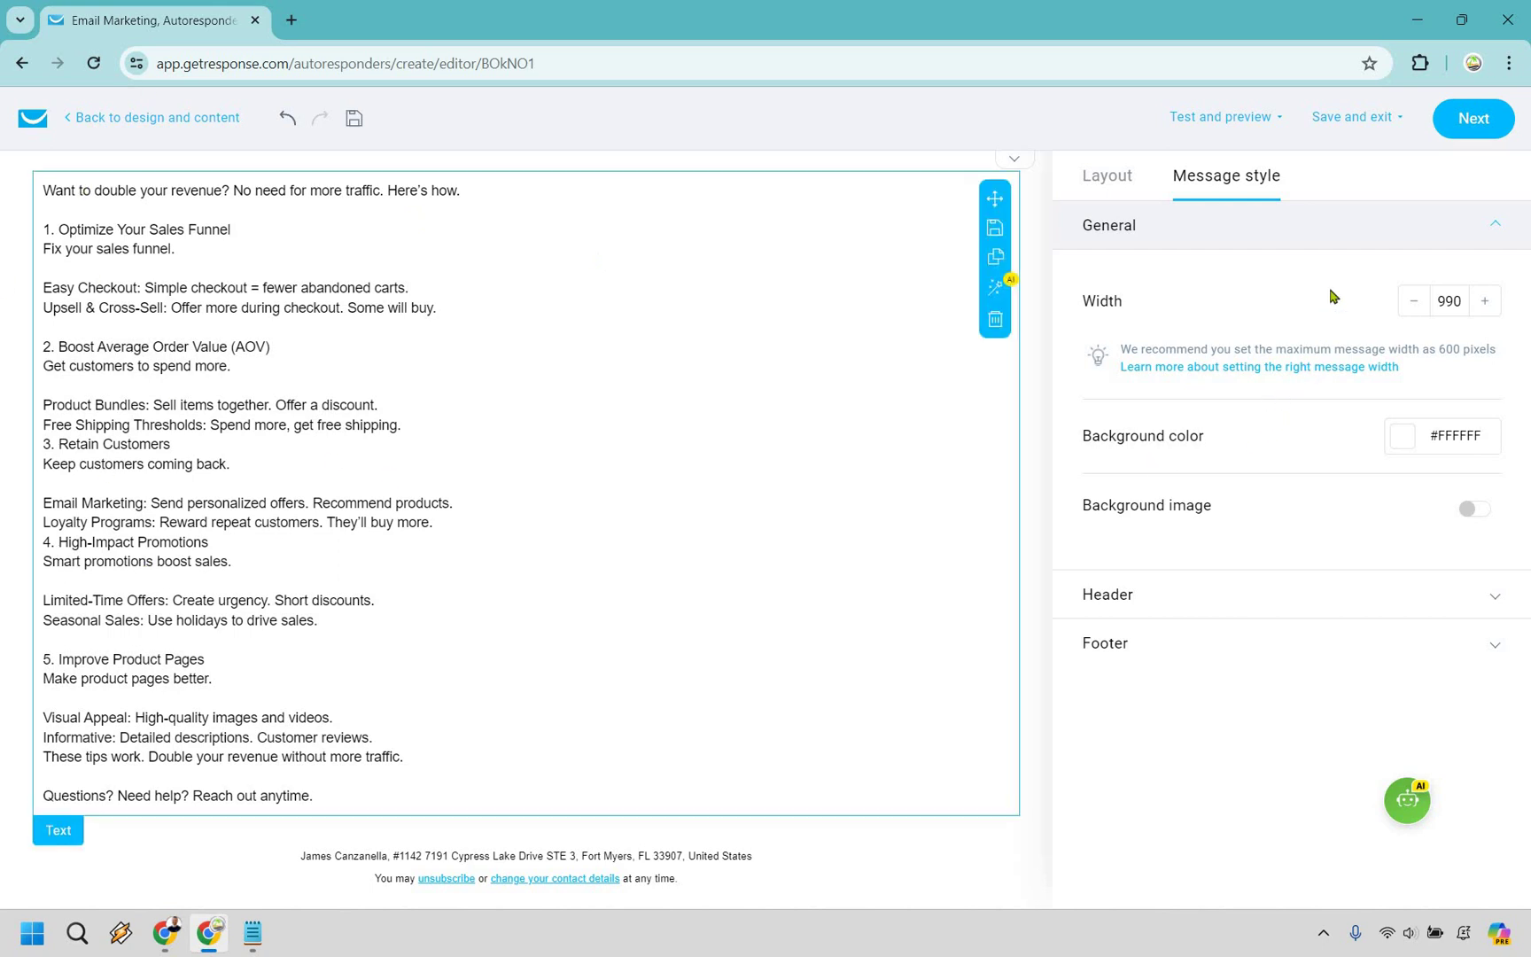
pyautogui.click(1352, 116)
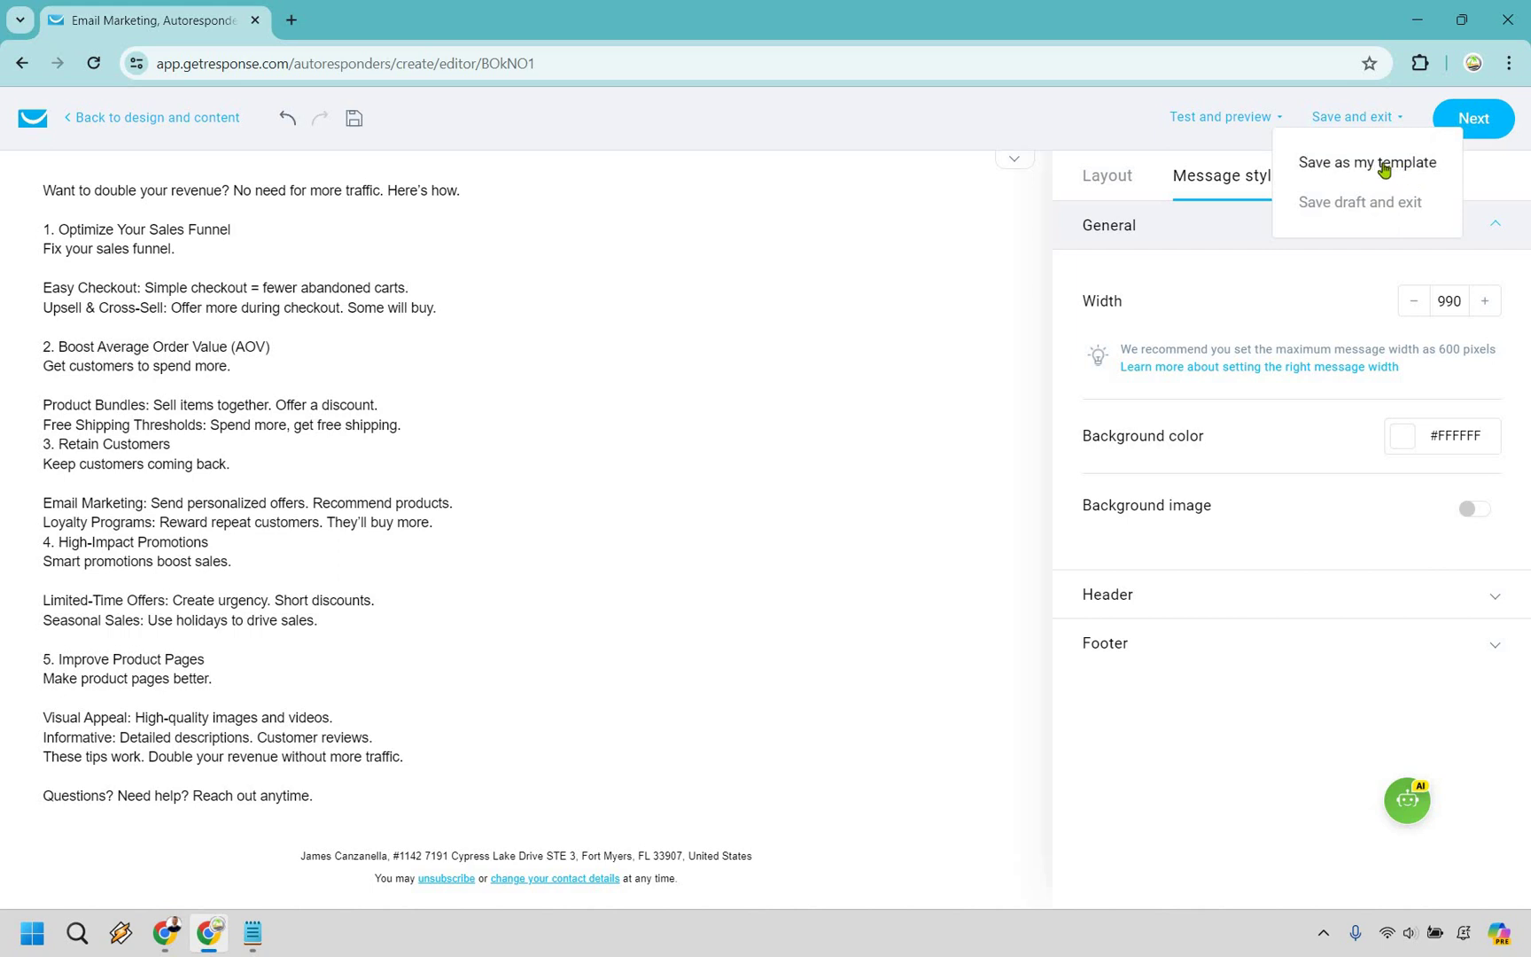
# Return to the settings page and Save and publish 'How To 2x Your Sales'
pyautogui.click(1473, 121)
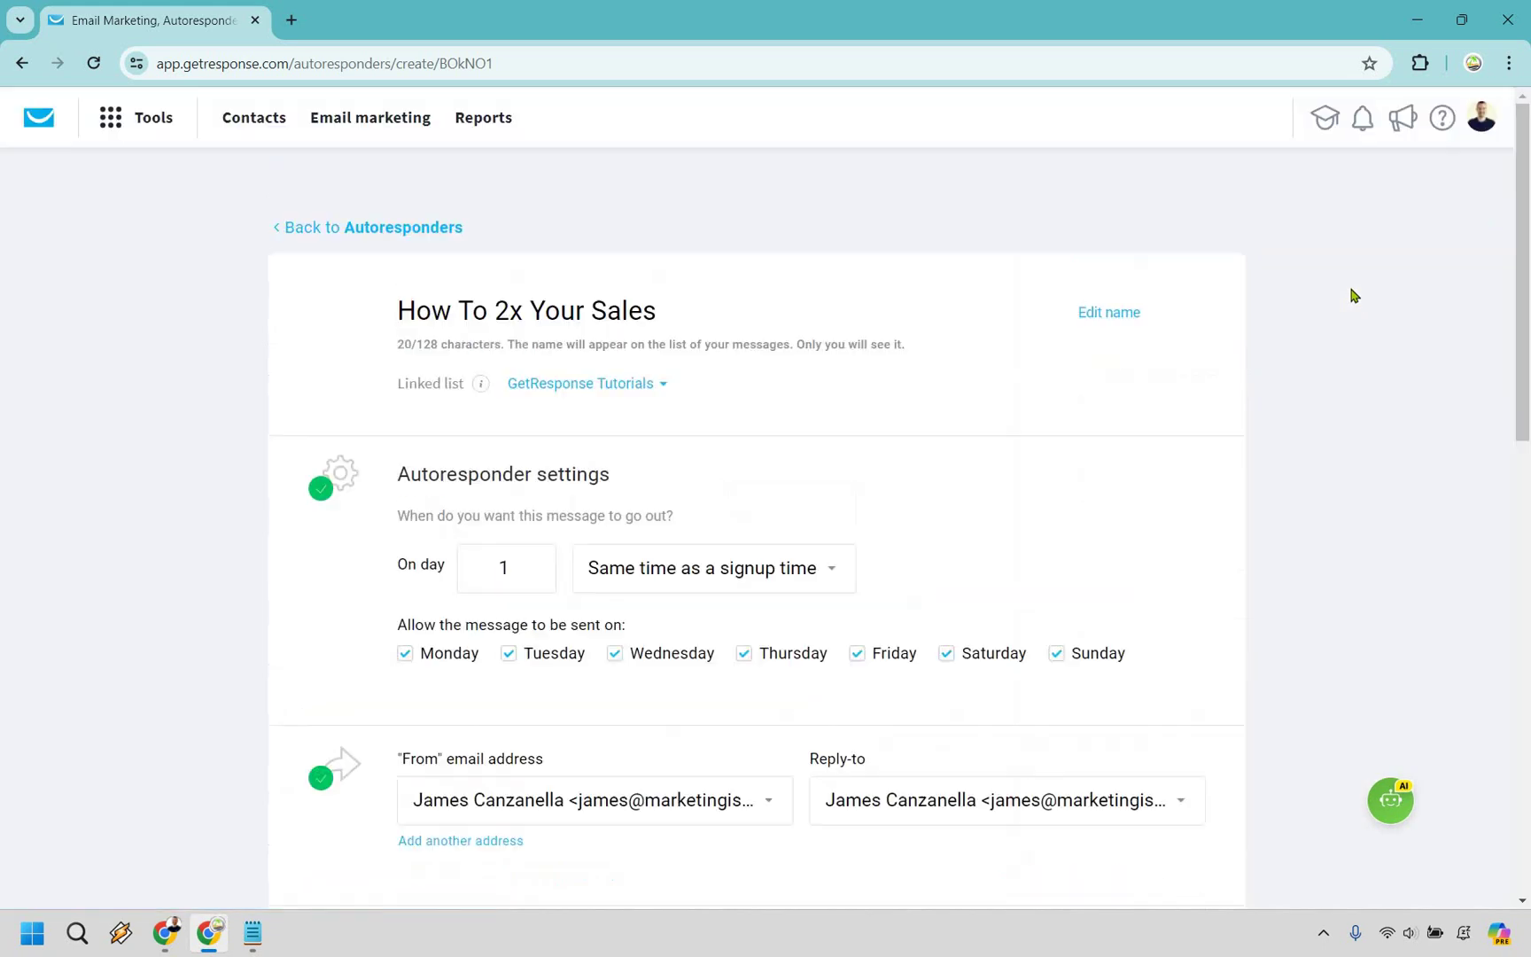
pyautogui.scroll(-2, 913, 222)
pyautogui.scroll(-9, 913, 222)
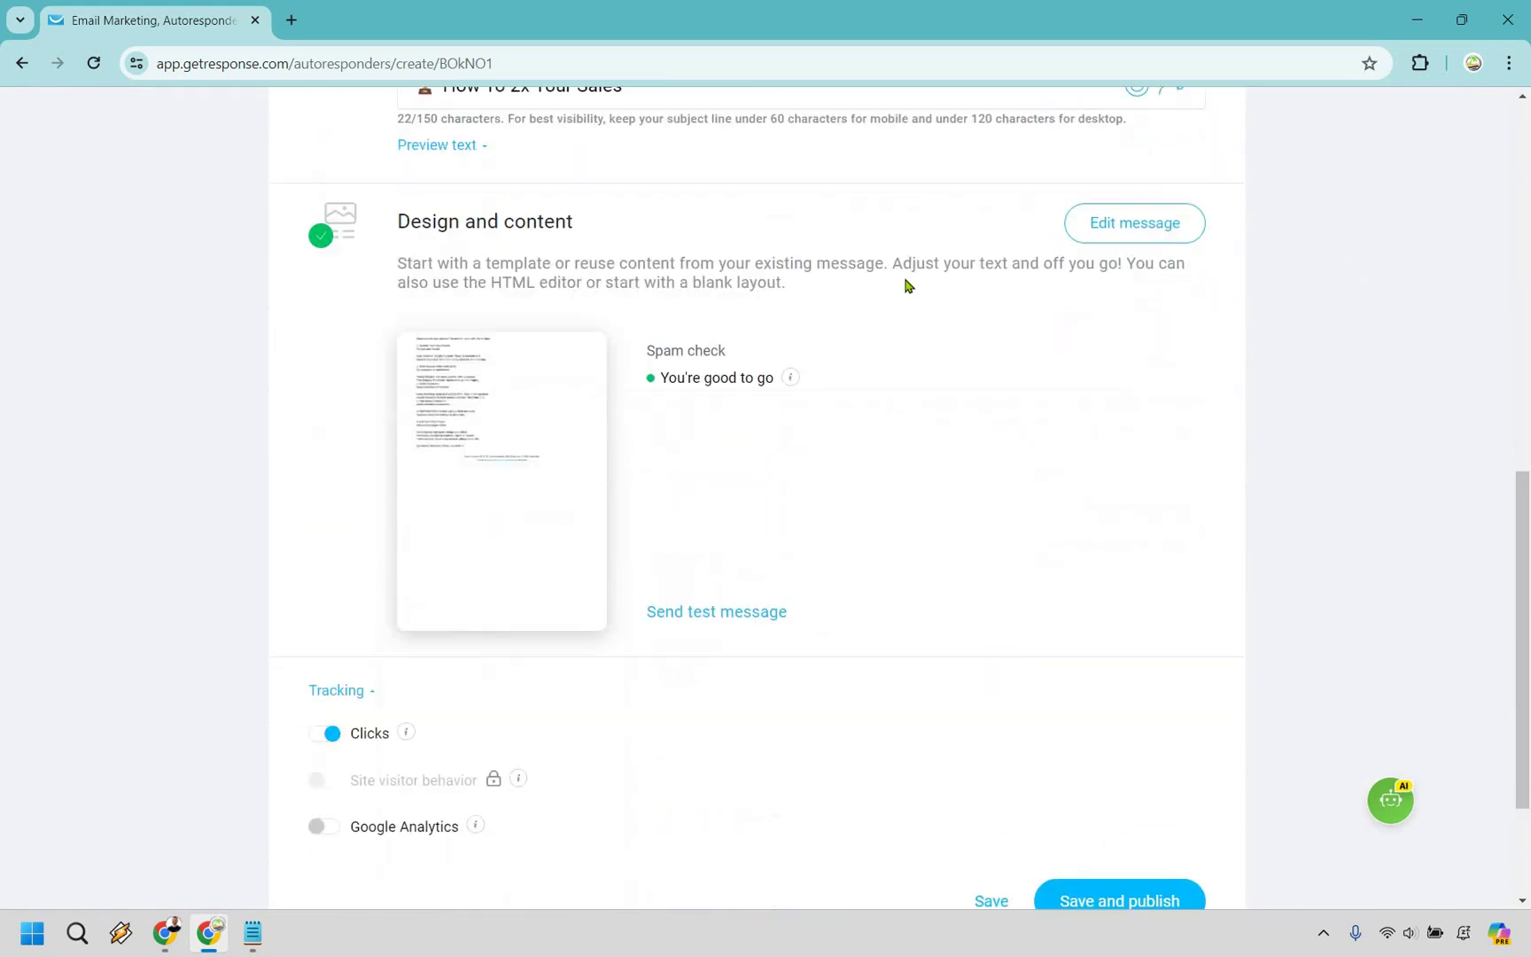
pyautogui.scroll(-3, 1161, 700)
pyautogui.click(1165, 700)
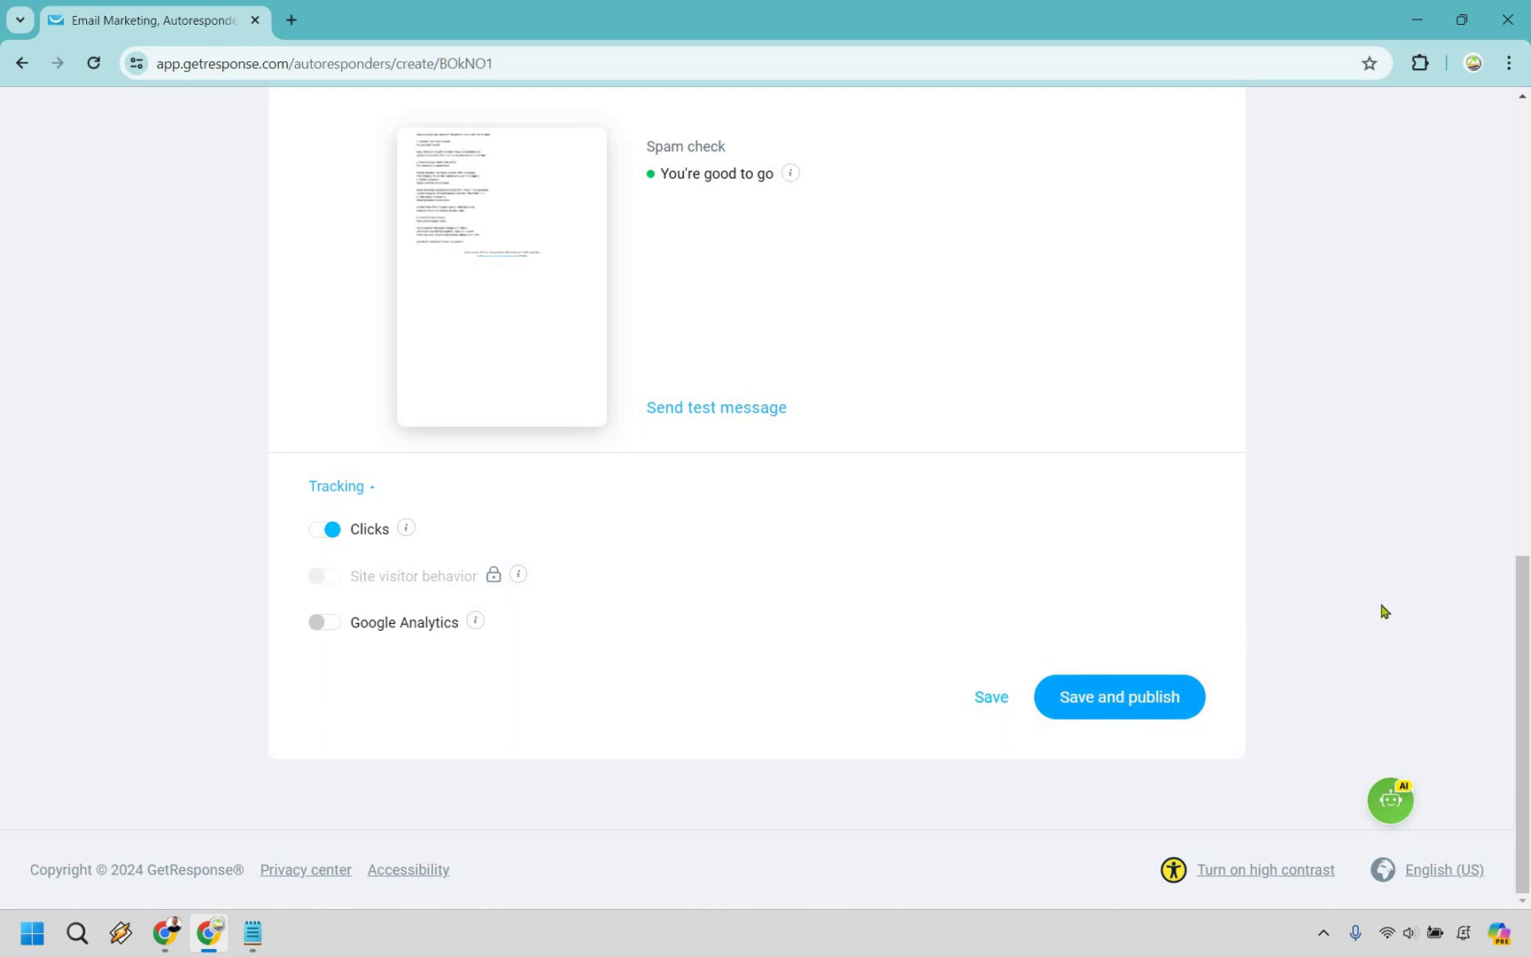